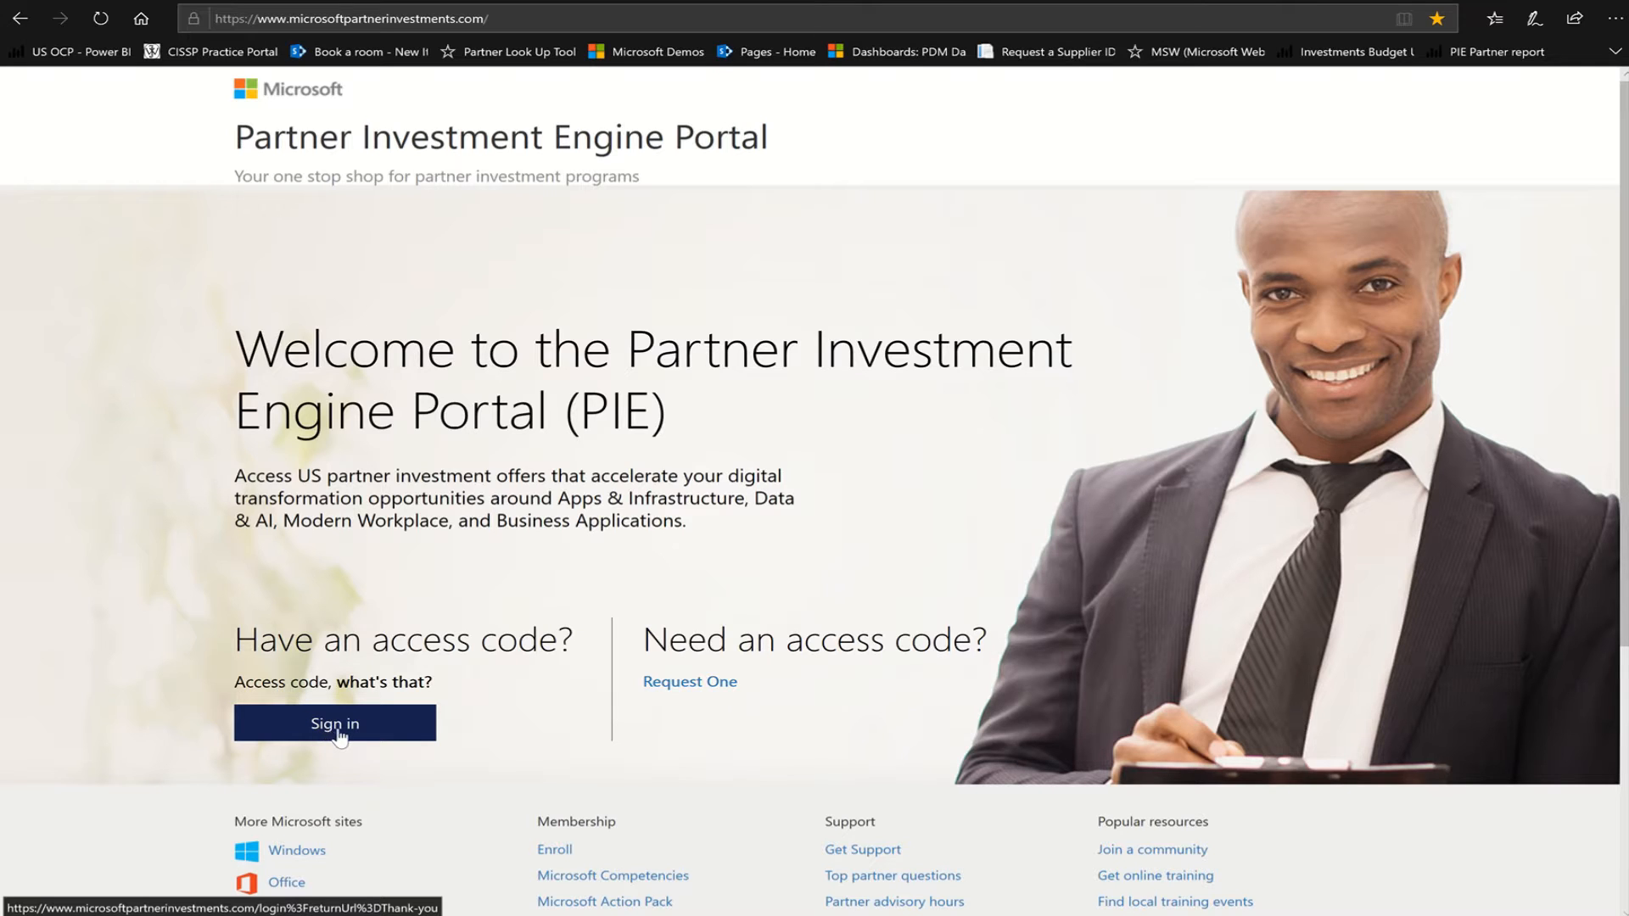
Open the sign-in options from the PIE welcome page
click(337, 735)
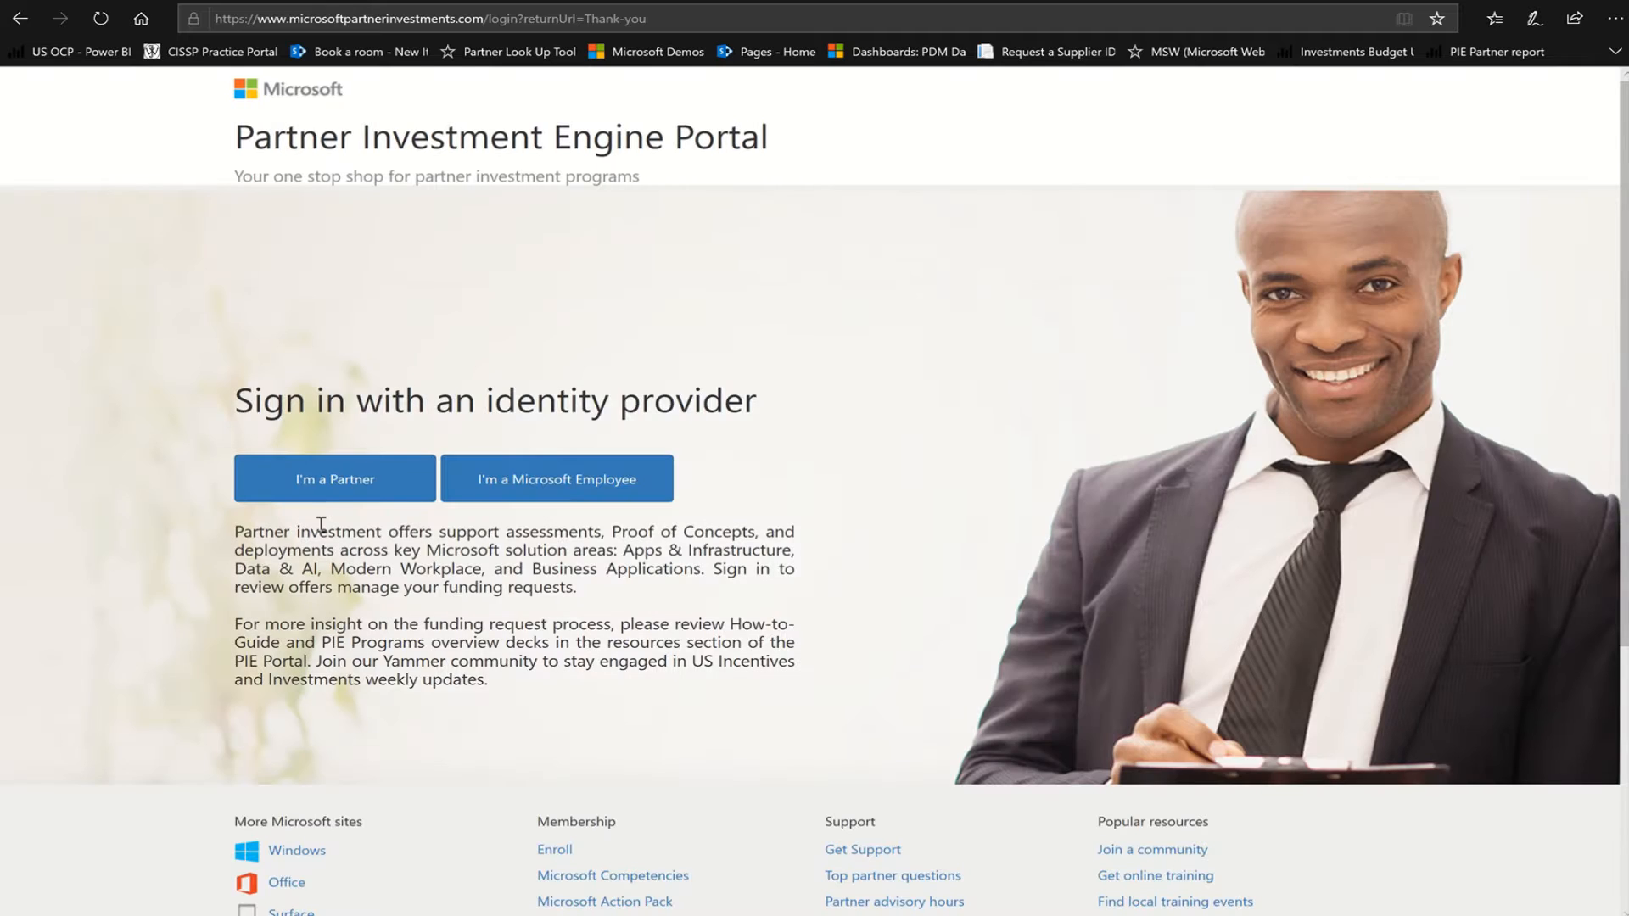
Sign in as a Microsoft employee and confirm the Claims Dashboard shows no FY19 funding claims
click(547, 482)
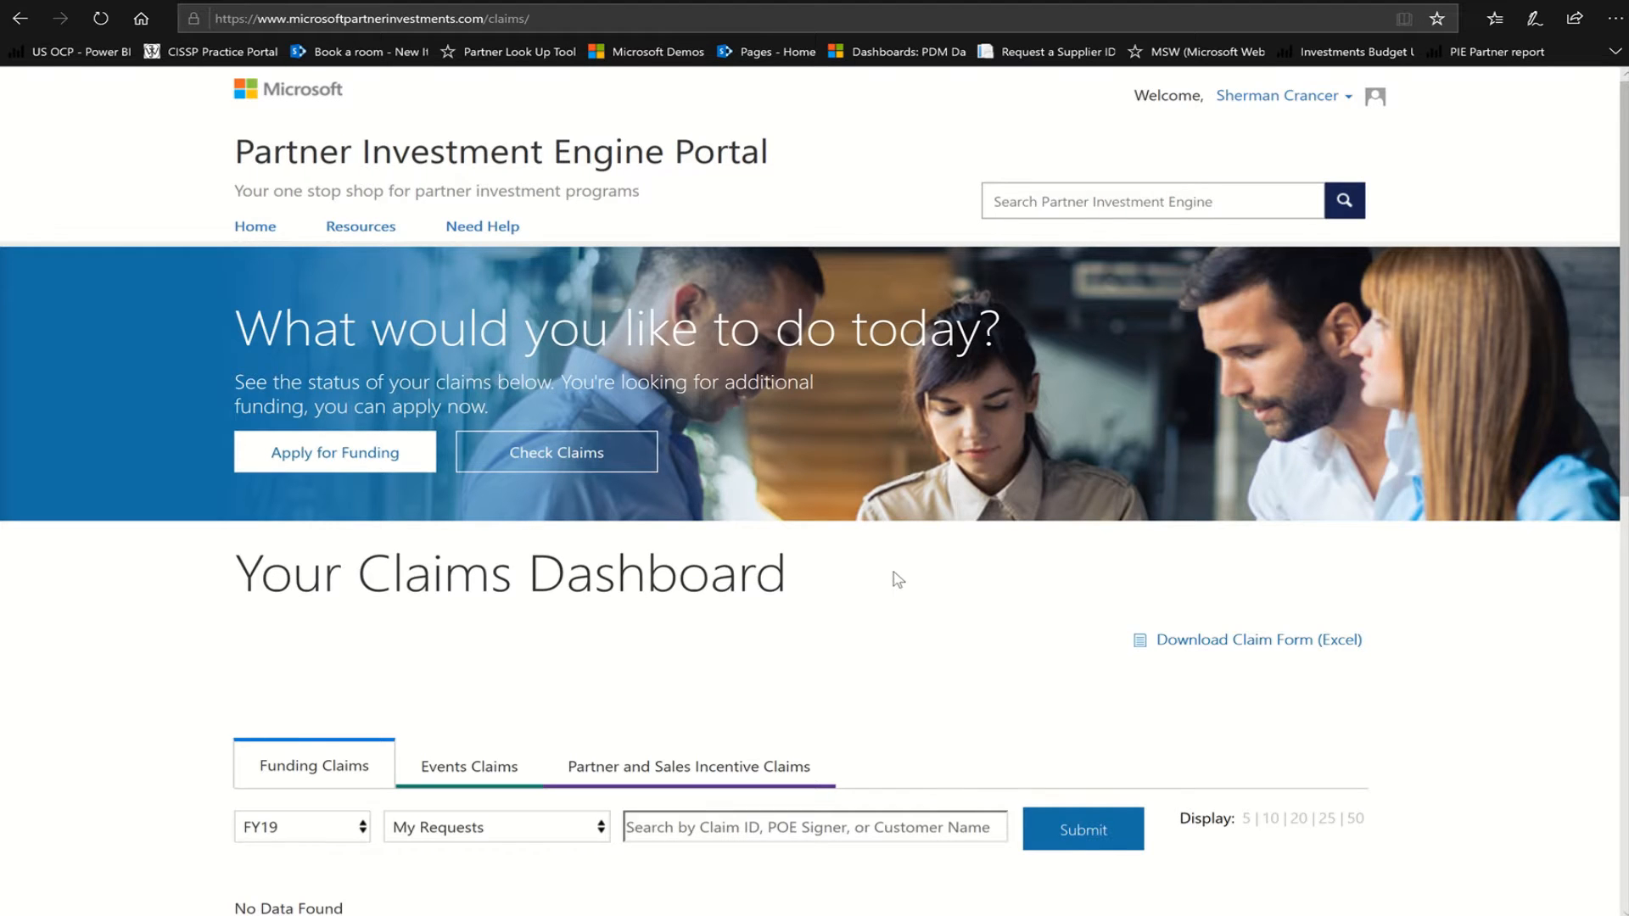
scroll(899, 585, down, 4)
scroll(901, 588, up, 4)
scroll(638, 714, down, 4)
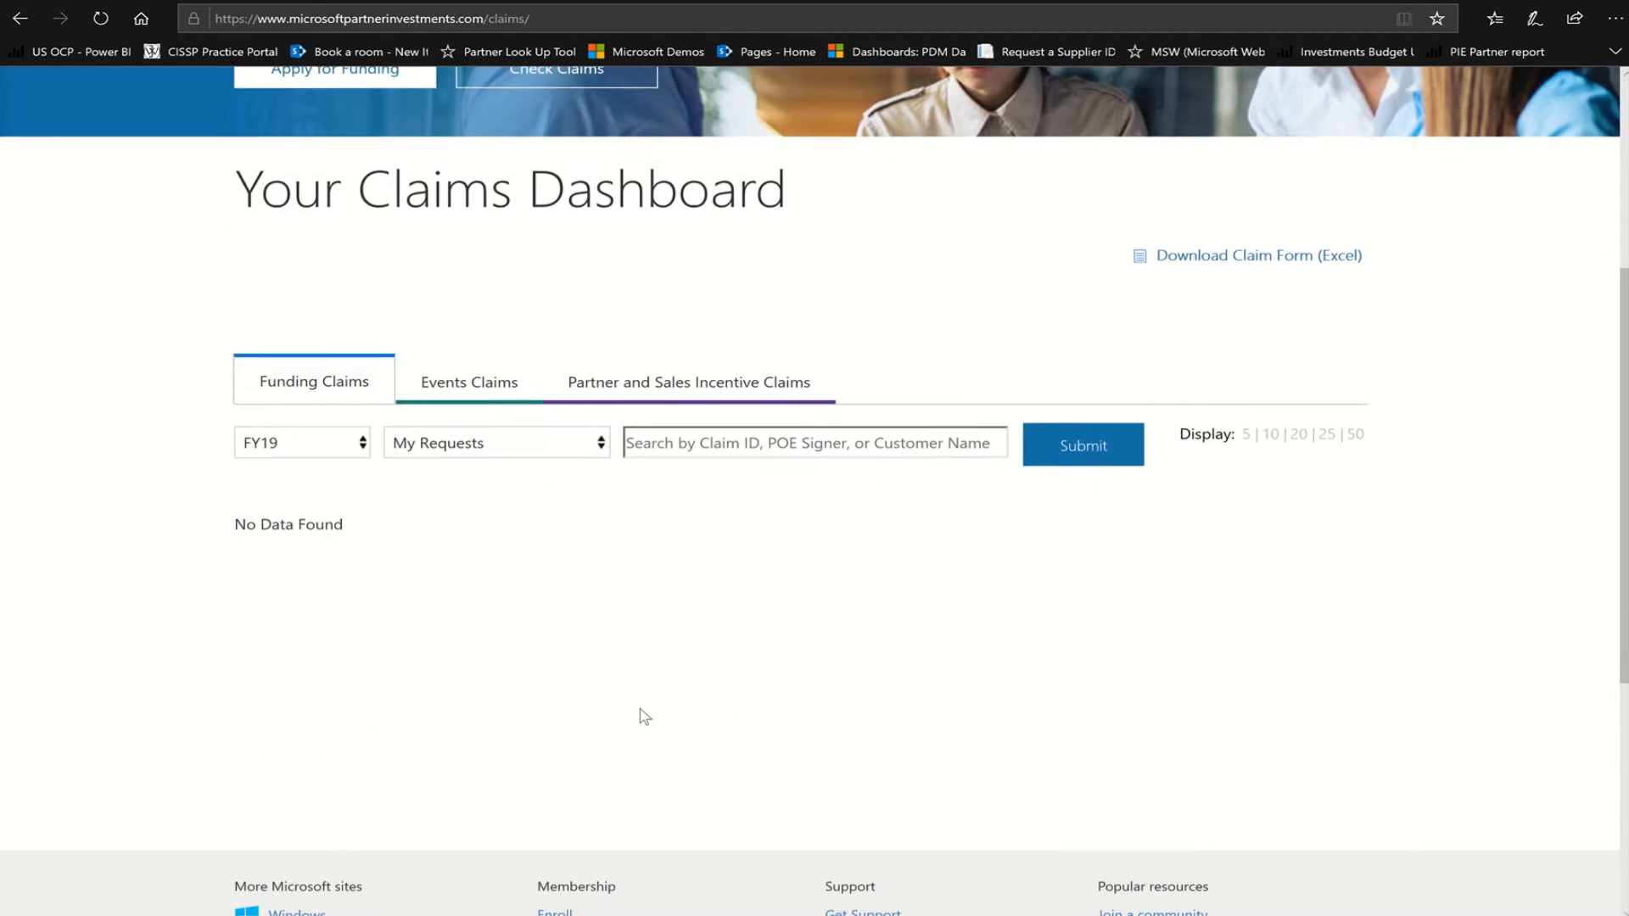
scroll(638, 717, up, 4)
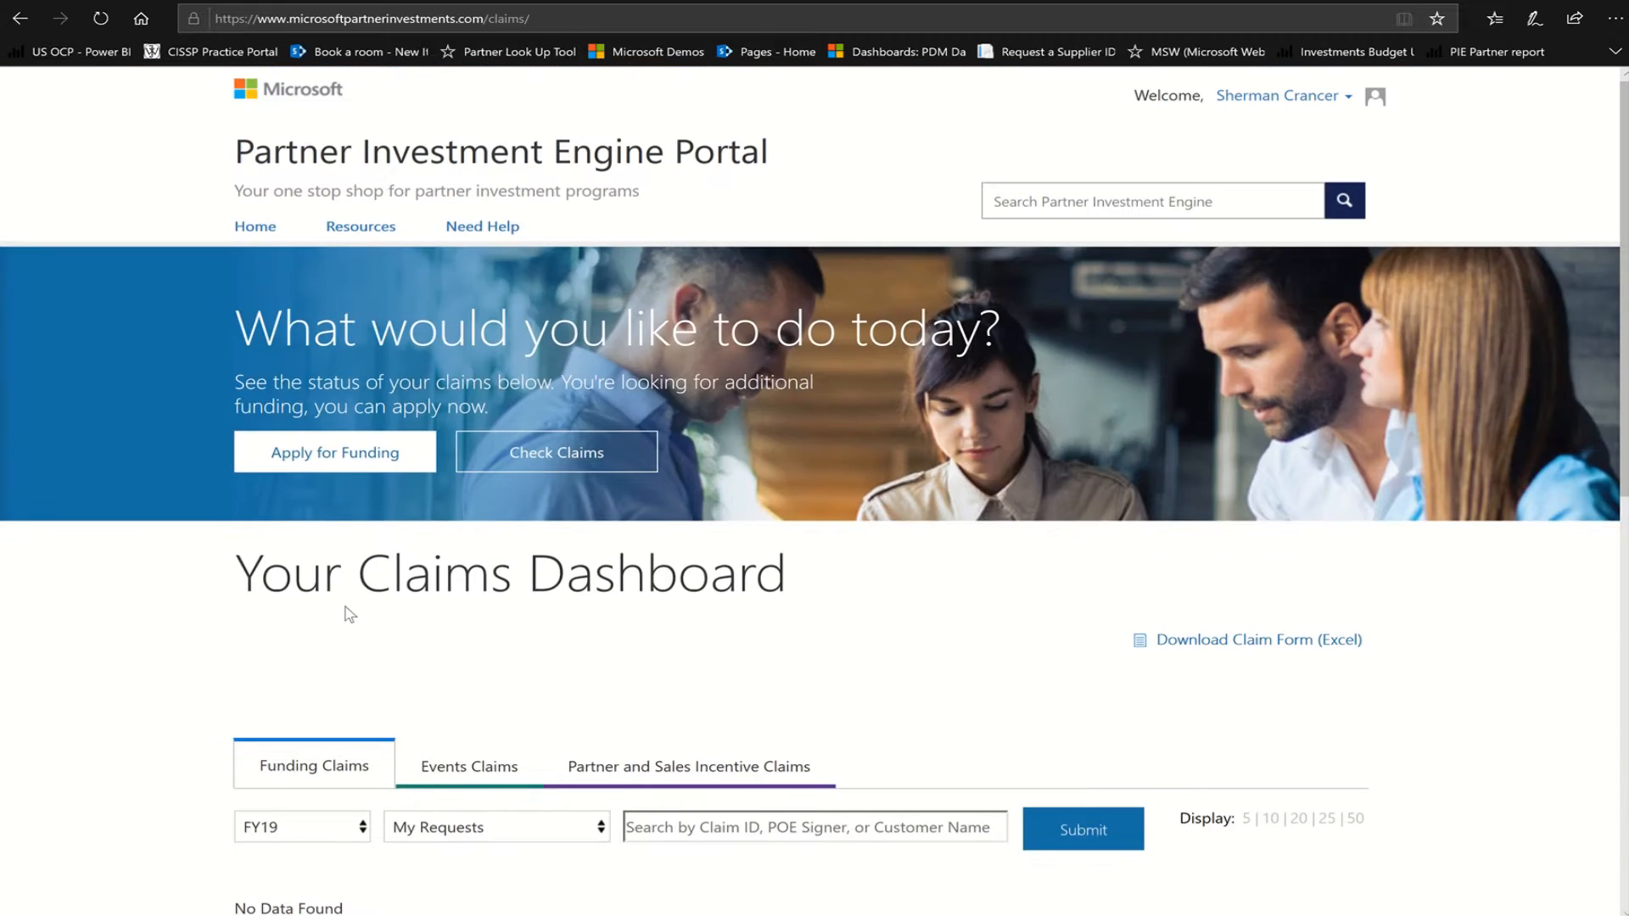
Apply for PIE Program Funding and open the FY19 Azure Everywhere program
click(309, 456)
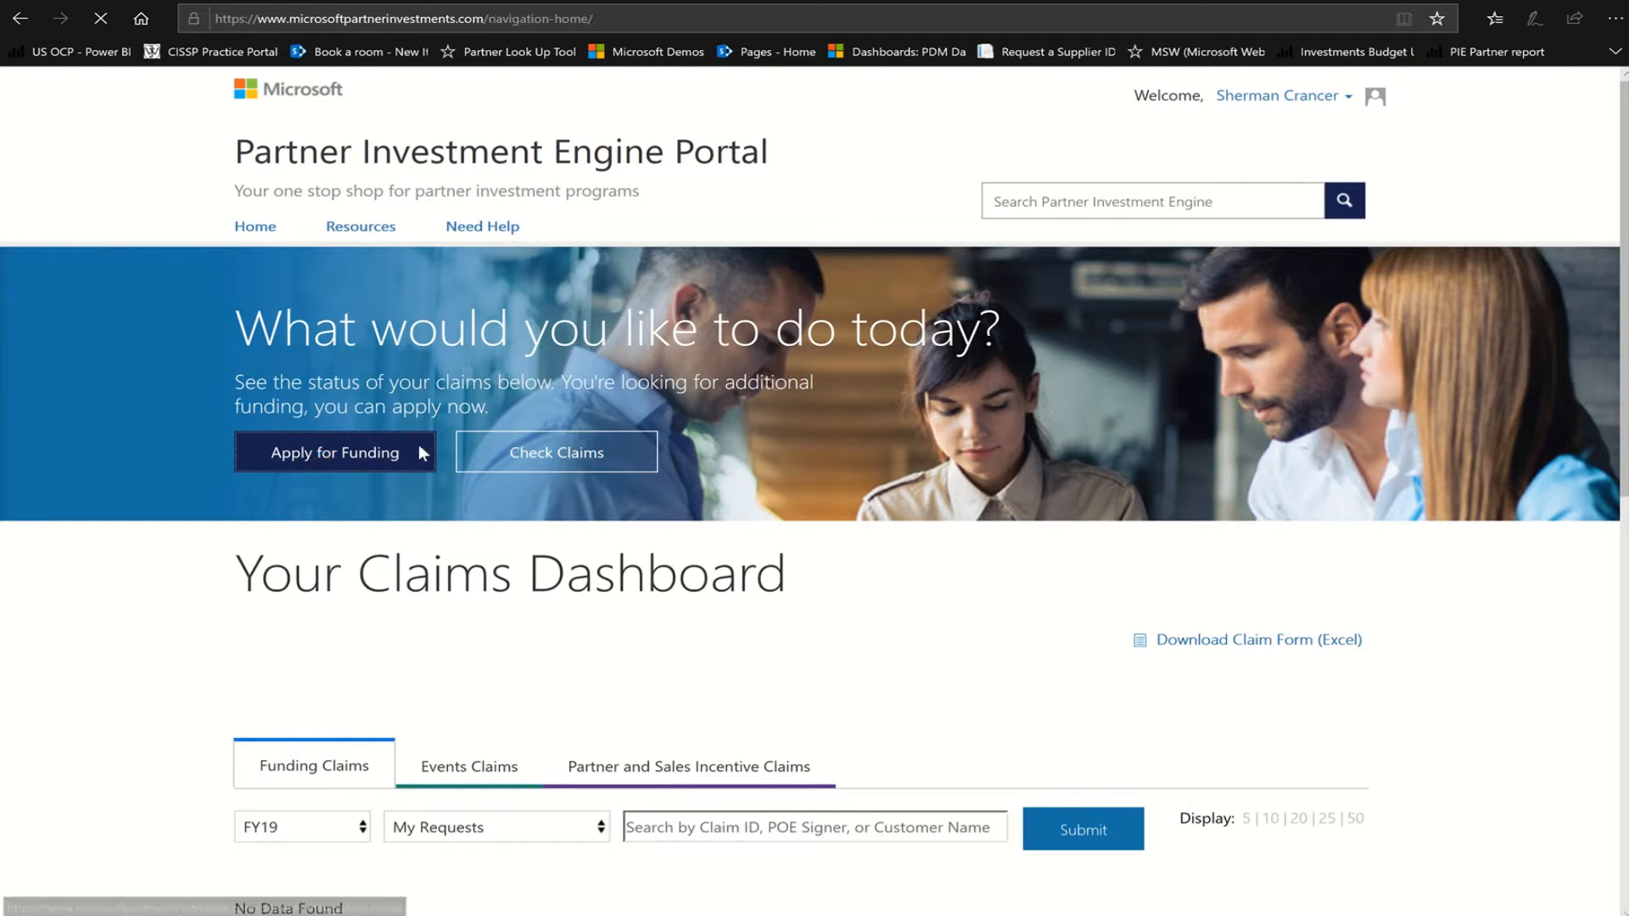
mouse_move(687, 32)
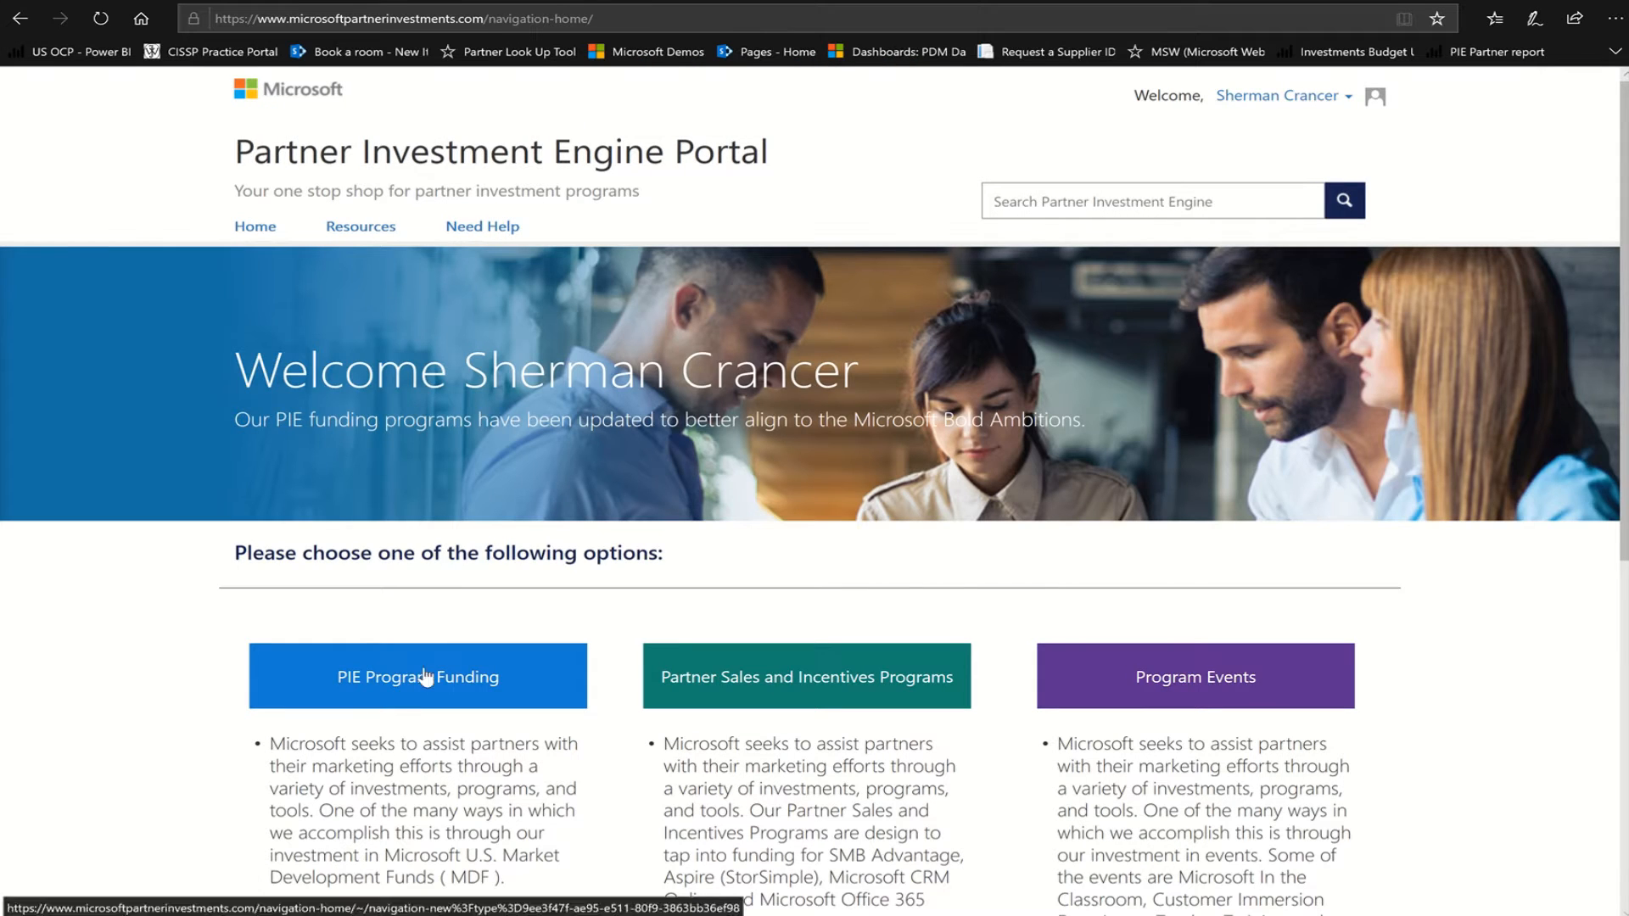
scroll(1028, 608, down, 4)
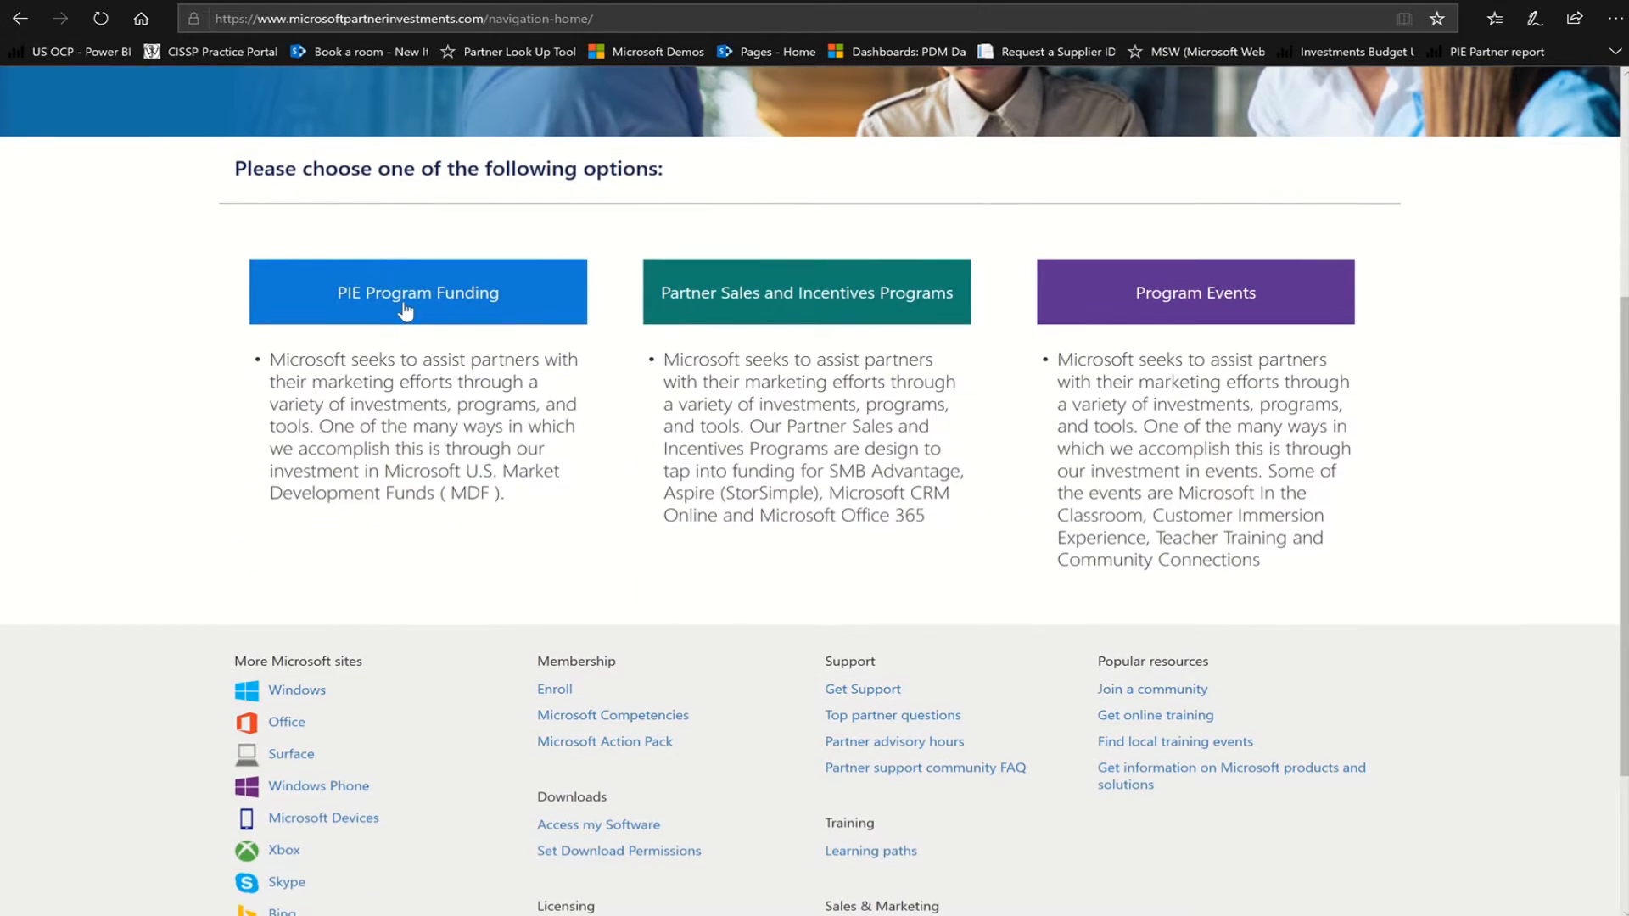
click(403, 302)
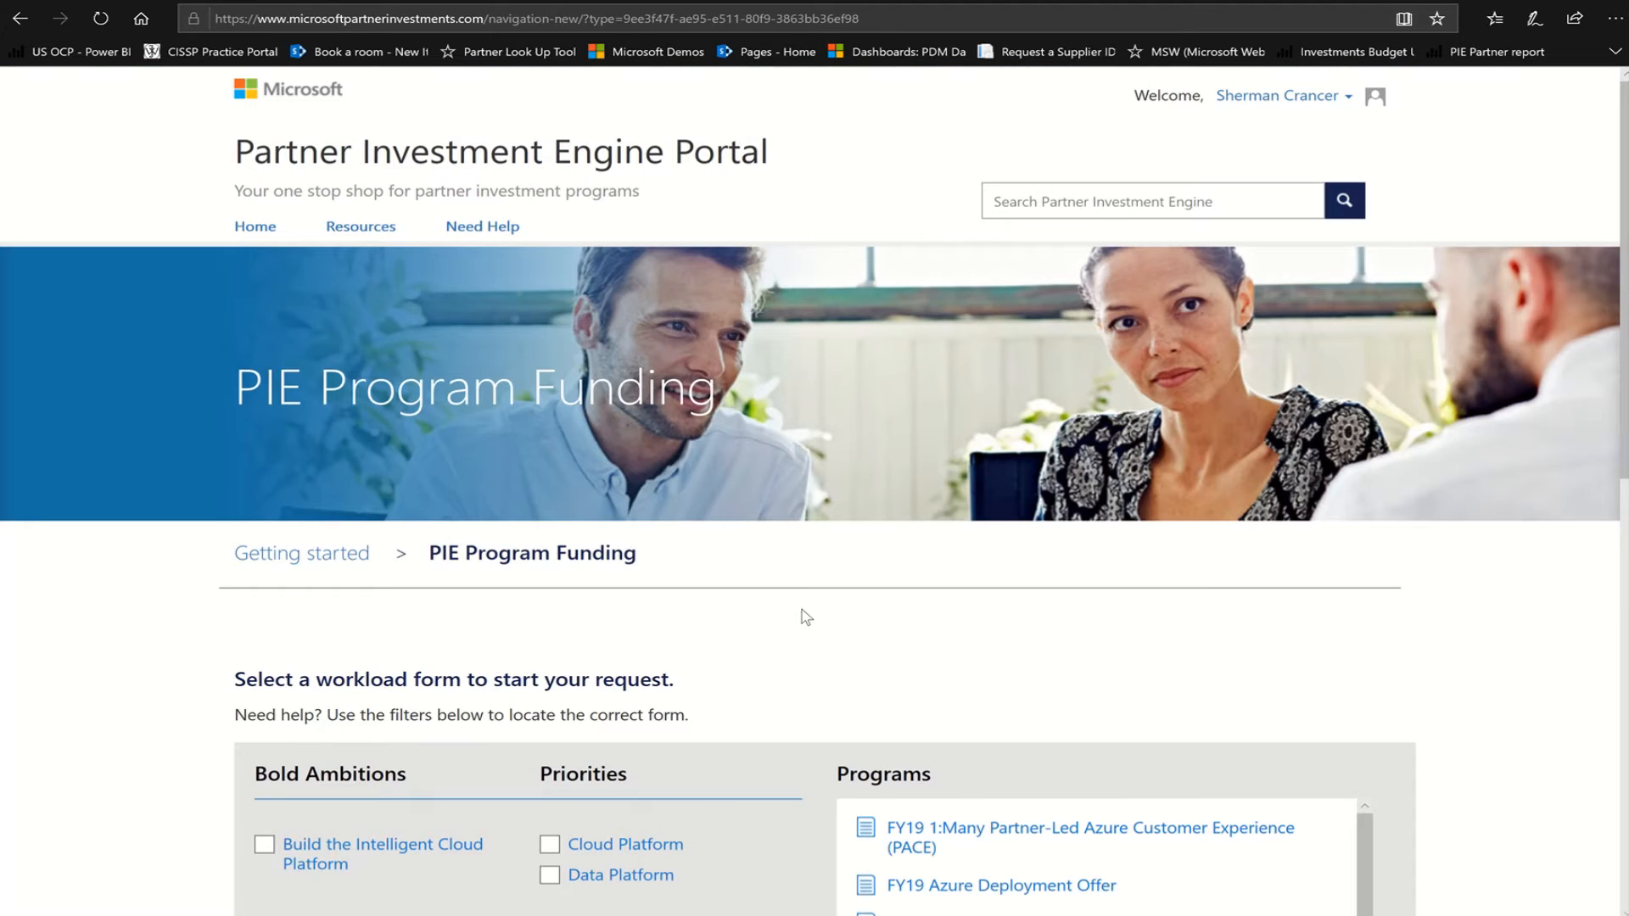
scroll(805, 616, down, 5)
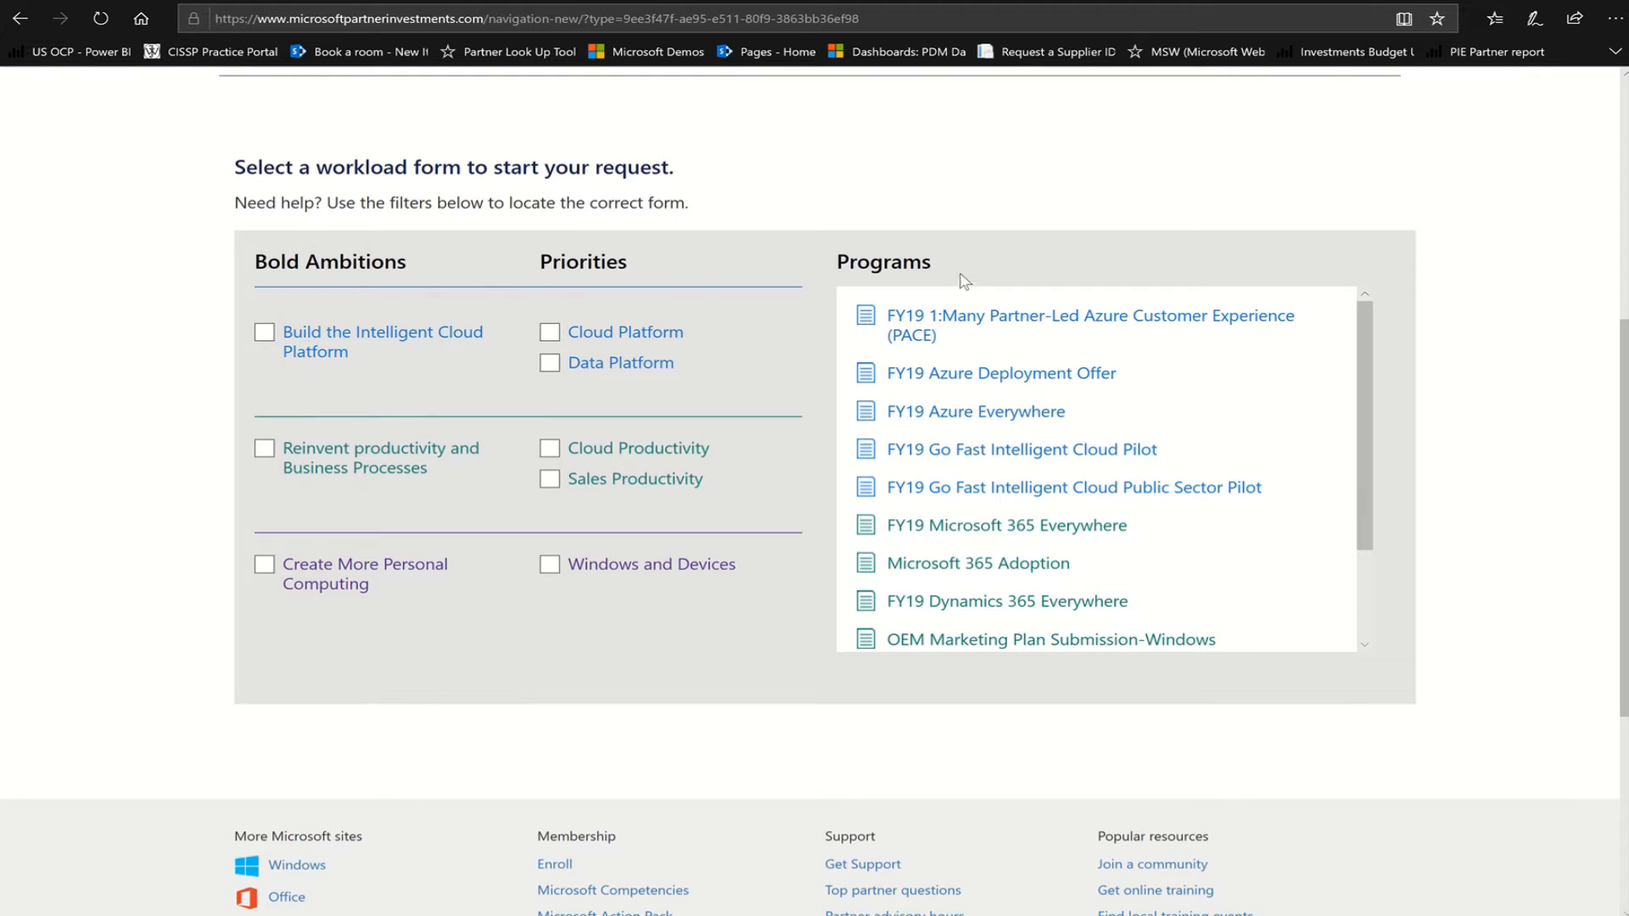
click(965, 415)
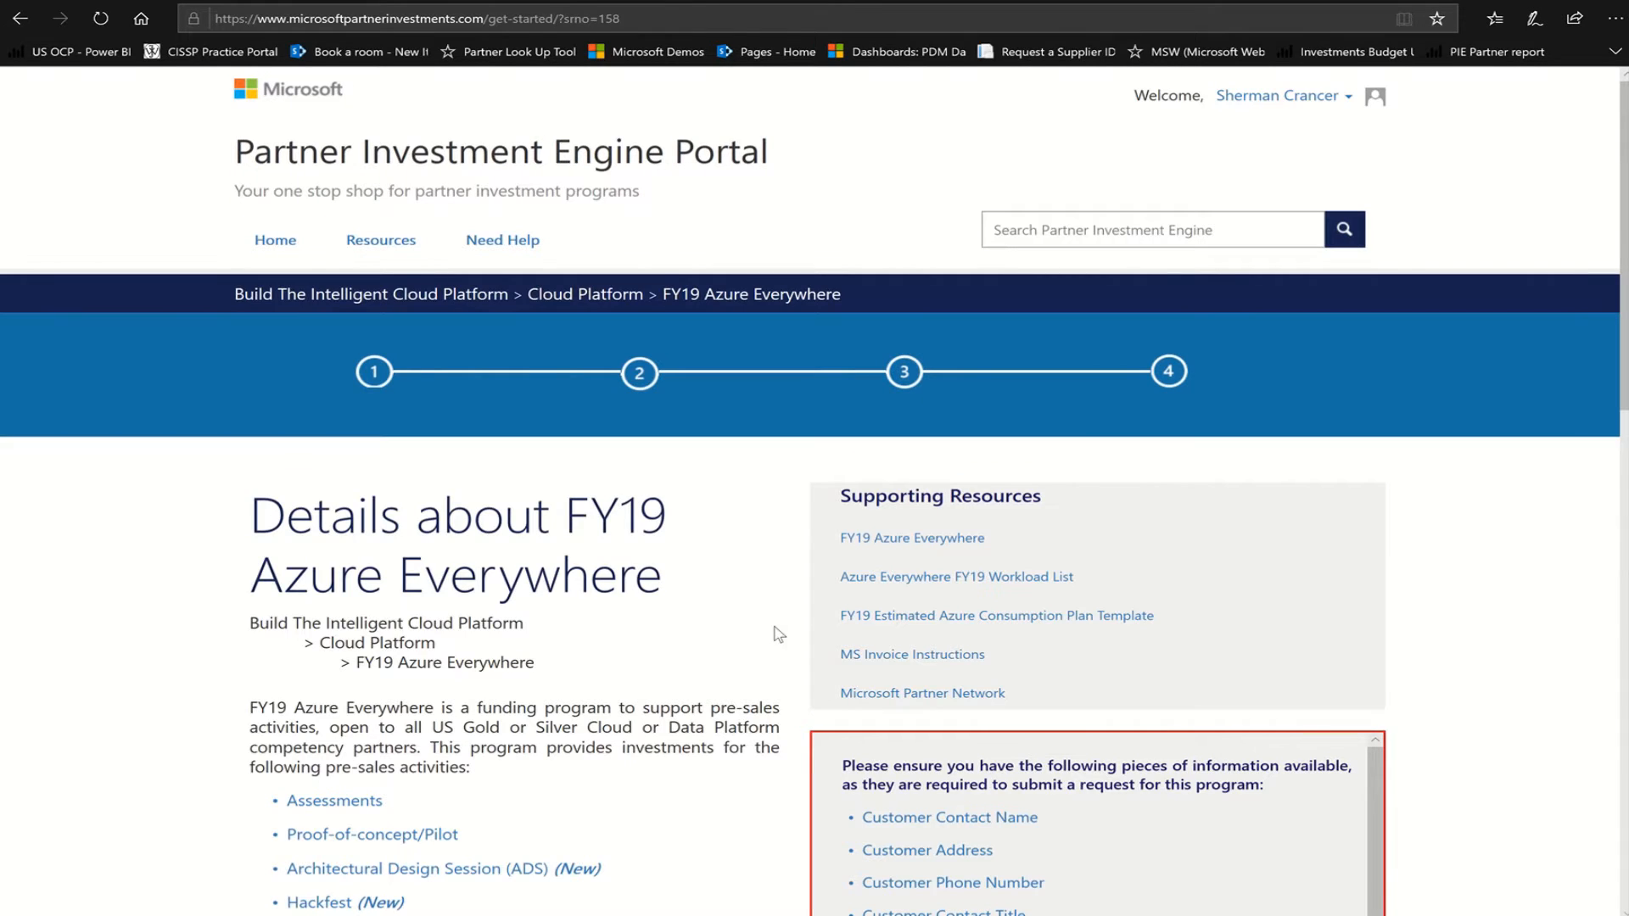
Read the FY19 Azure Everywhere requirements and payout table, then start the application form
scroll(777, 634, down, 3)
scroll(777, 638, down, 3)
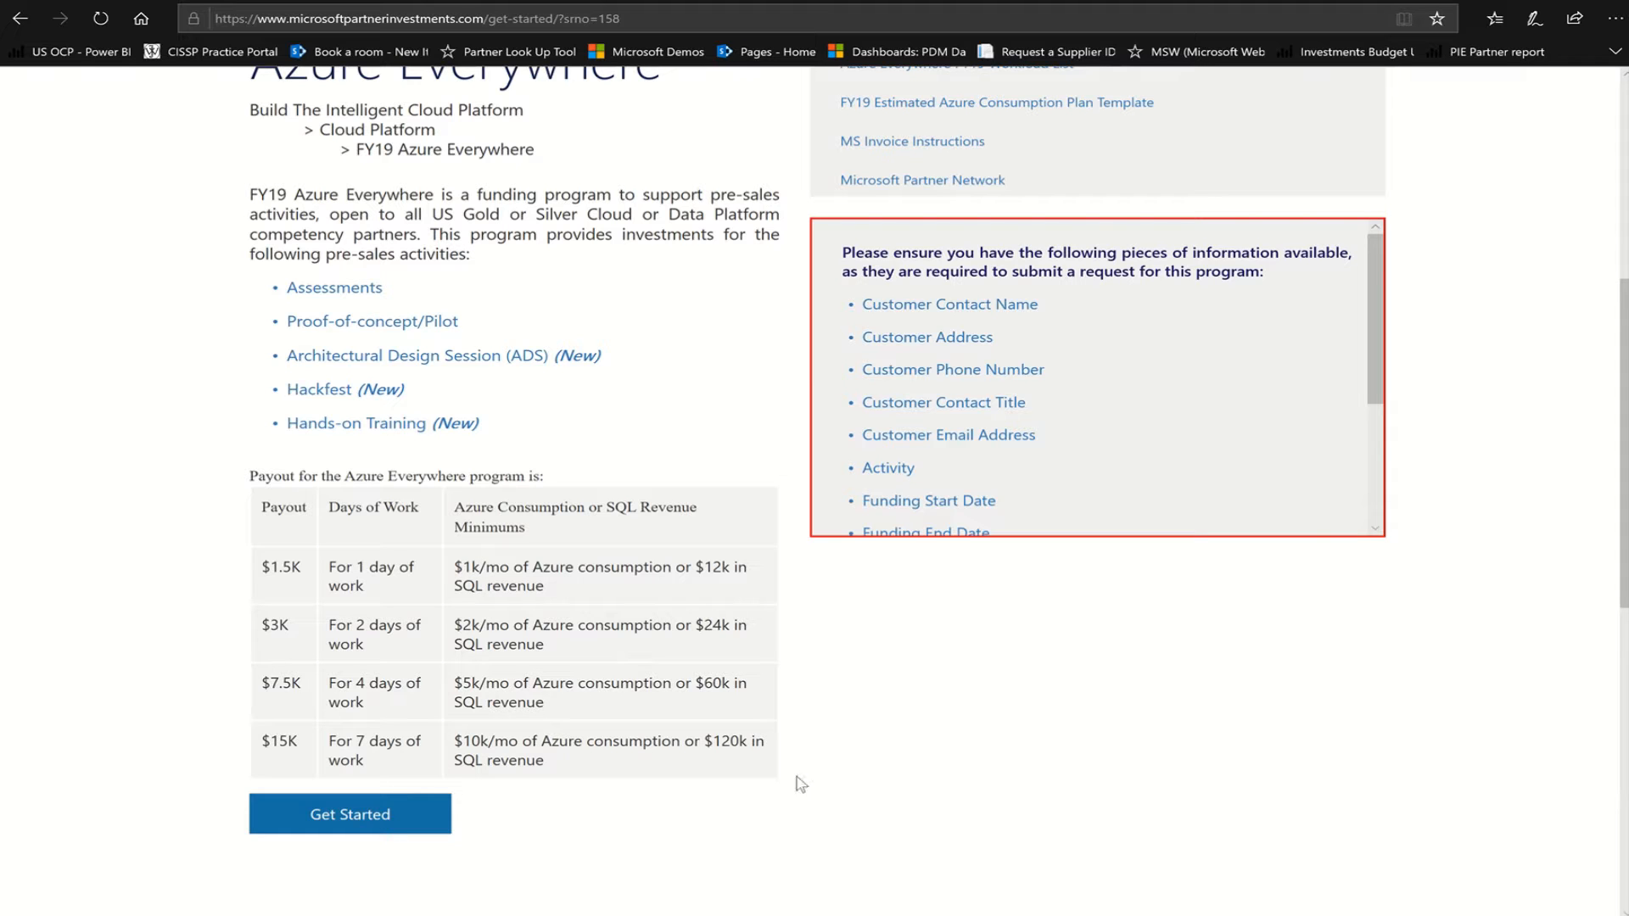
scroll(768, 684, up, 5)
scroll(772, 685, down, 2)
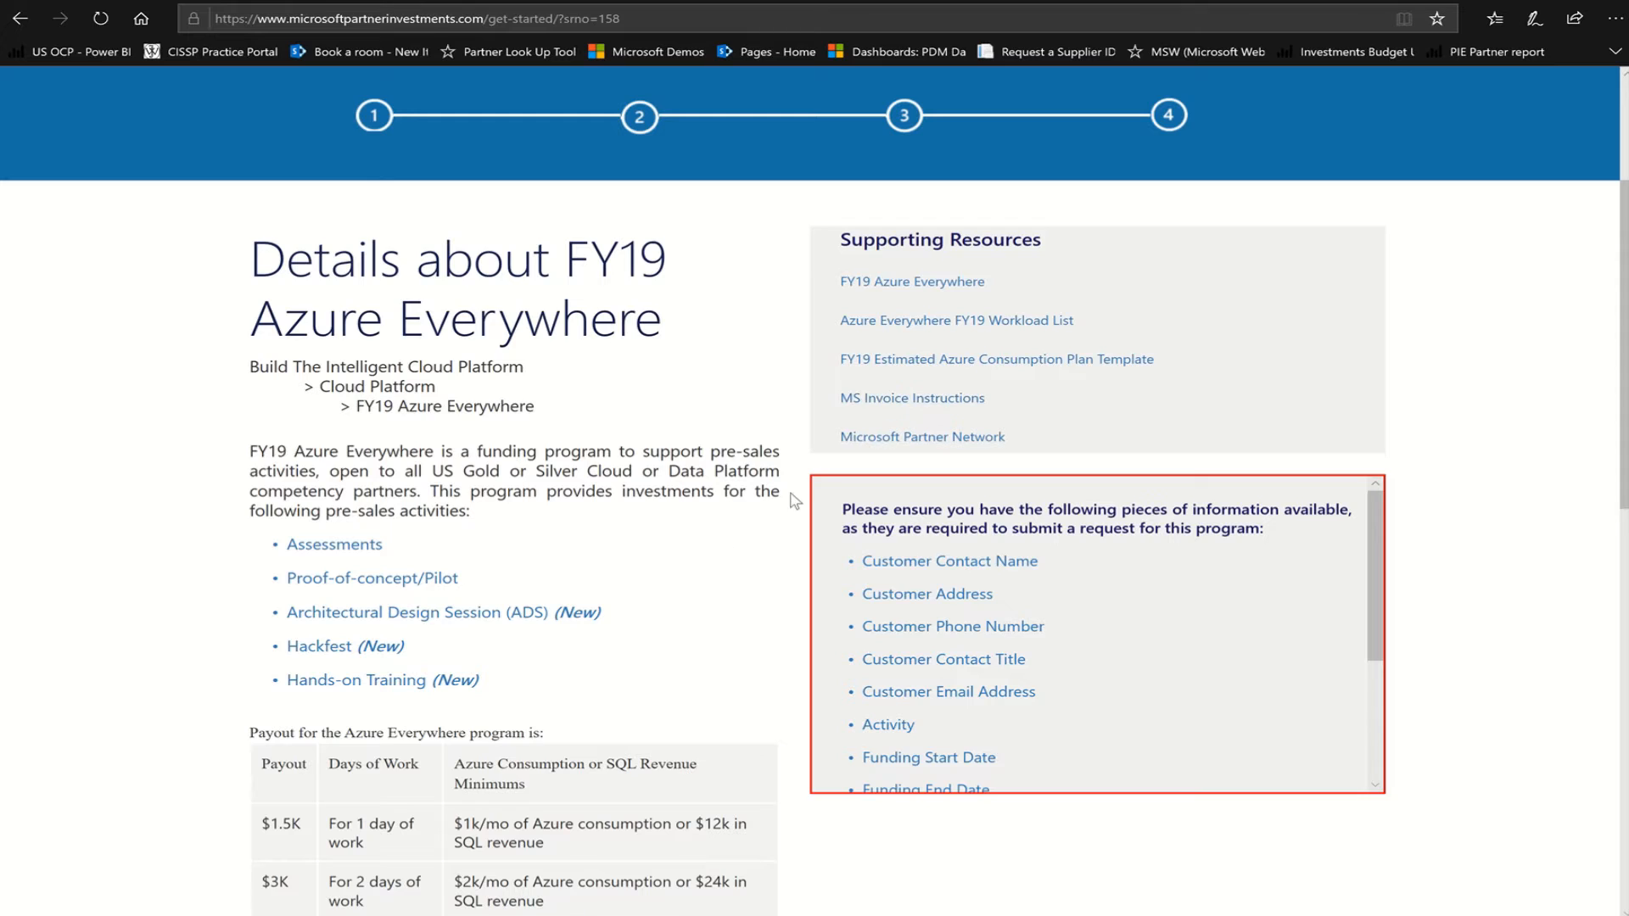
scroll(811, 495, down, 6)
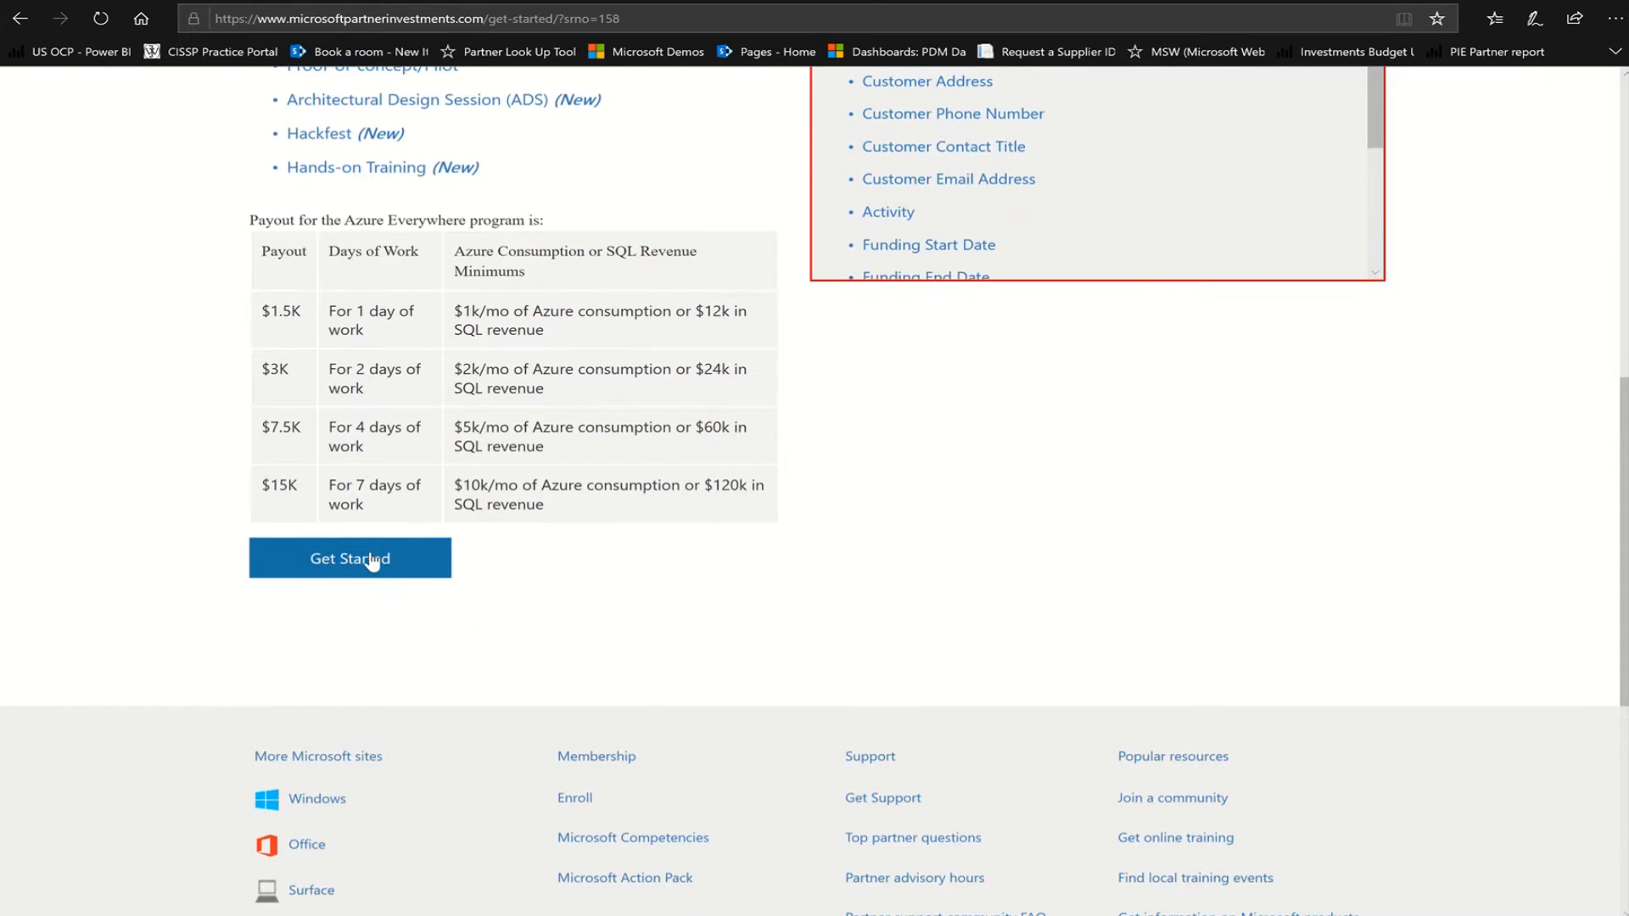
click(368, 560)
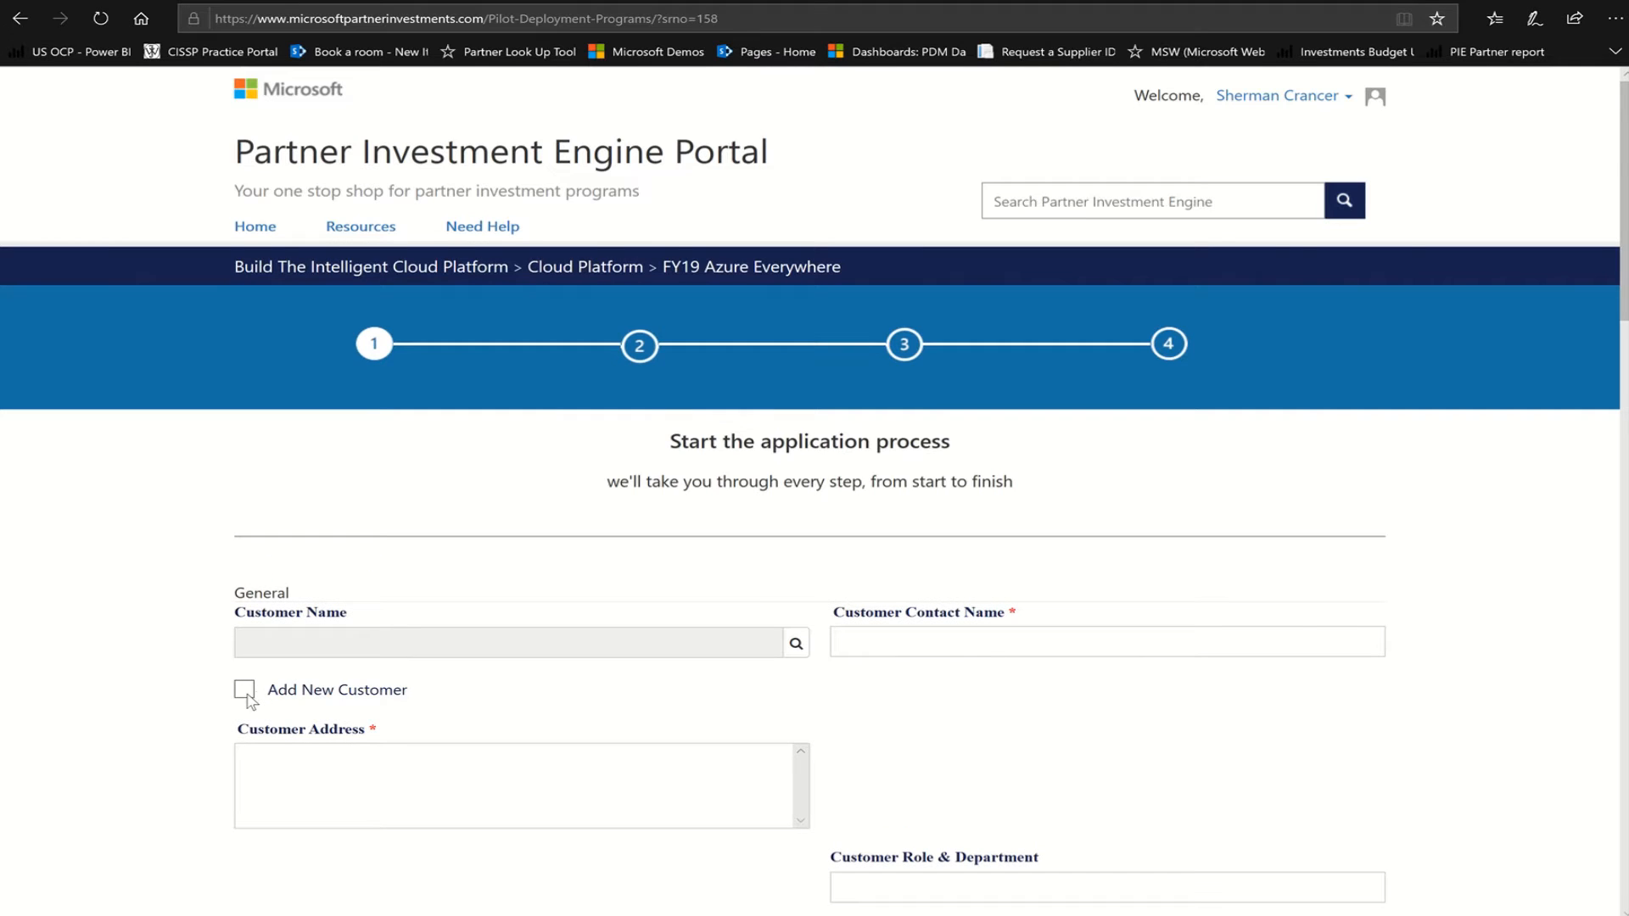
Mark the request as a new customer and enter SMB as the customer contact name
click(245, 691)
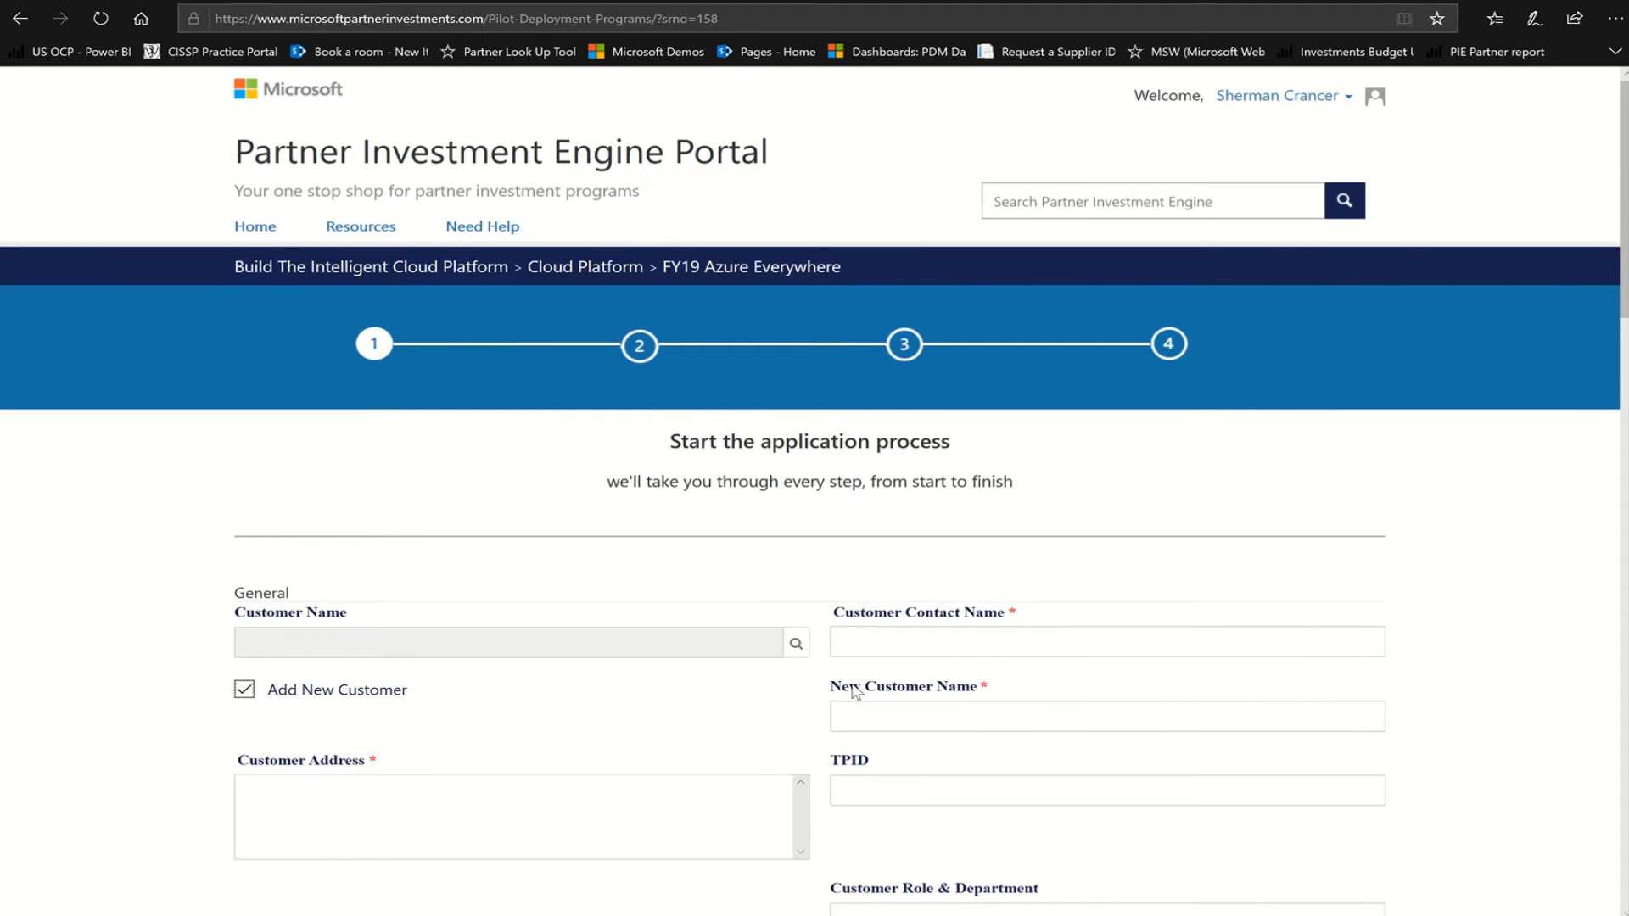
click(924, 647)
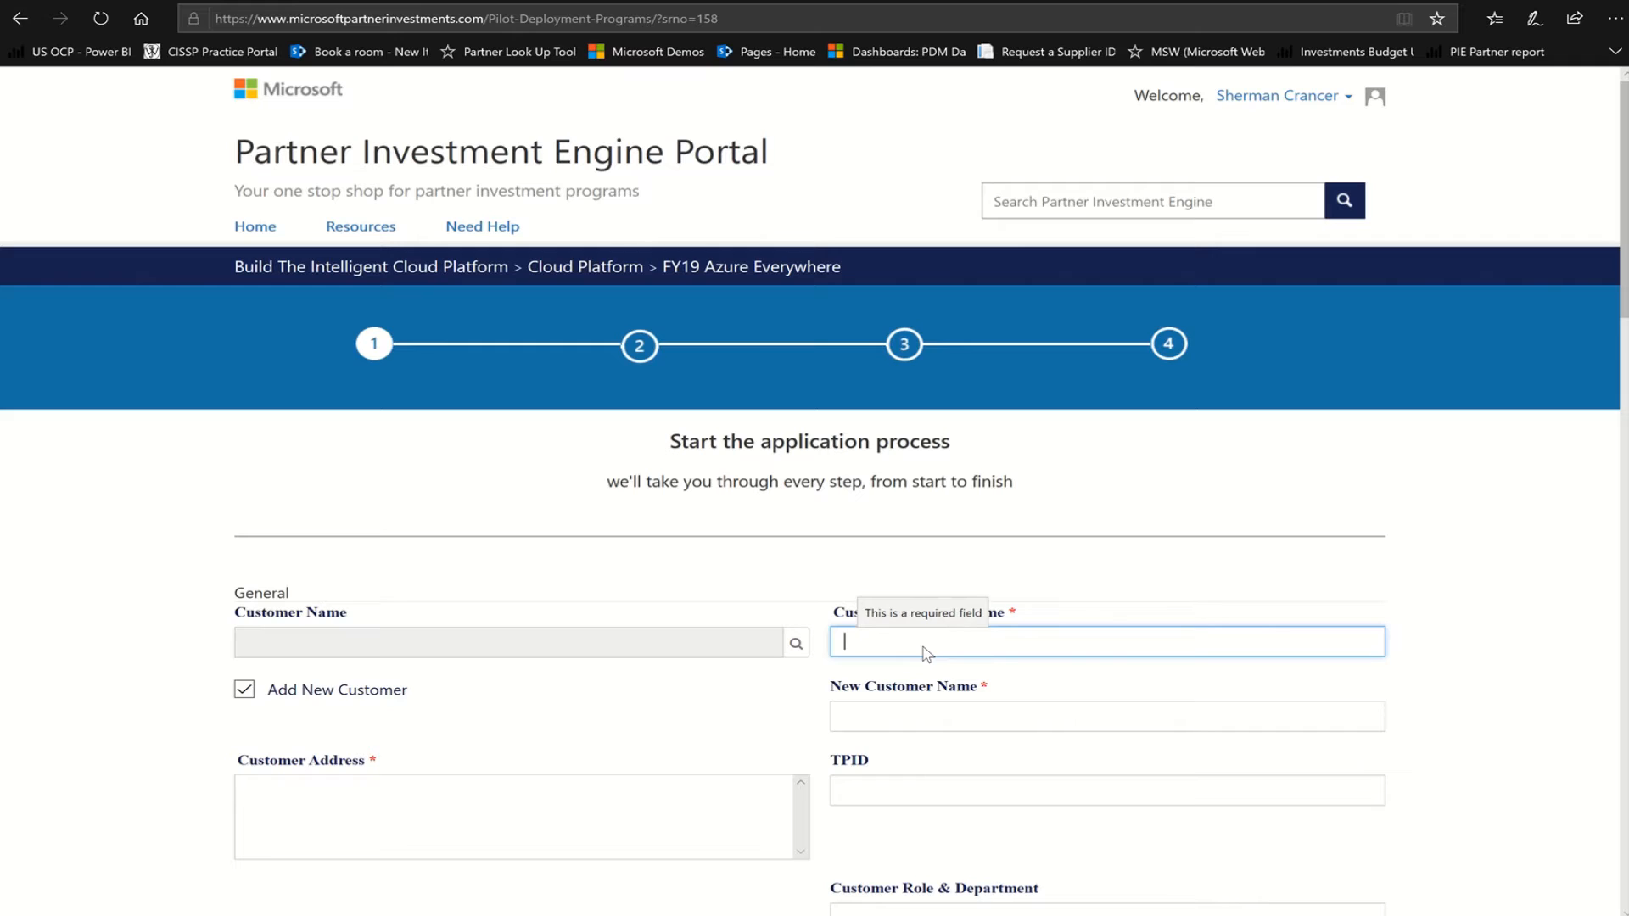
text(SMB Test)
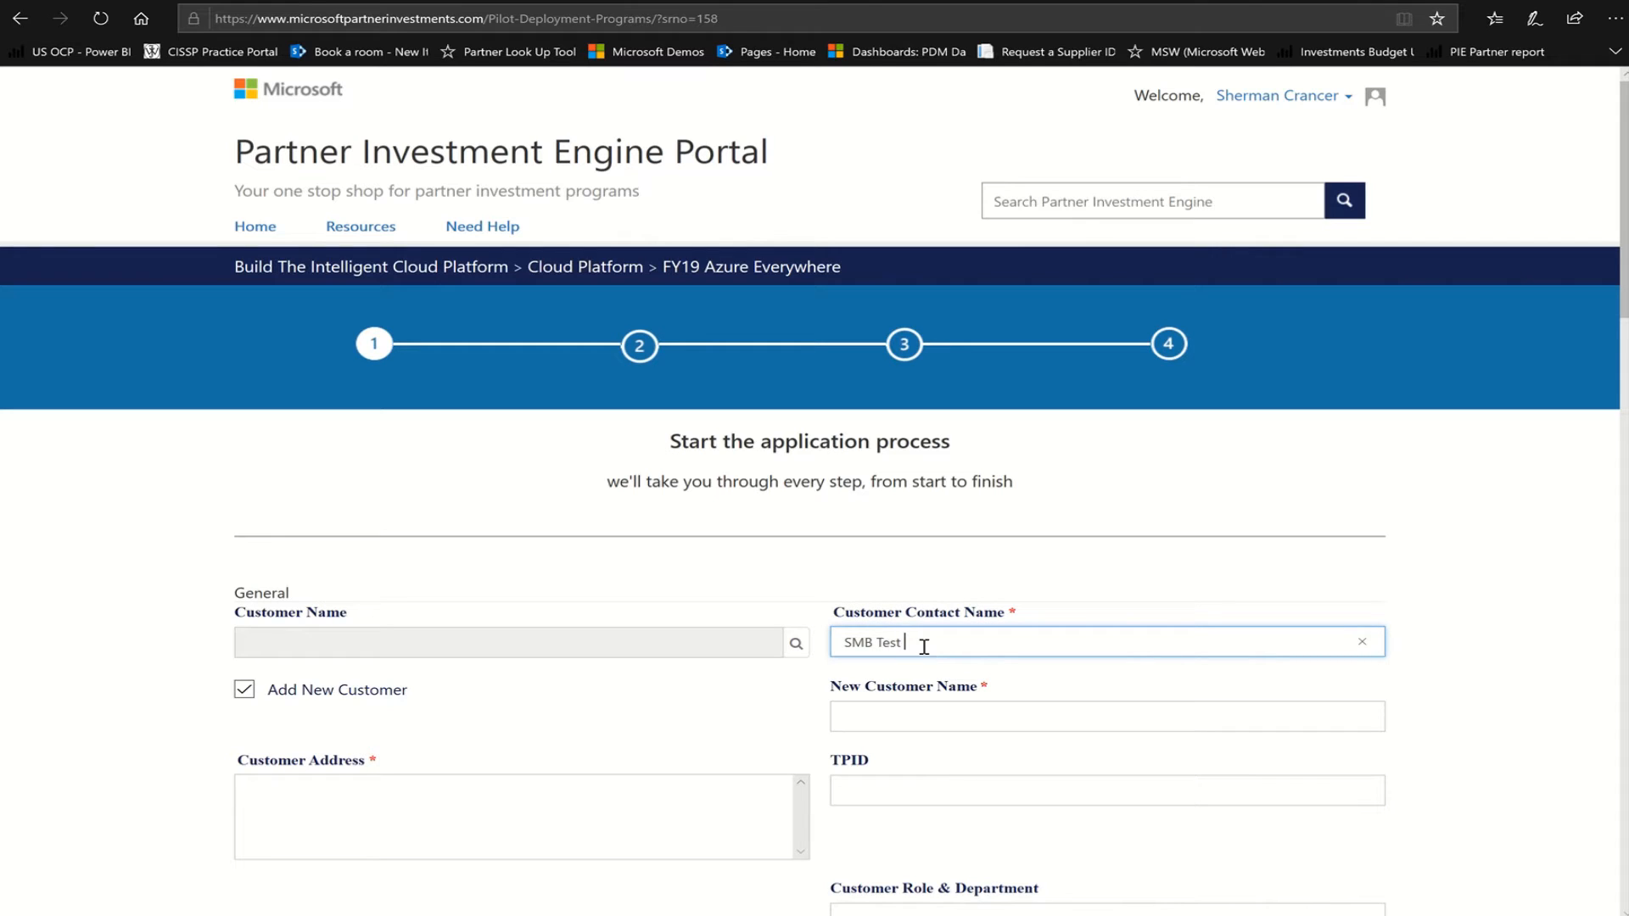
key(Tab)
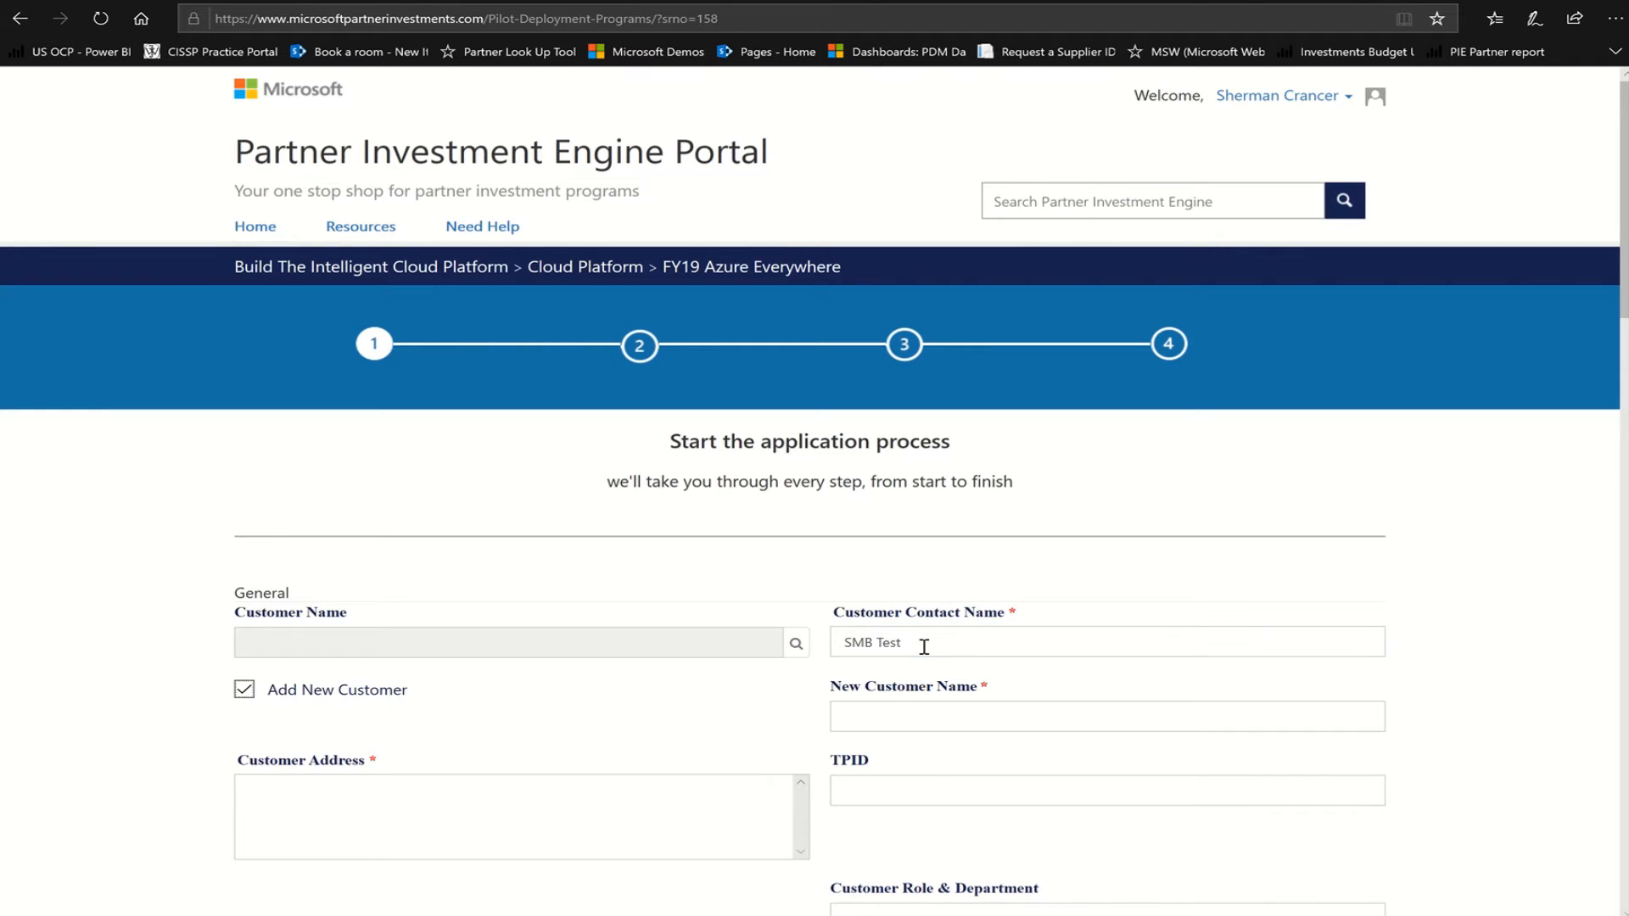
Enter the new customer's name, fixing a typo and dismissing the autofill suggestions
click(887, 720)
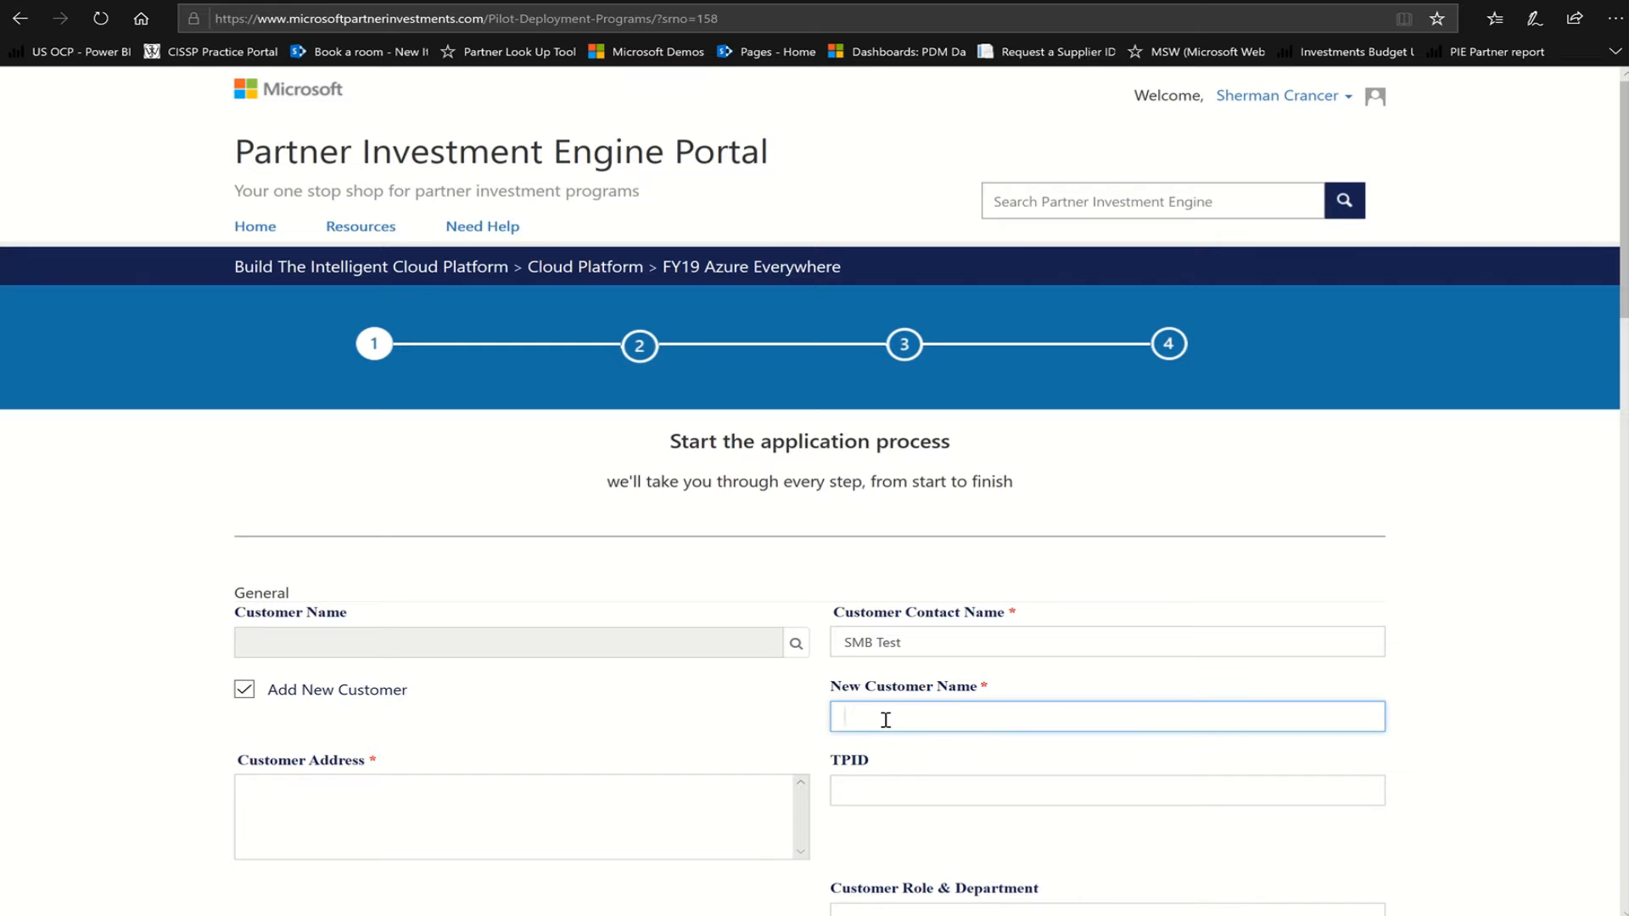
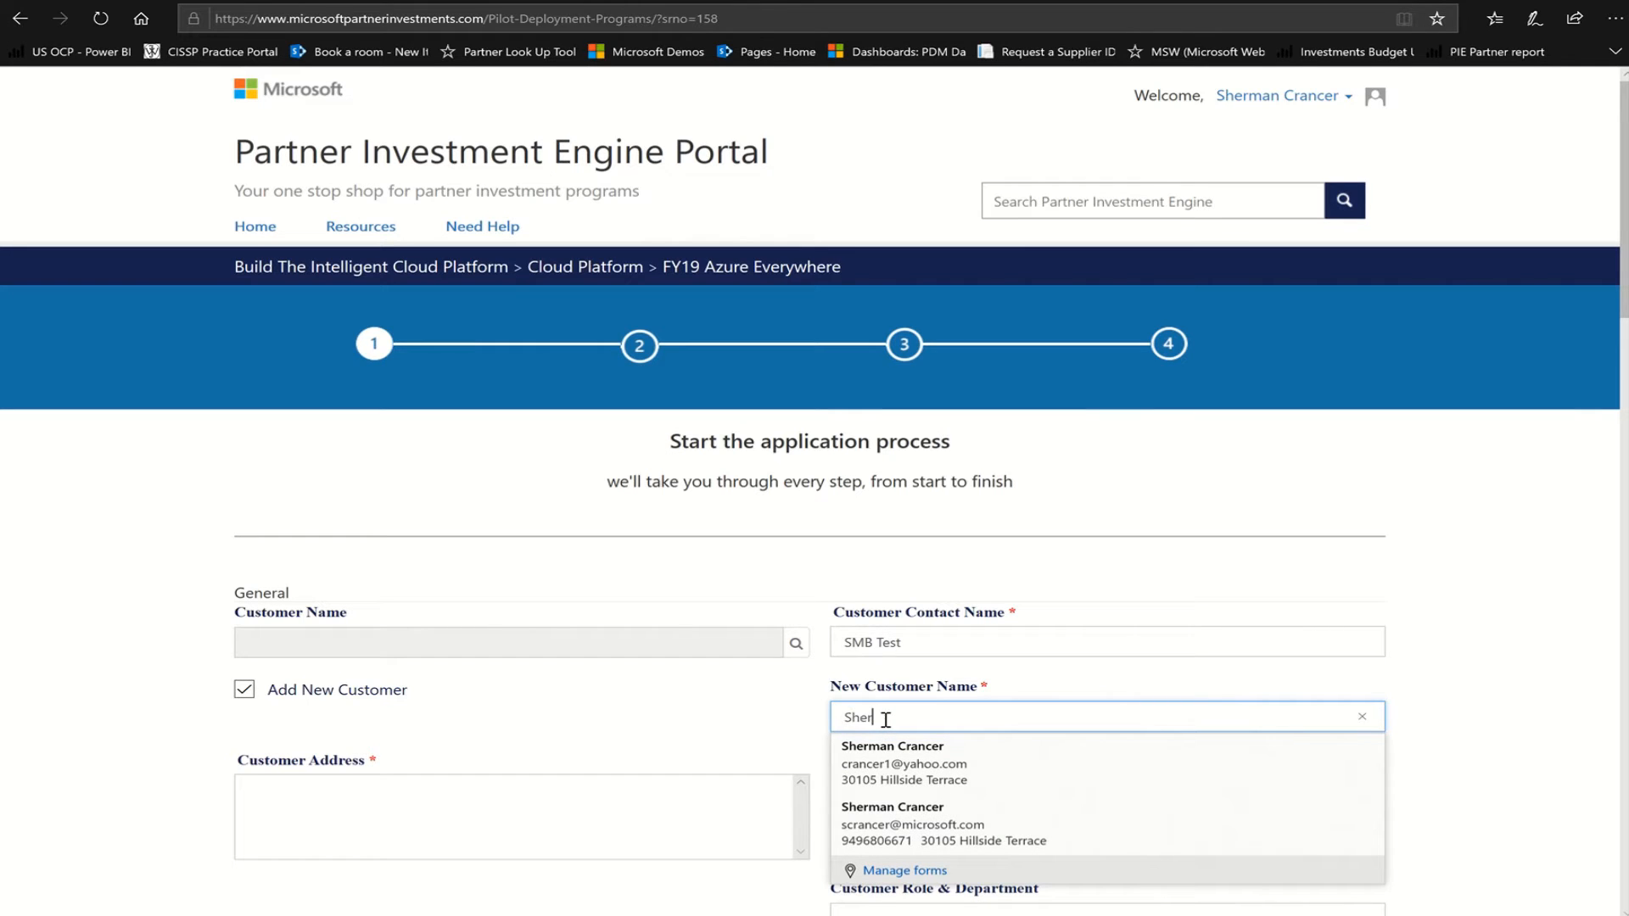
click(778, 747)
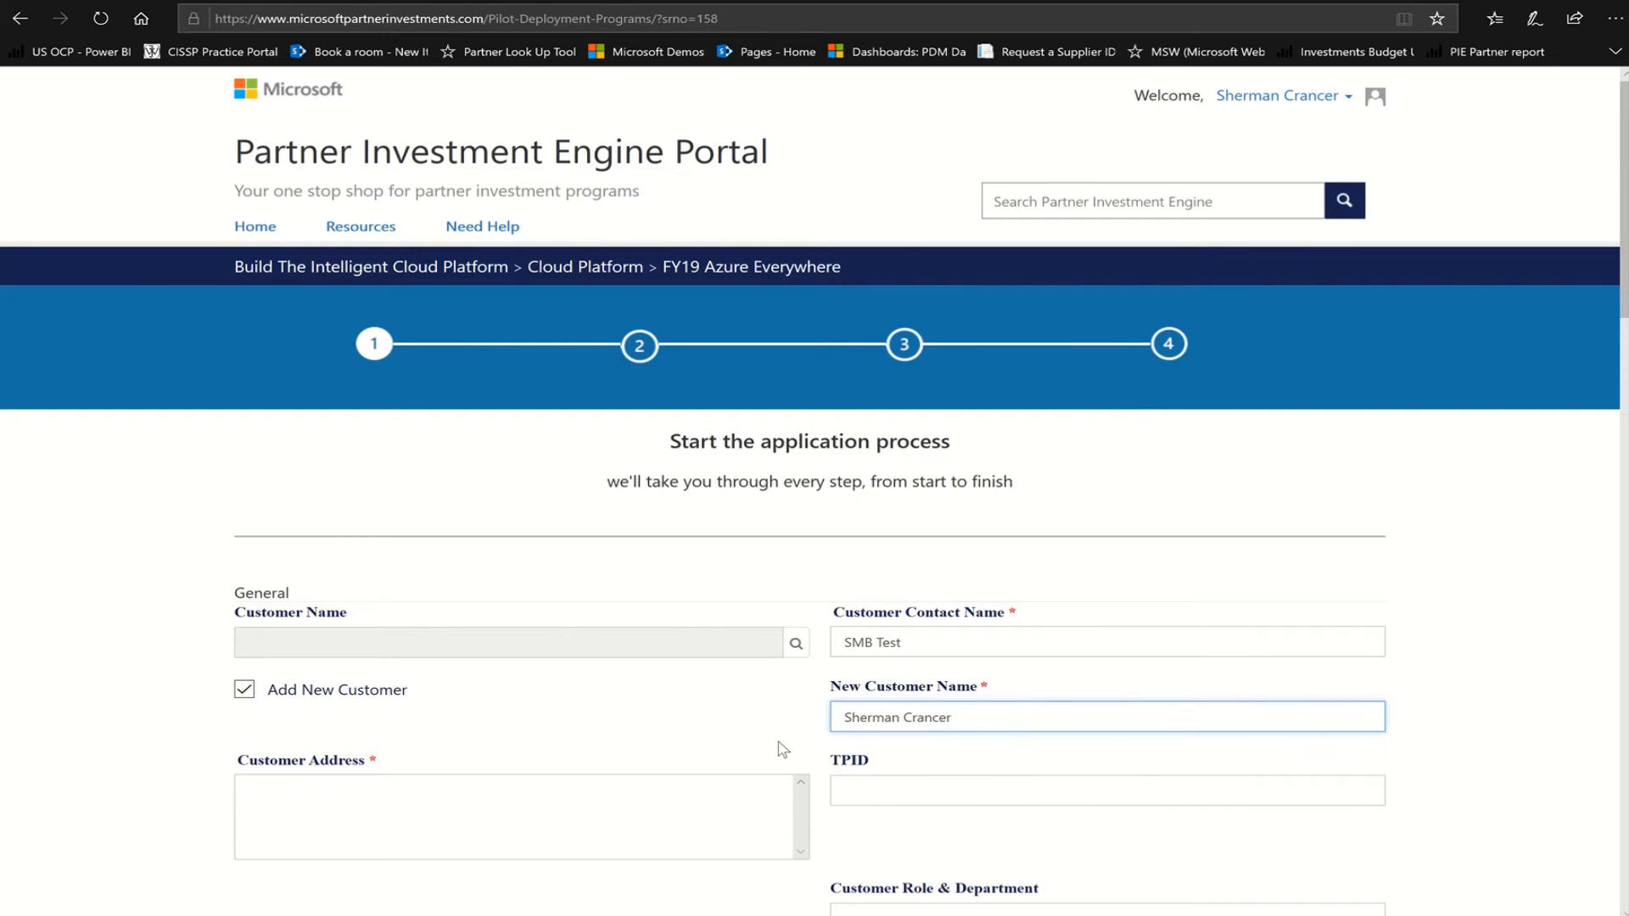
scroll(879, 482, down, 4)
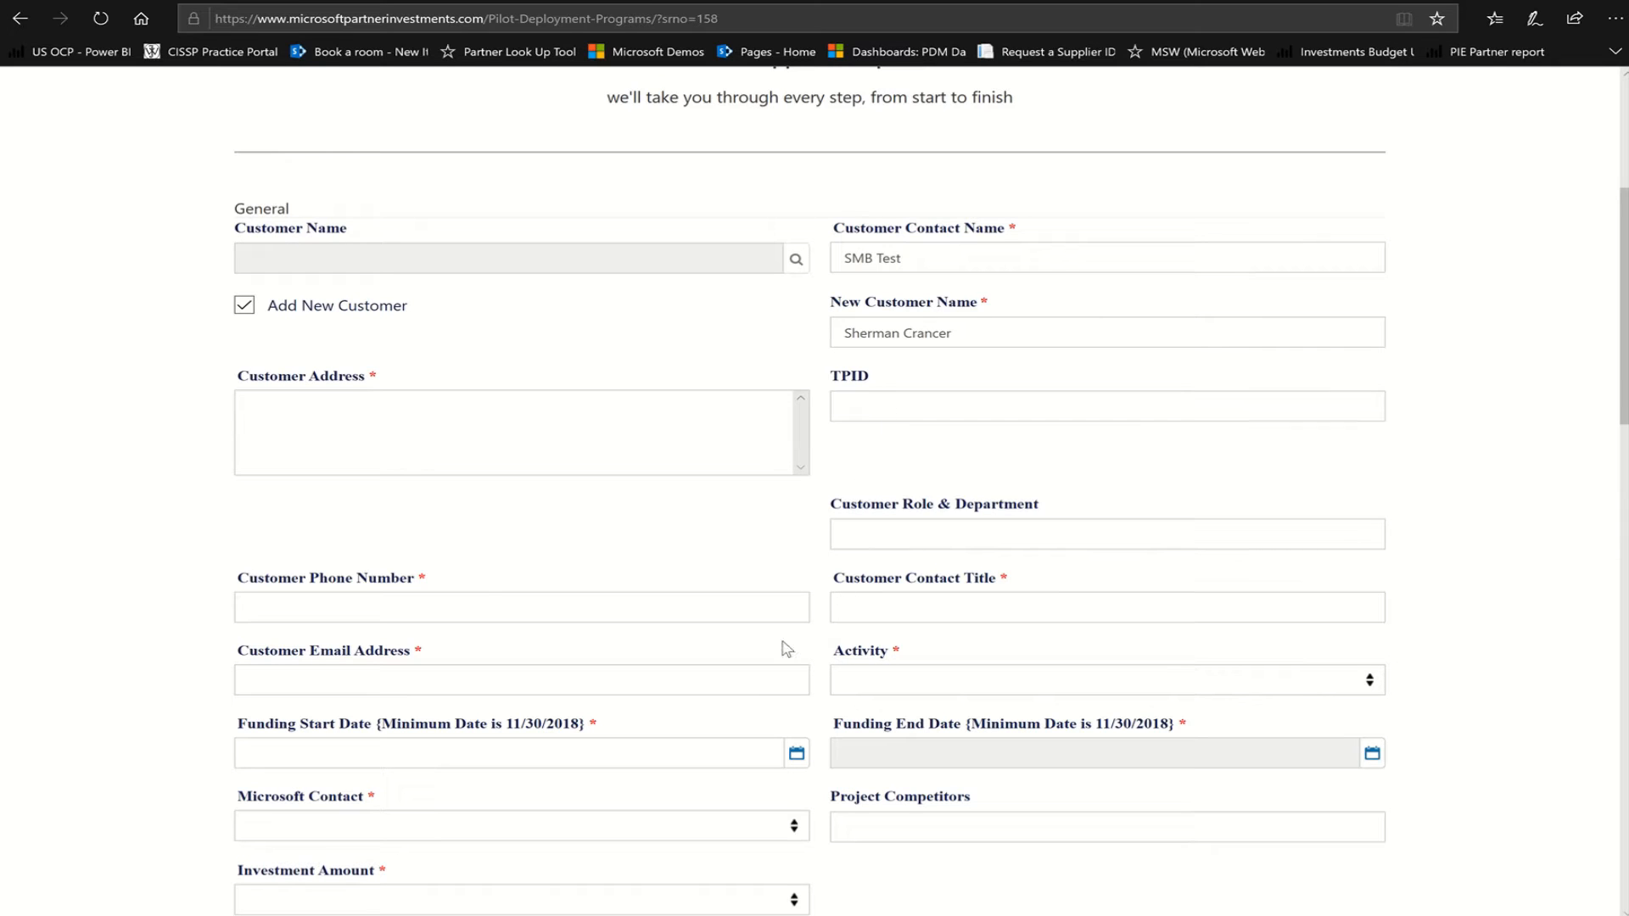
Enter the customer's phone number, title SR PDM and e-mail address
click(478, 609)
text(949)
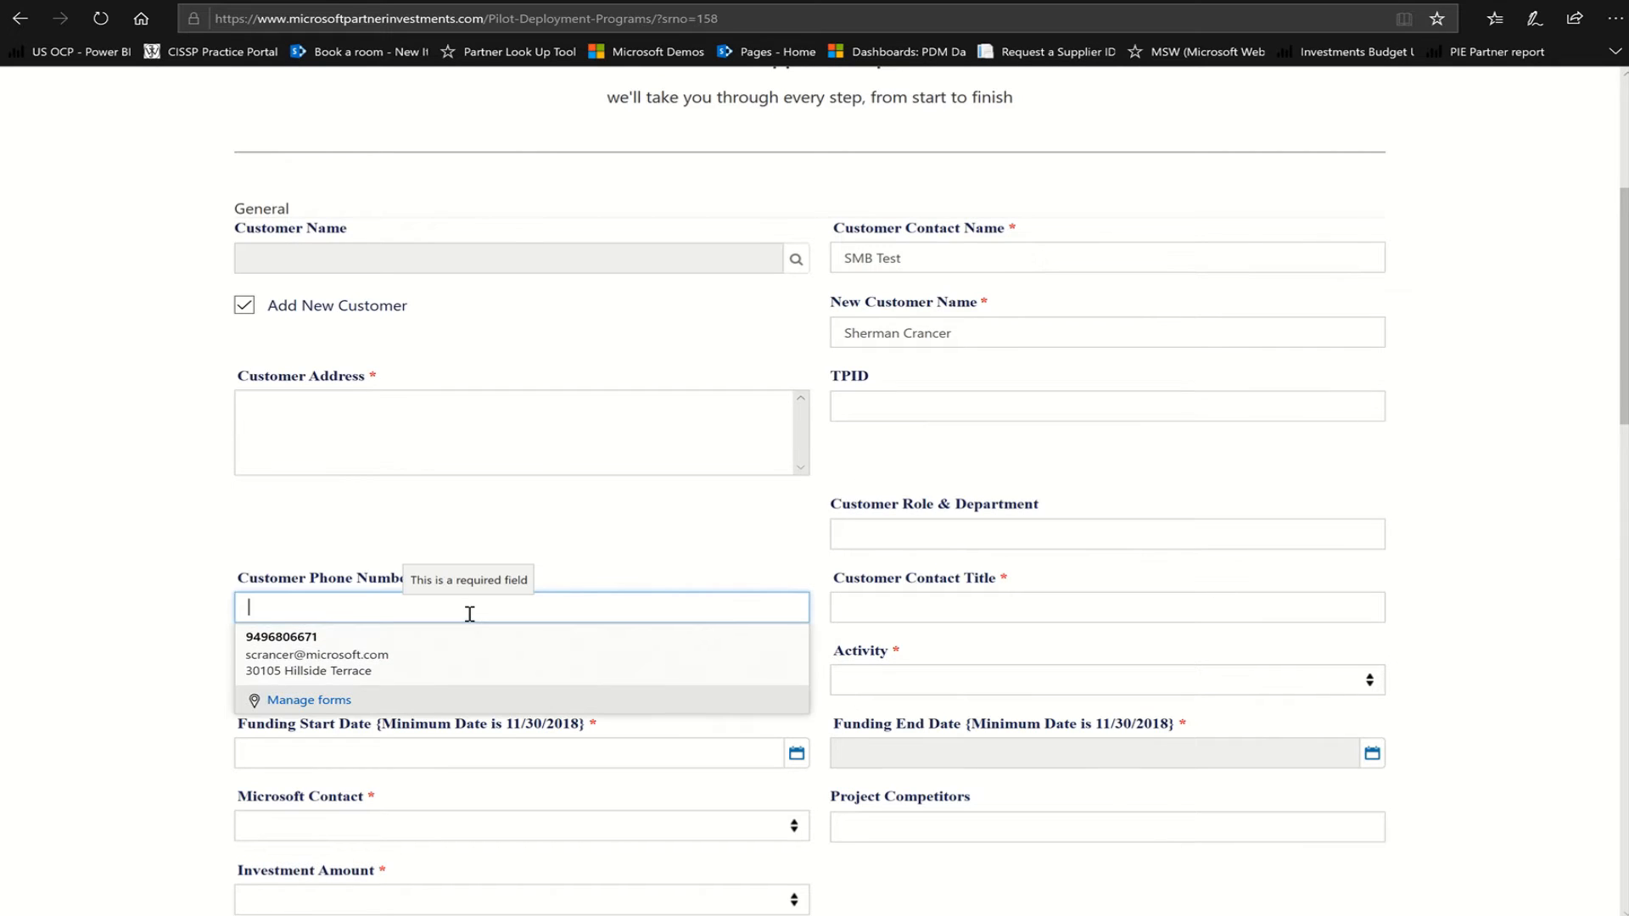
text(5551212)
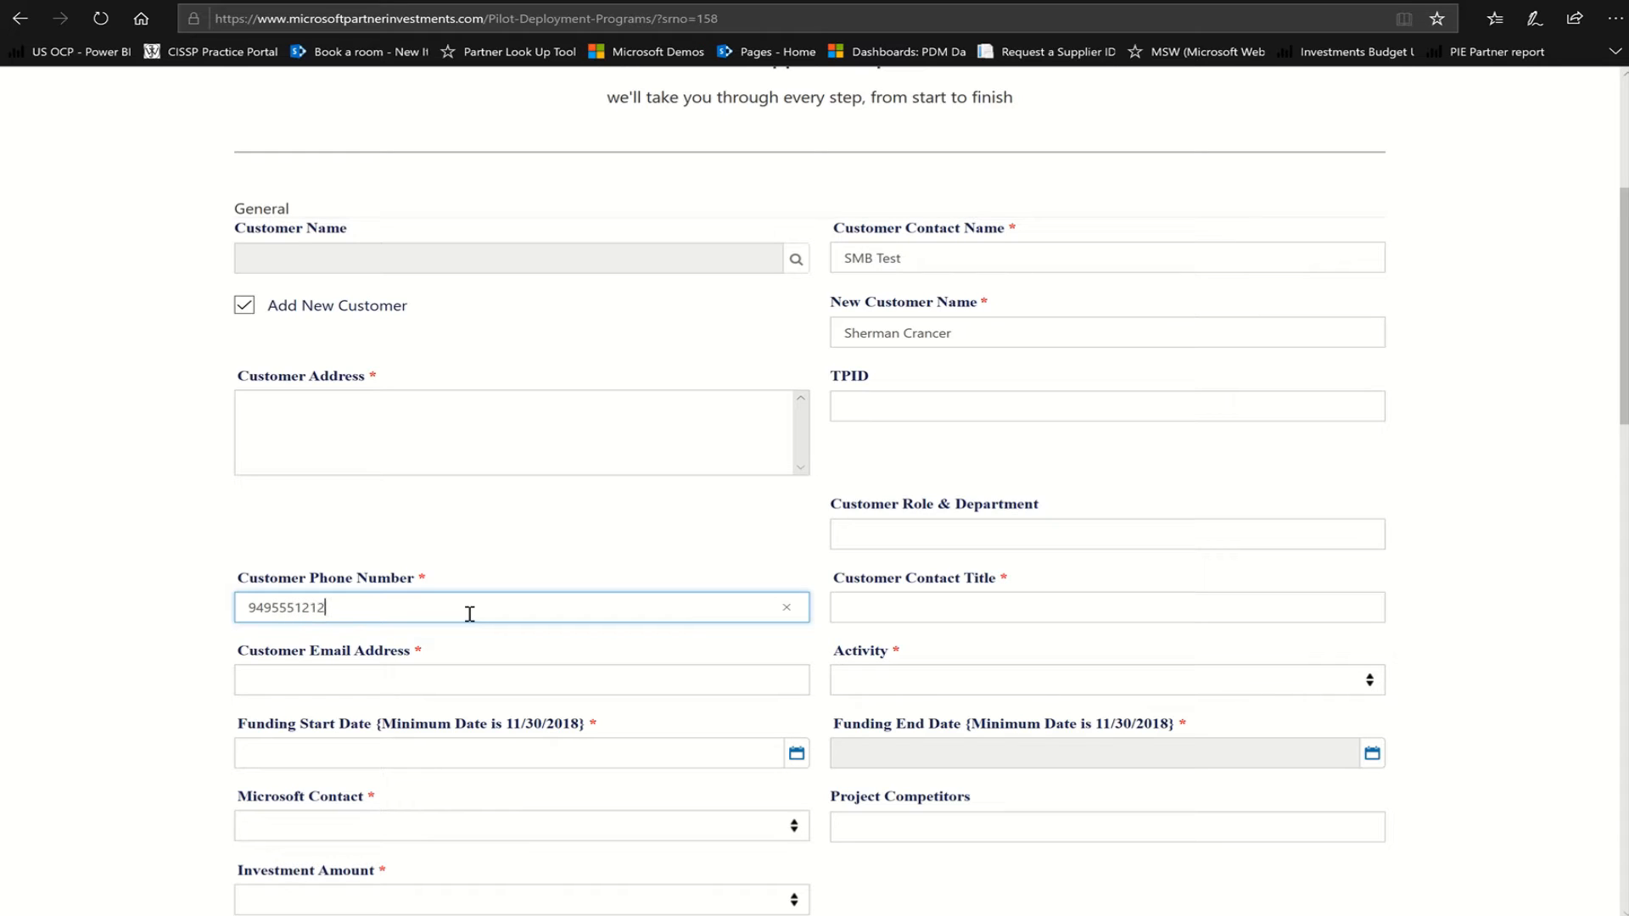
click(934, 620)
text(SR PDM)
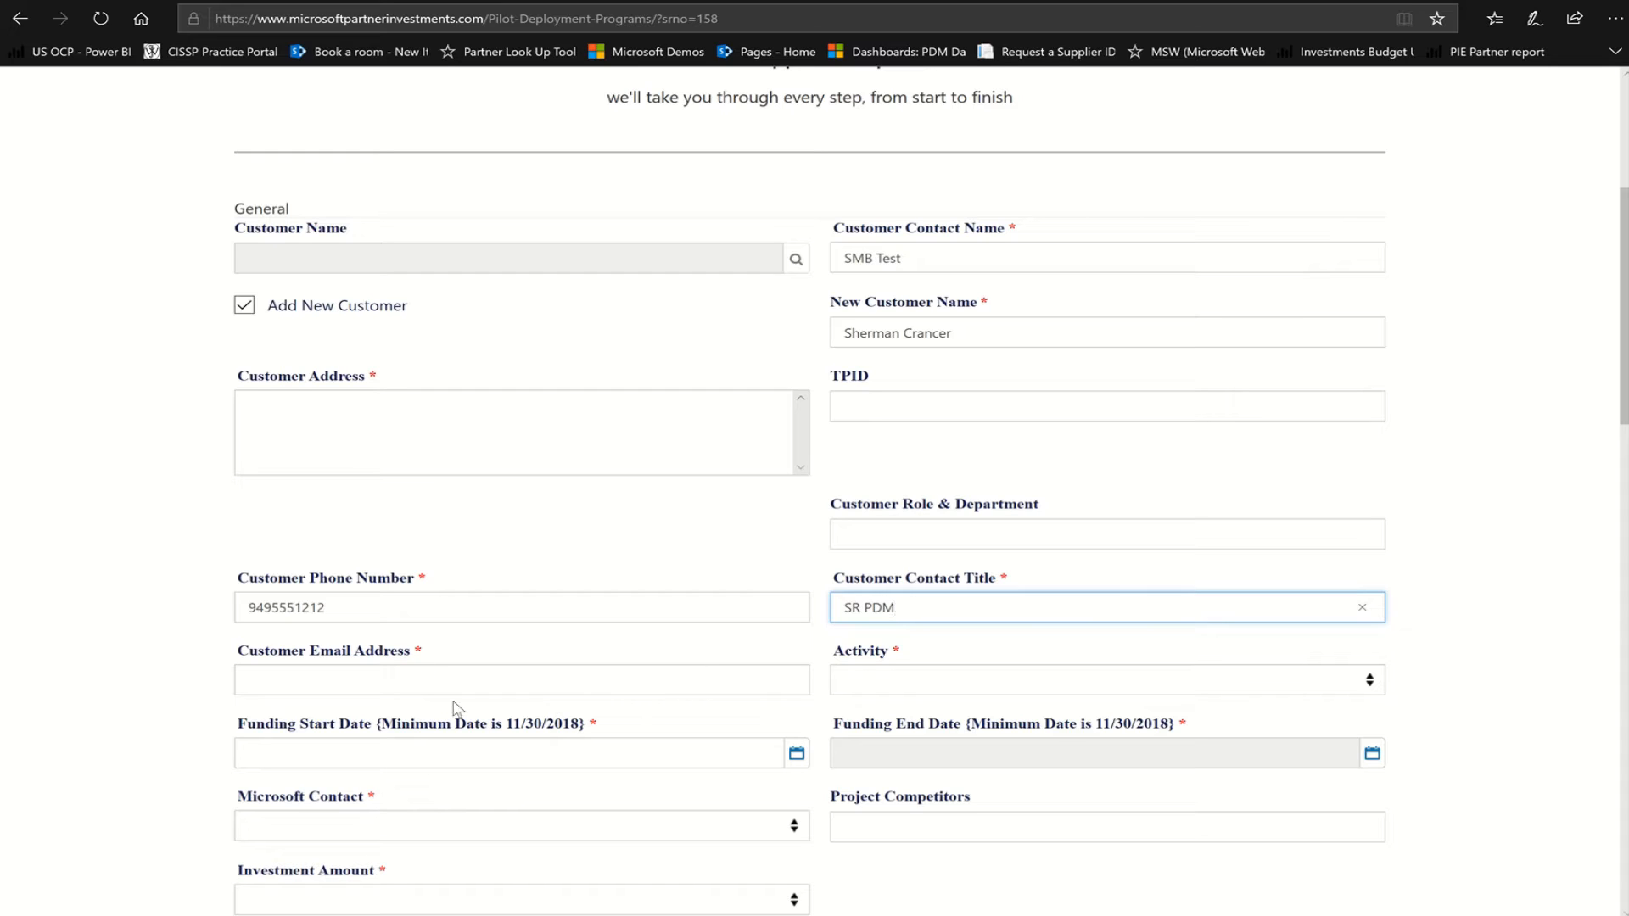
click(416, 674)
text(test@test)
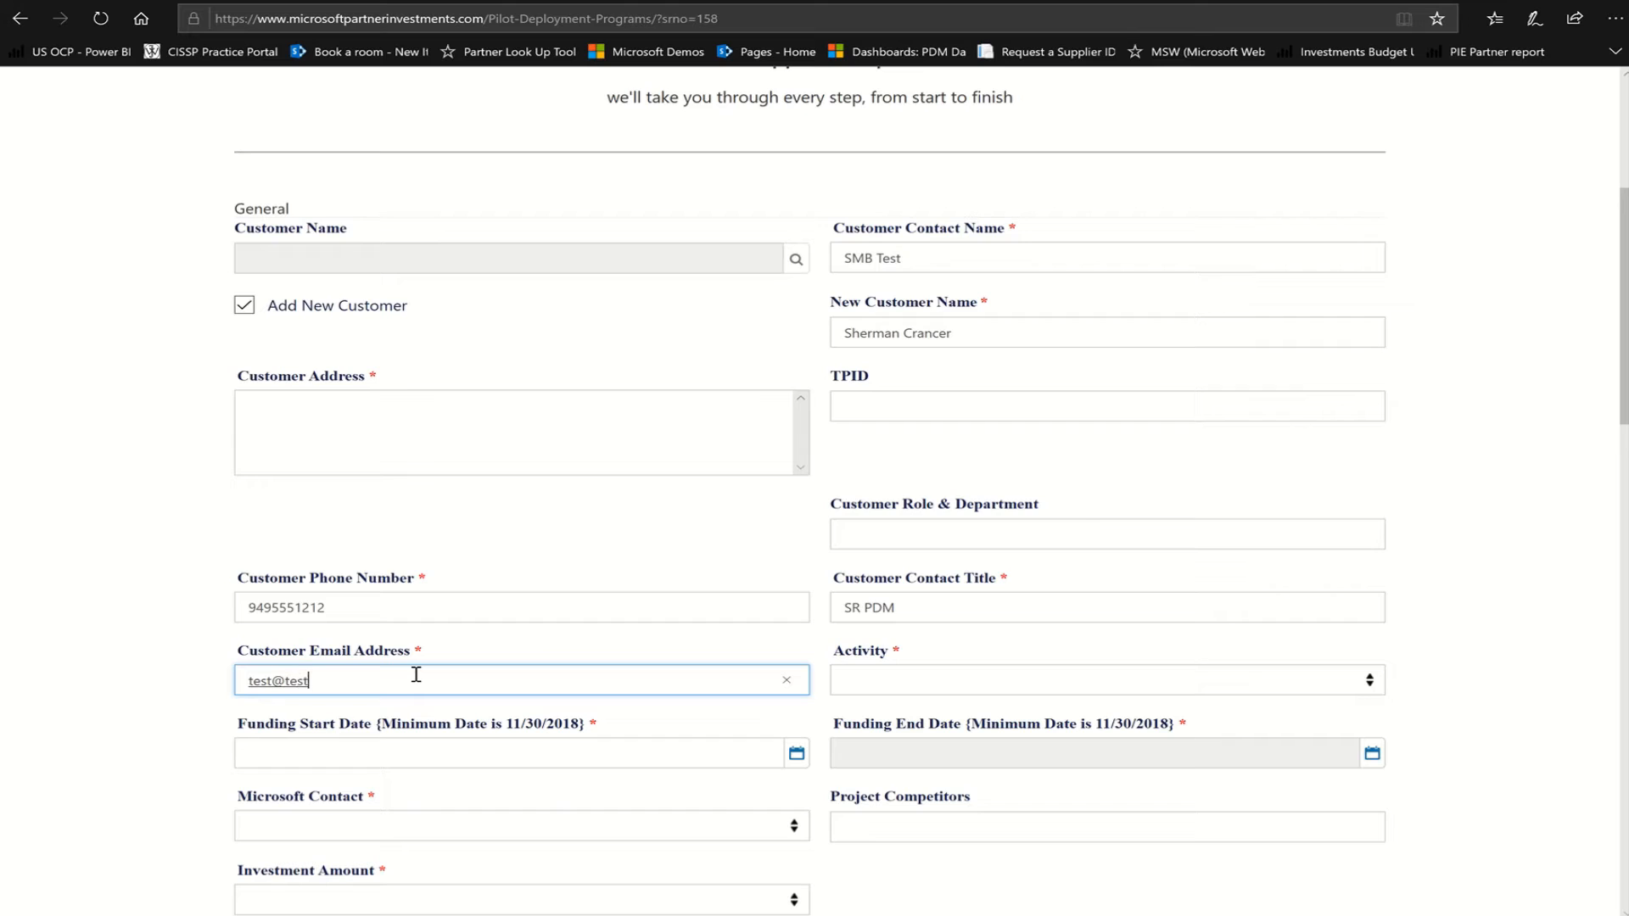
text(12.com)
Set the activity to Assessment and the funding start date to 12/07/2018
click(943, 689)
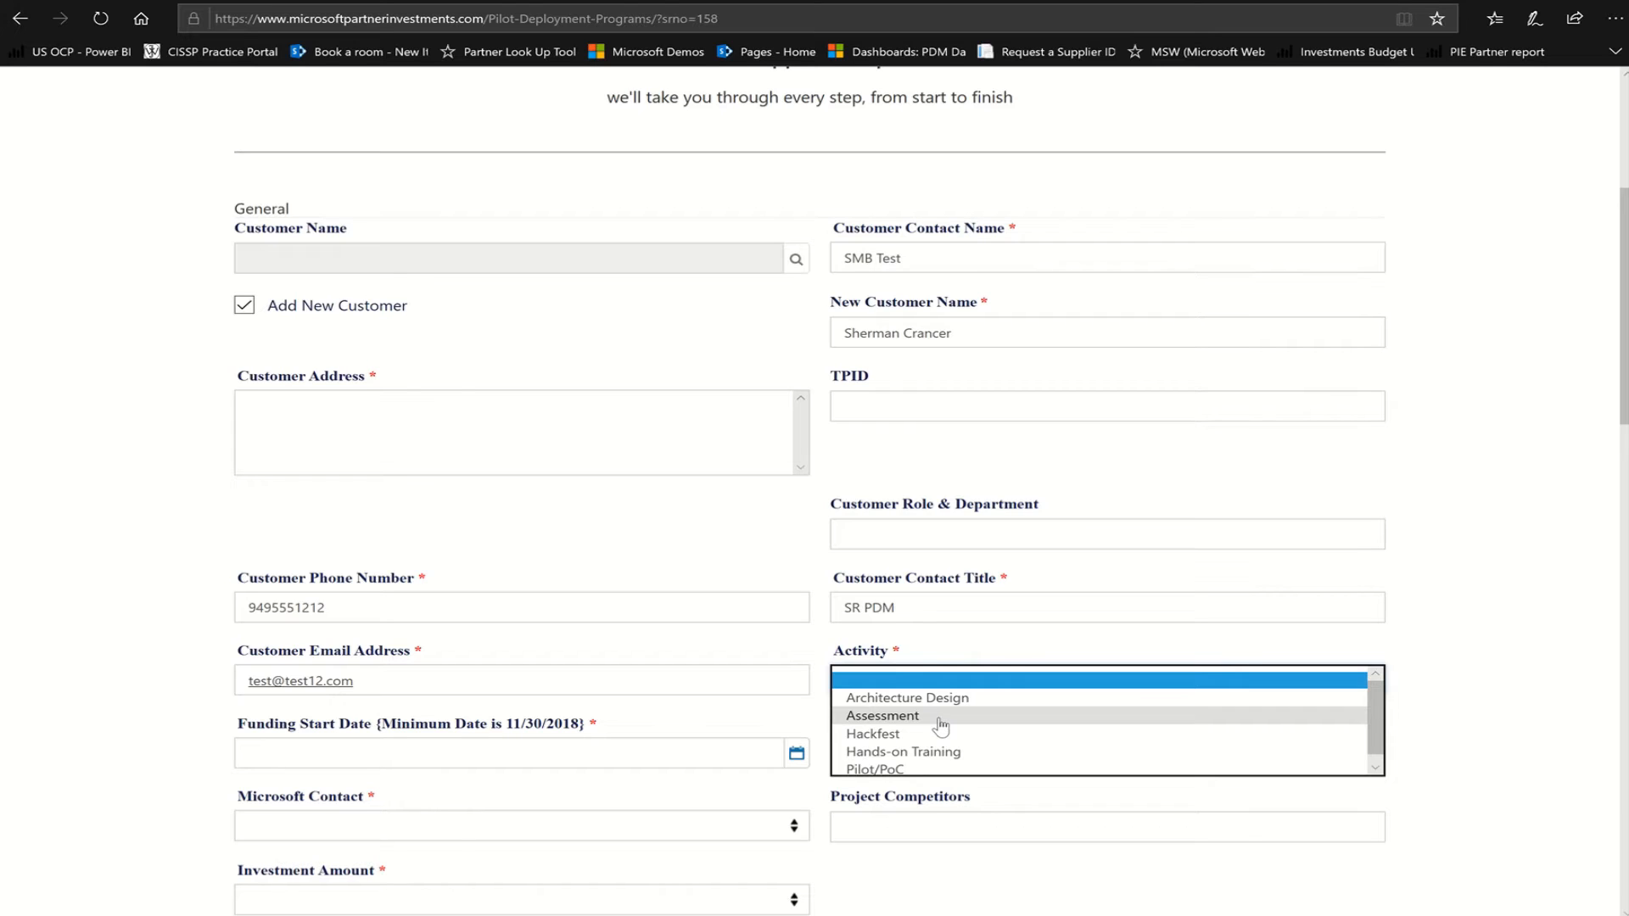
click(940, 719)
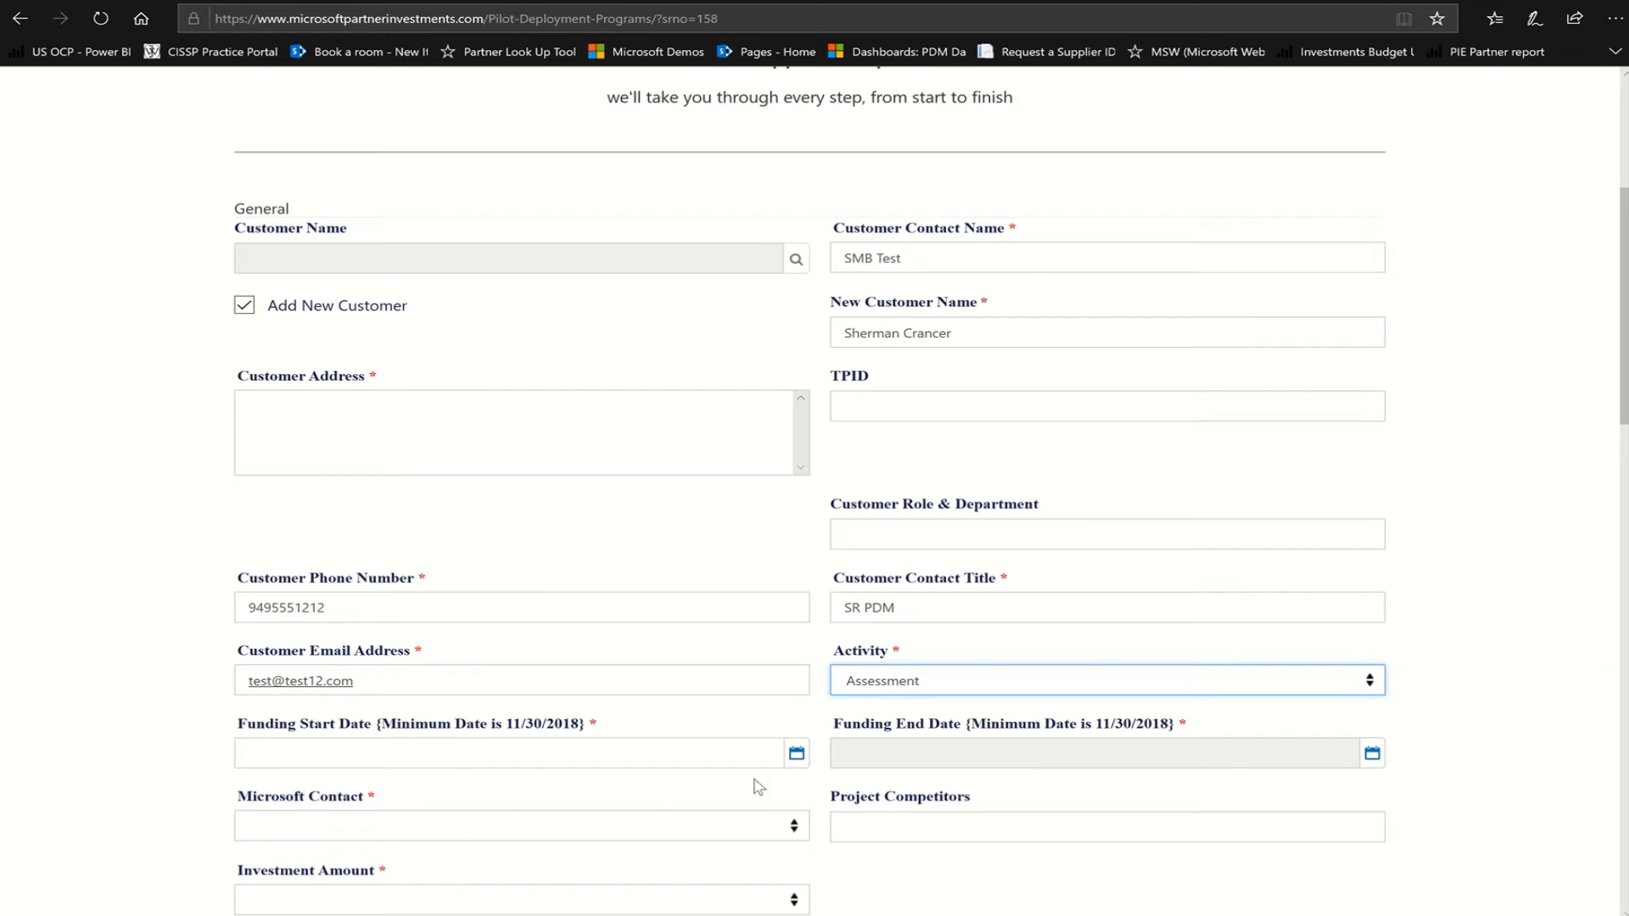
click(796, 753)
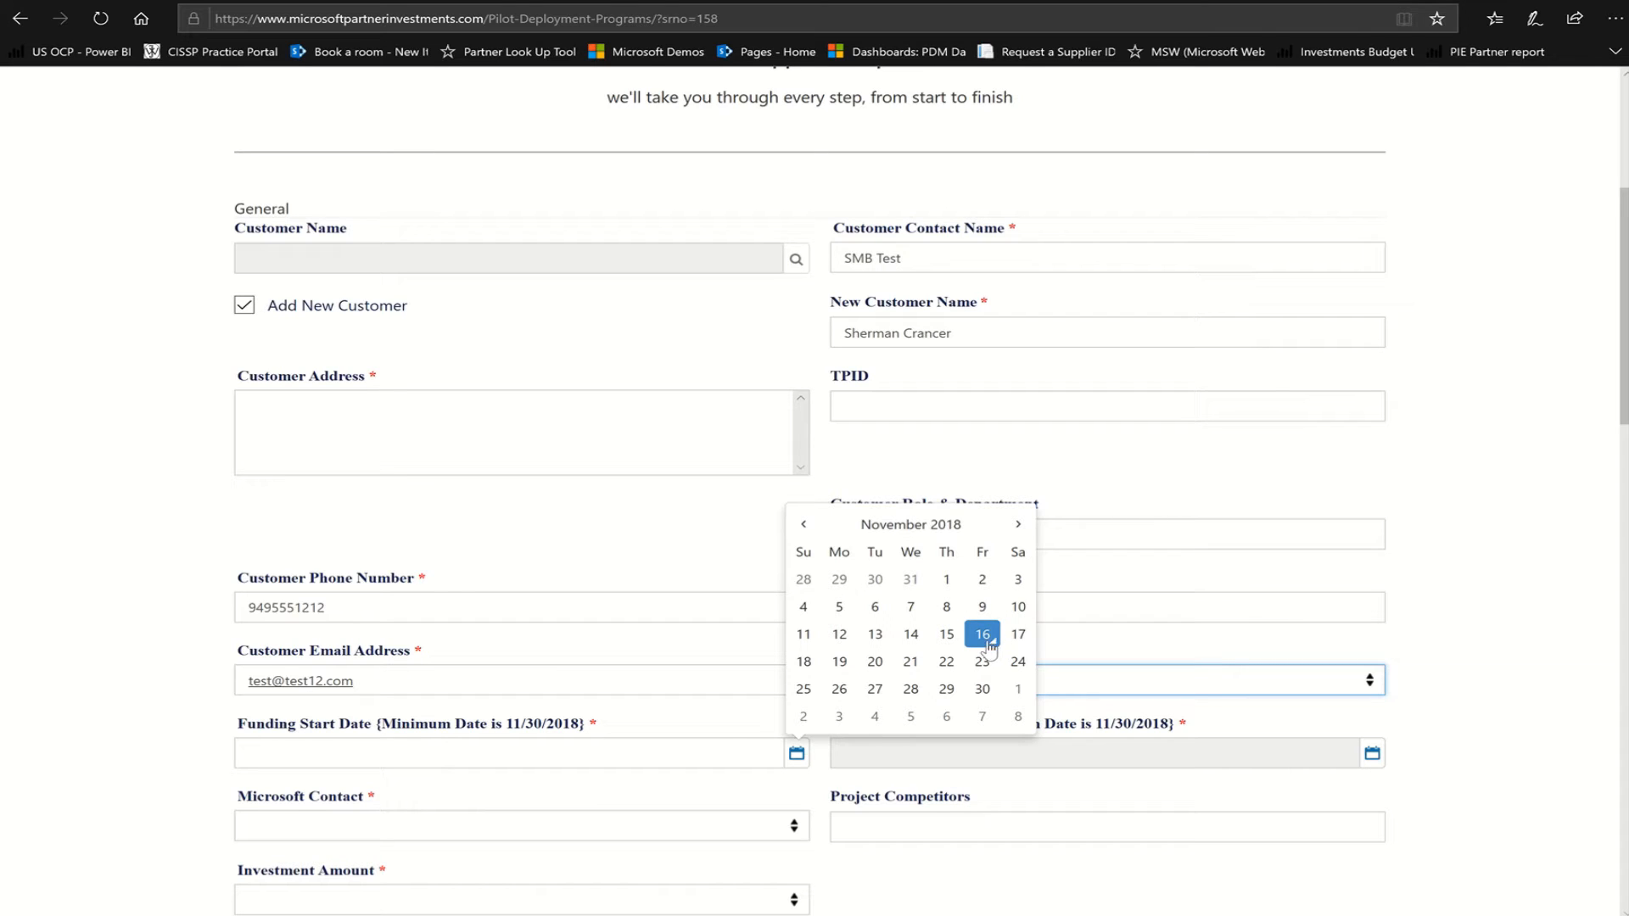
click(983, 717)
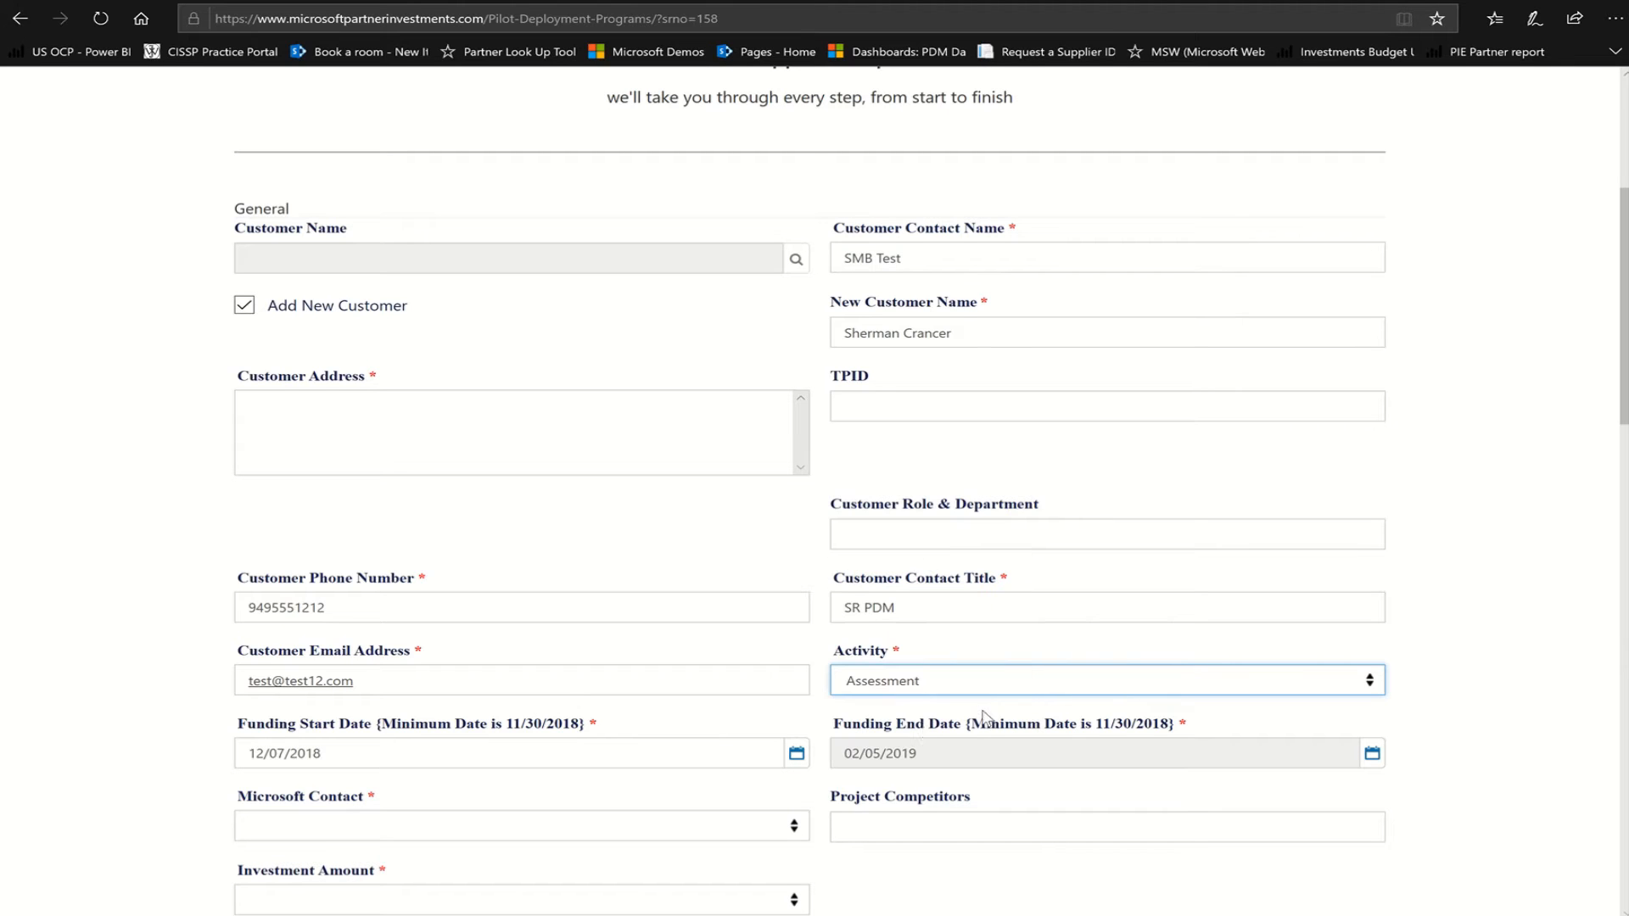
click(824, 727)
scroll(824, 726, down, 5)
scroll(825, 630, up, 1)
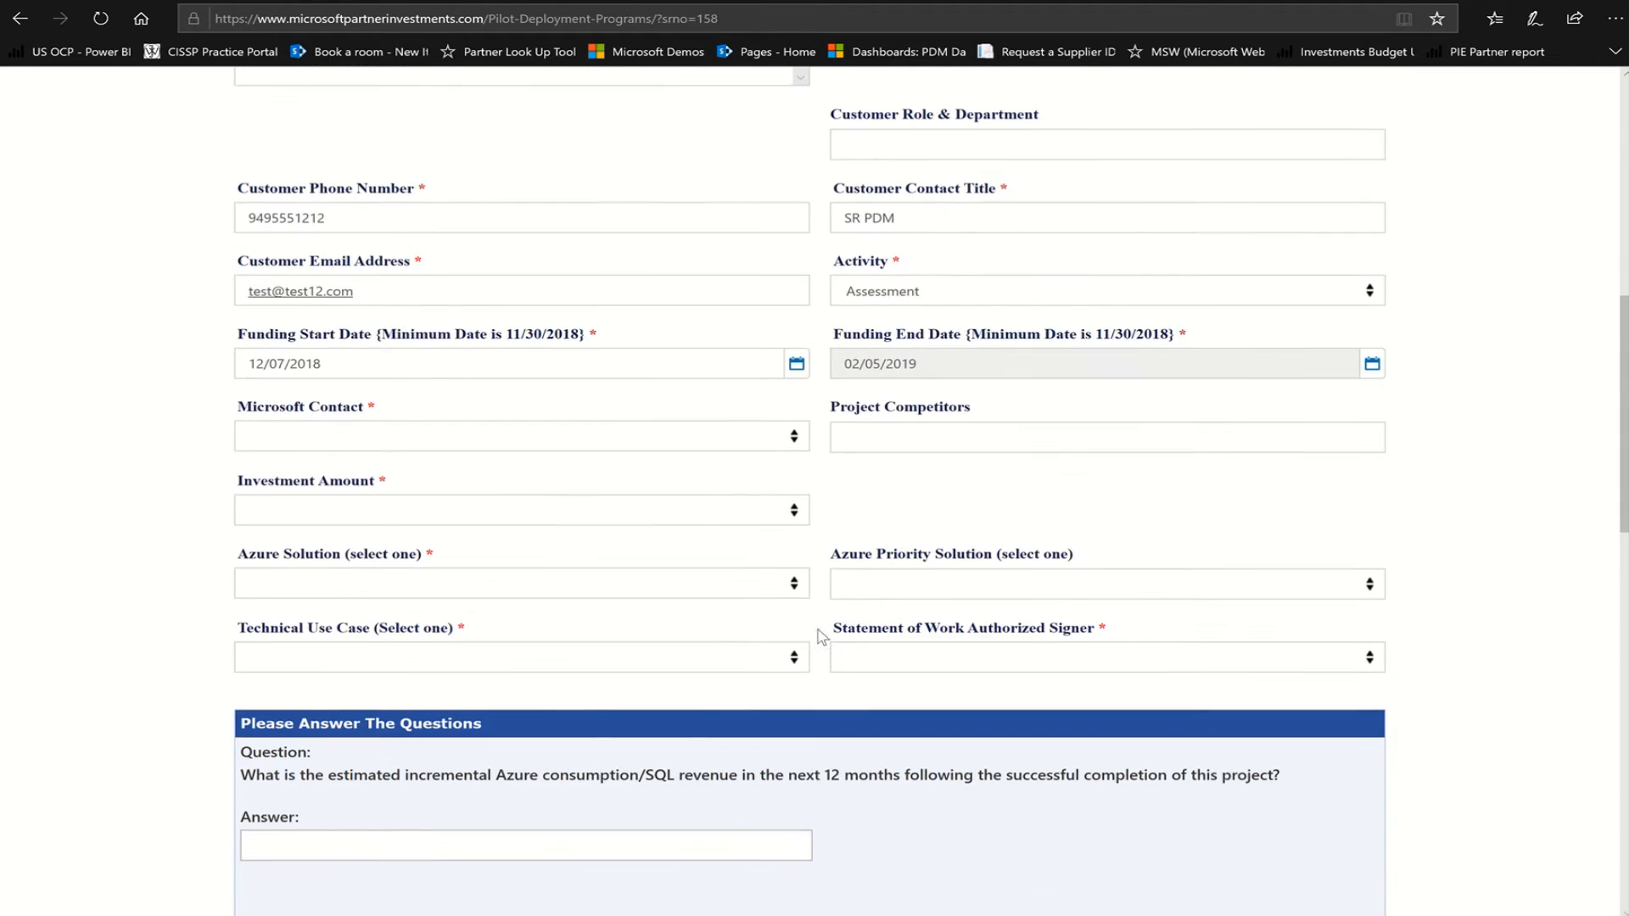
Set the Microsoft contact to Unknown and the investment amount to $1.5K
click(794, 441)
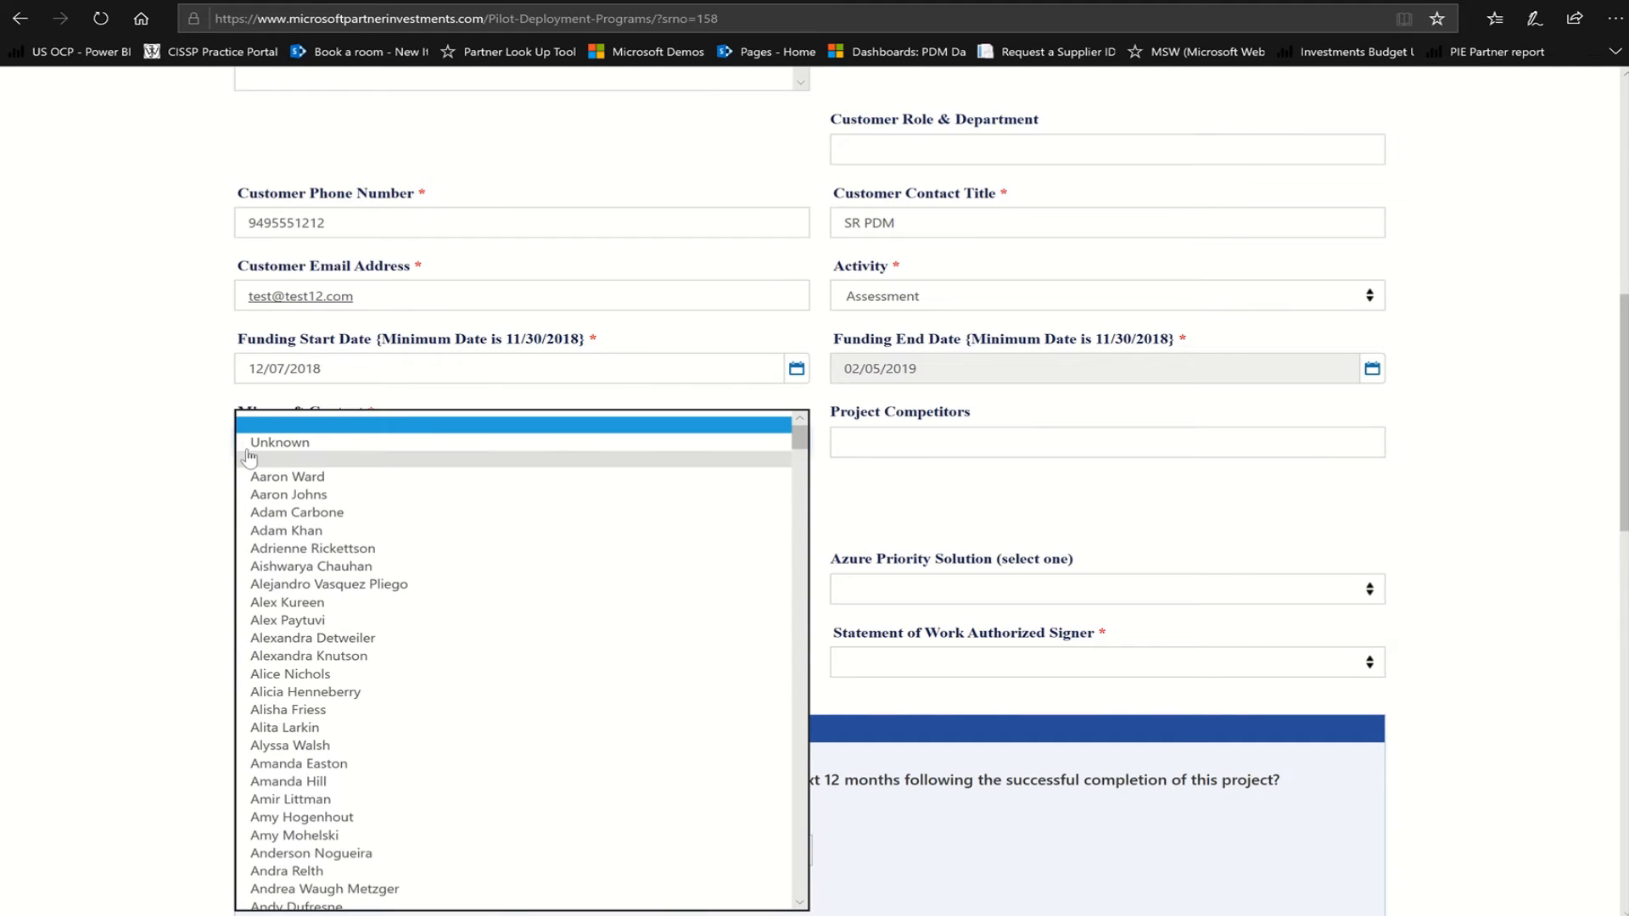
click(274, 445)
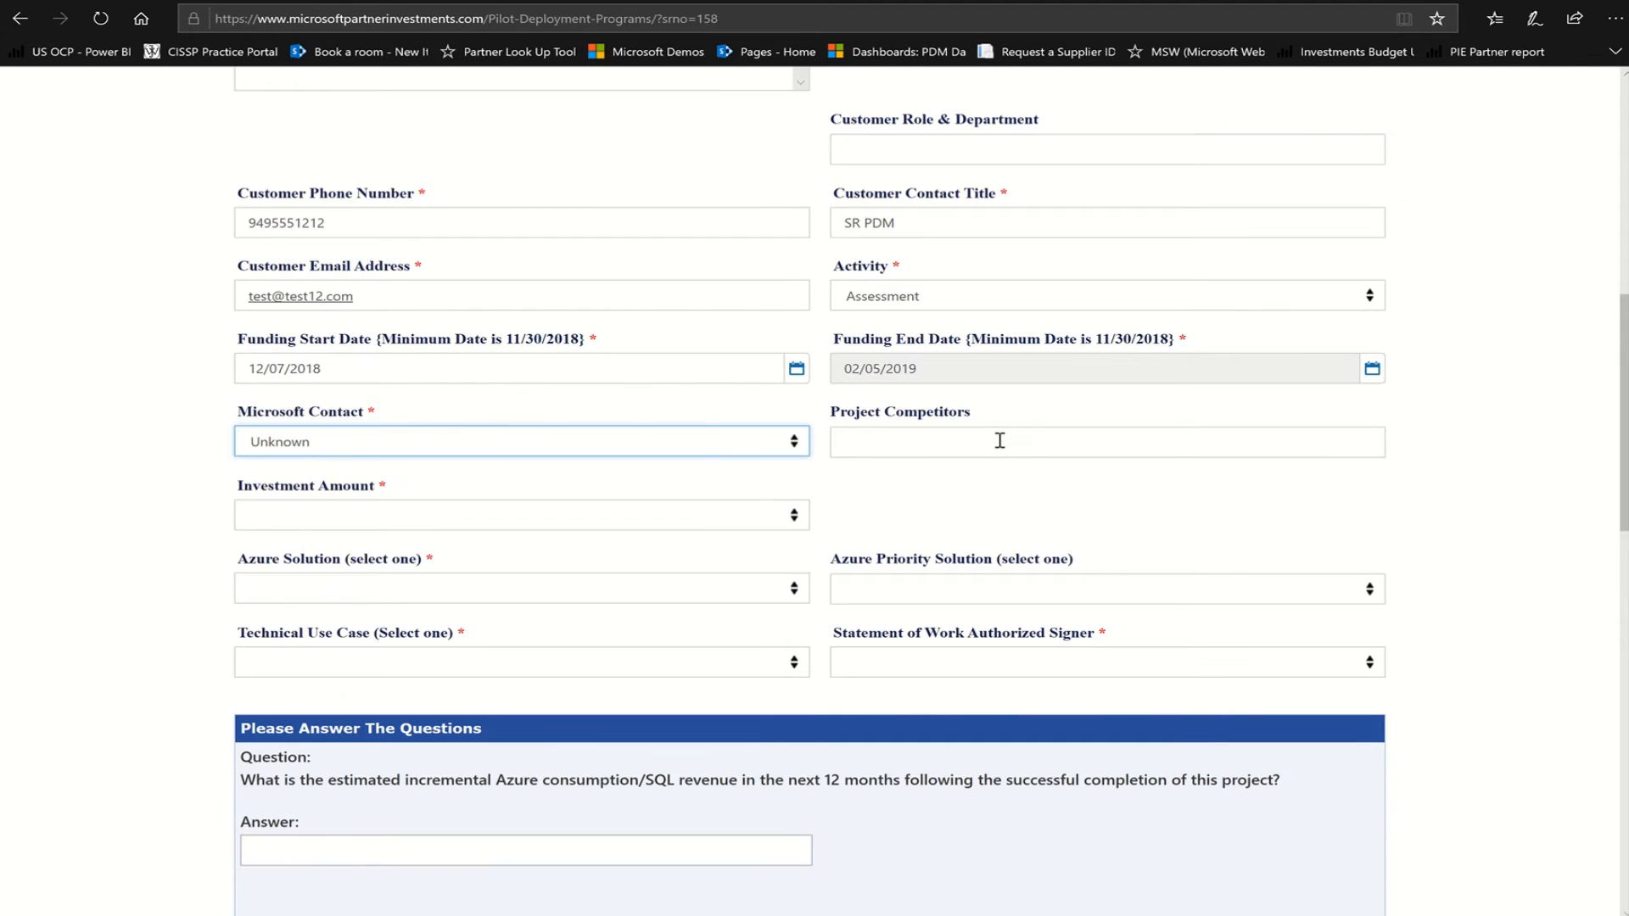
click(501, 515)
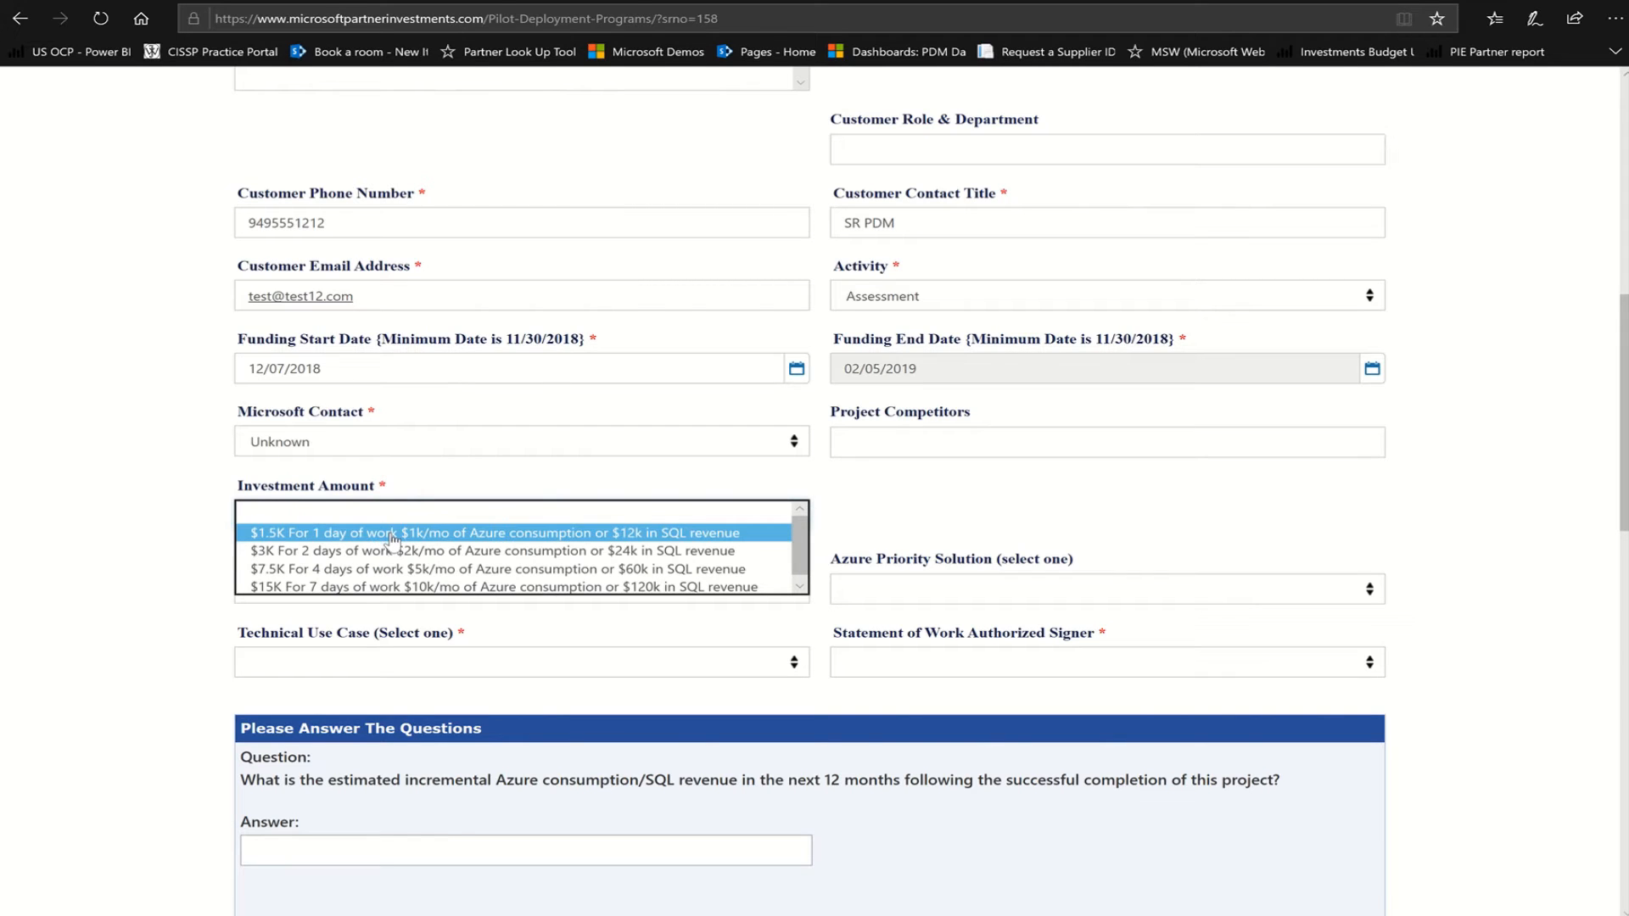
click(392, 534)
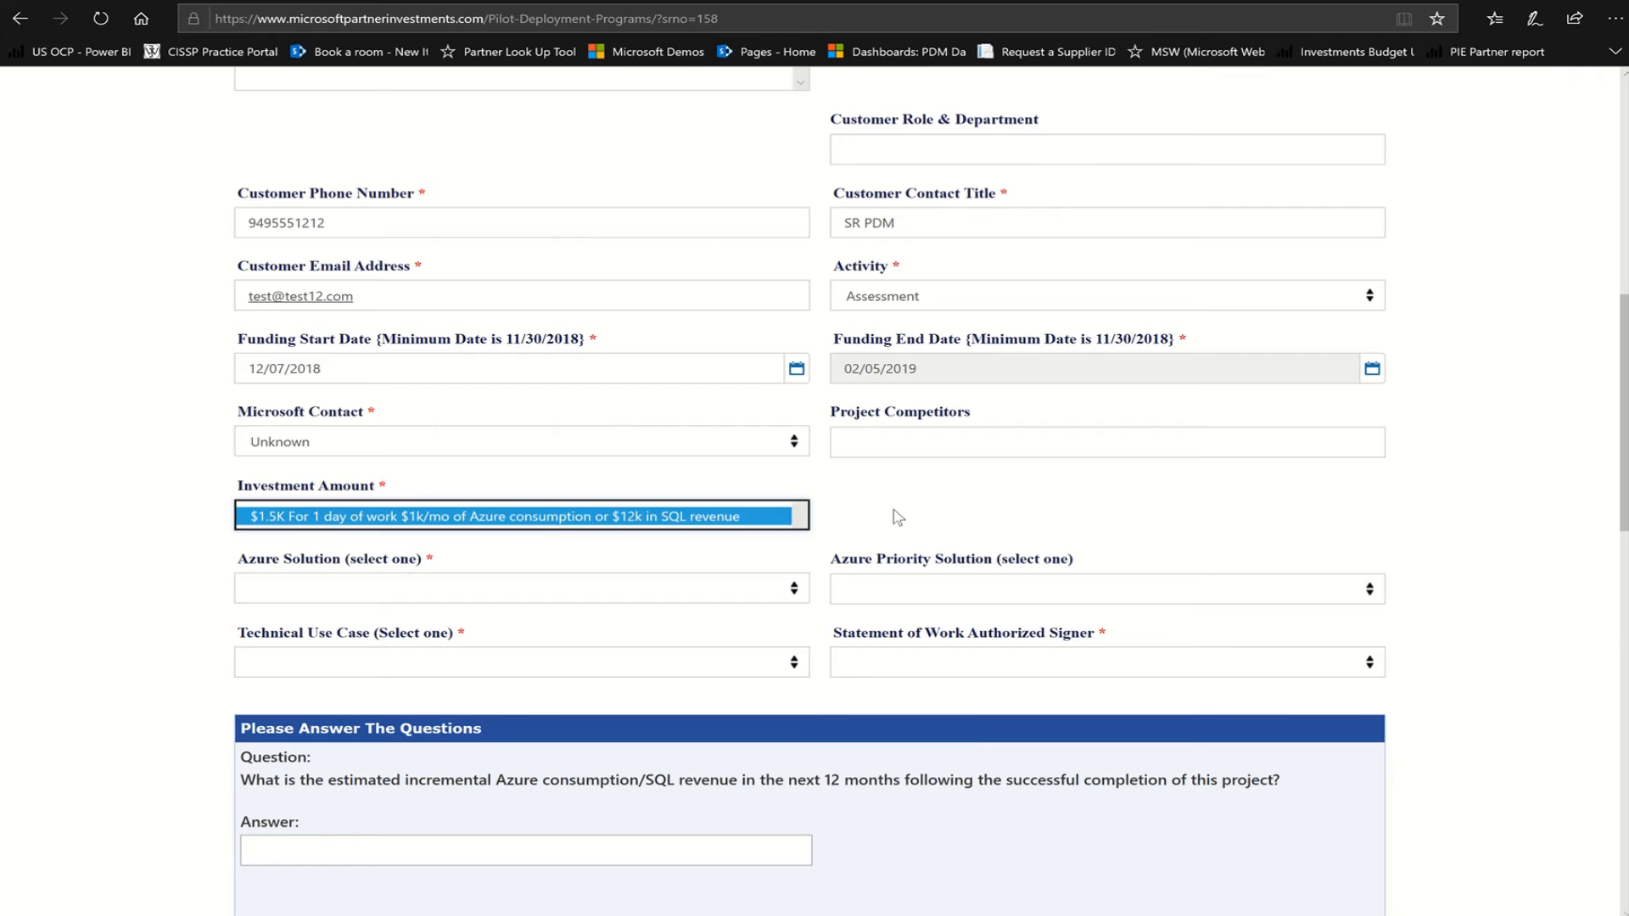
scroll(897, 518, down, 5)
scroll(814, 543, up, 3)
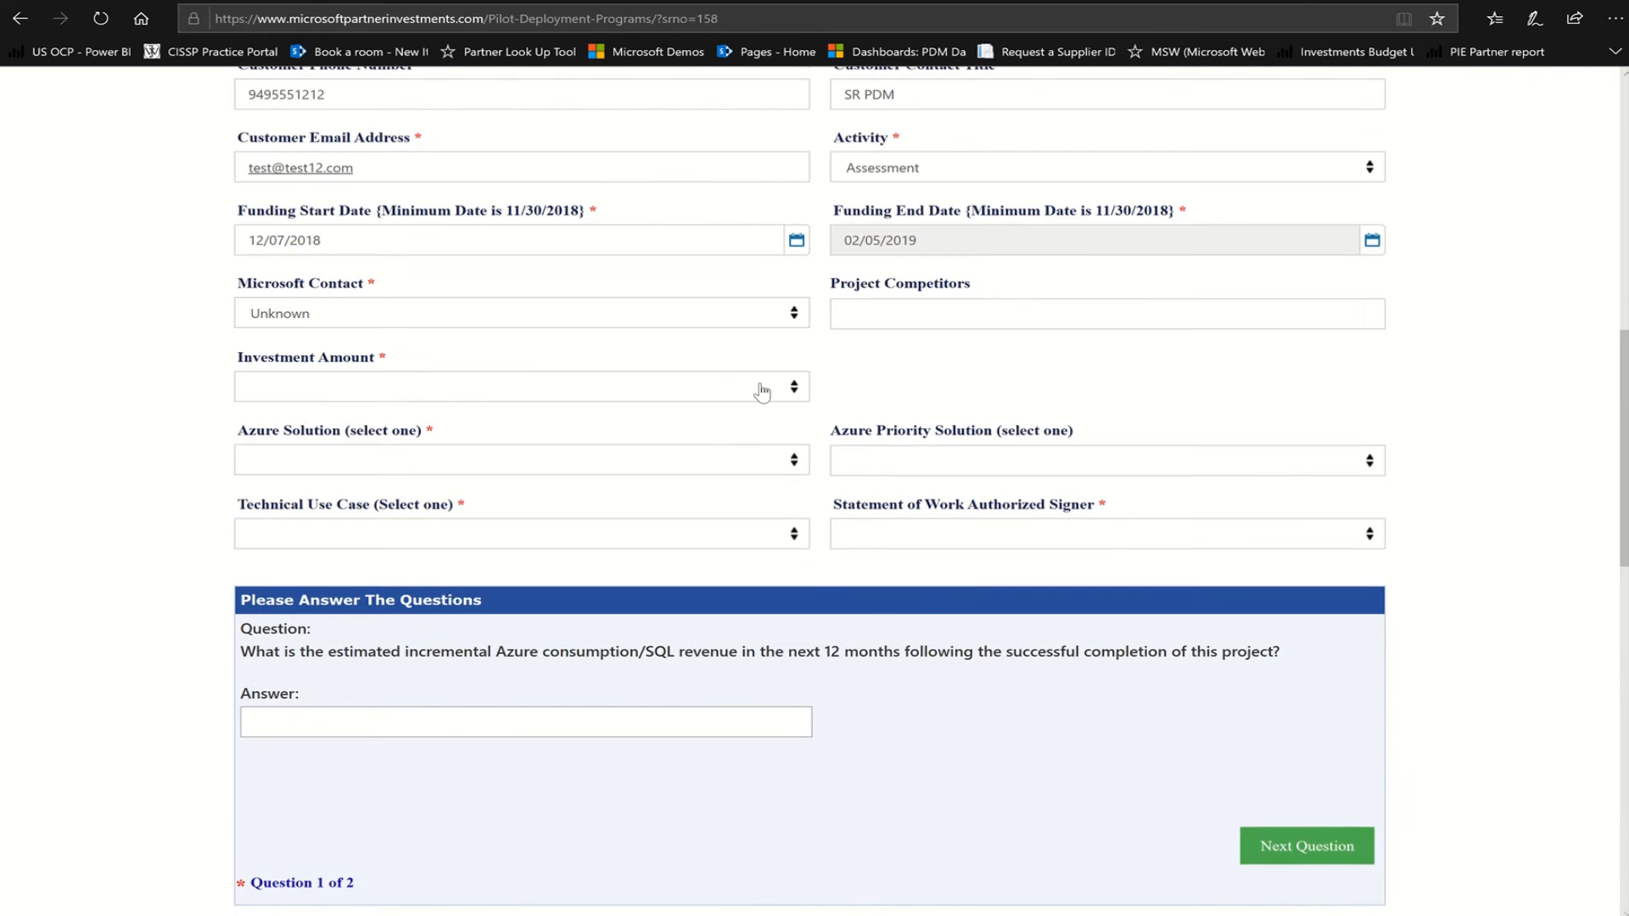
click(790, 392)
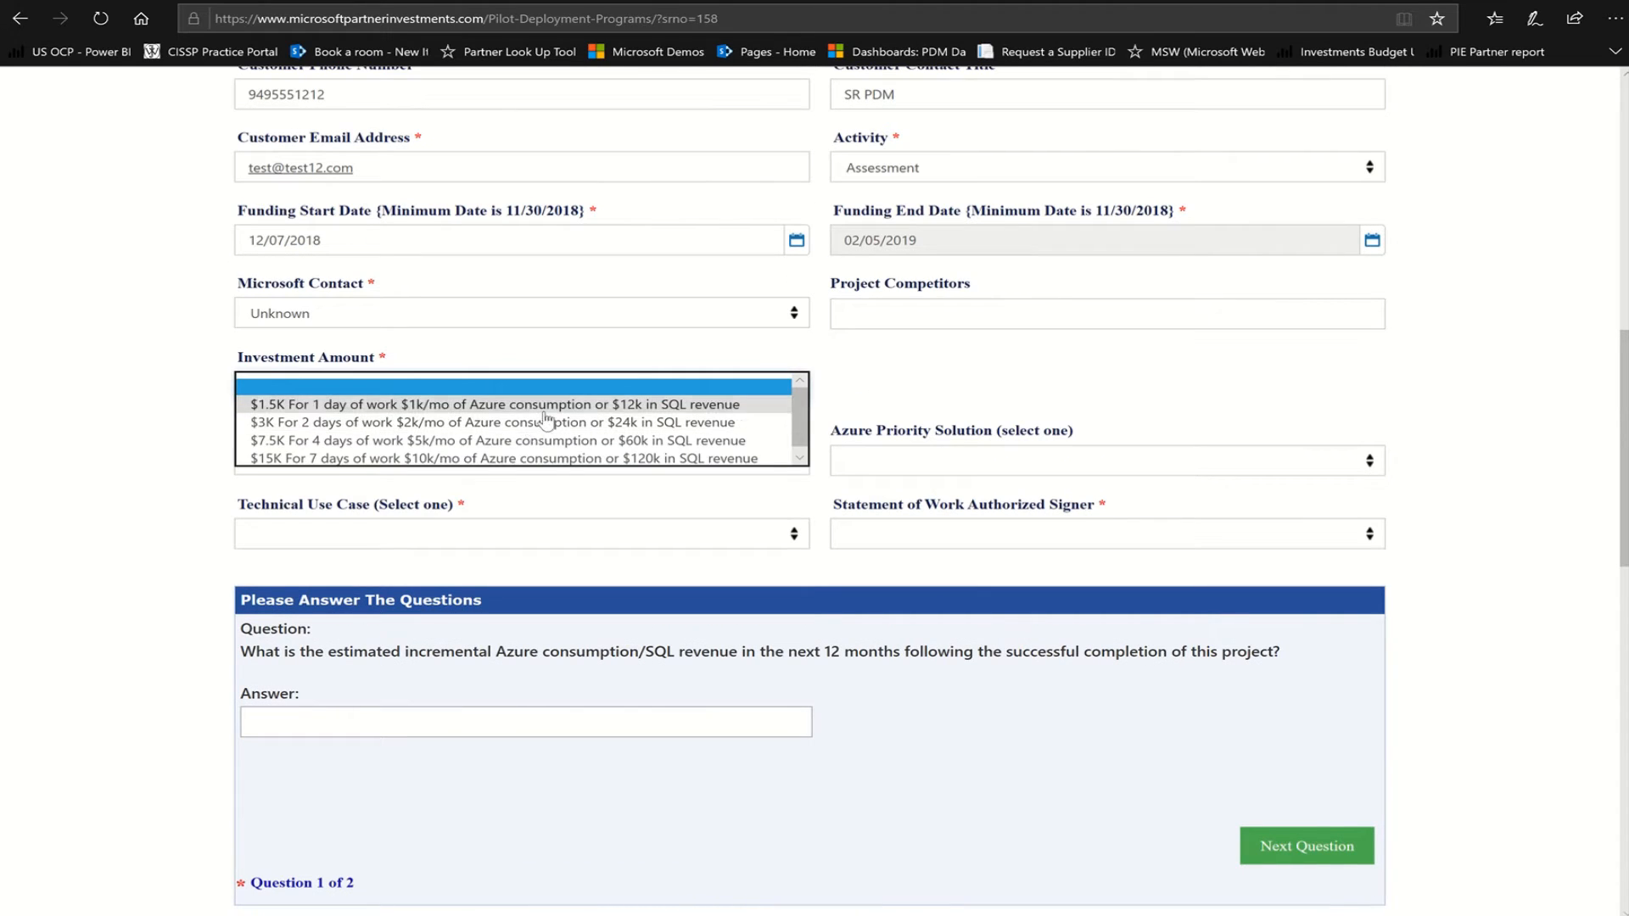
click(420, 406)
Choose Application Portfolio, Business Continuity/Disaster Recovery/Storage priority and use case, and the SOW signer
click(407, 460)
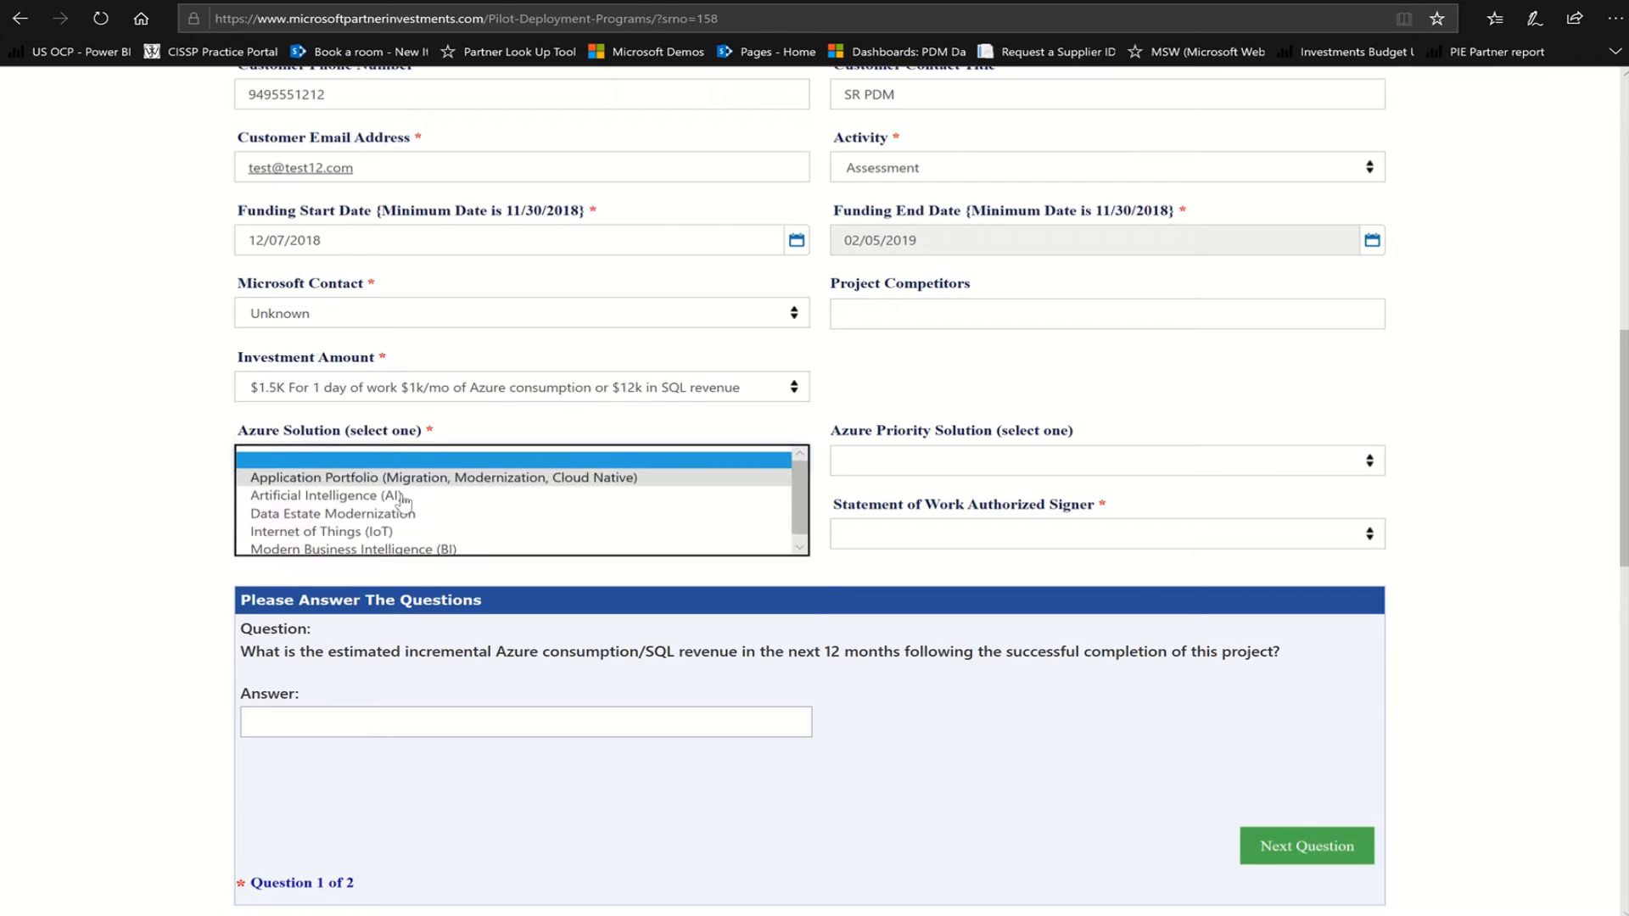
click(442, 478)
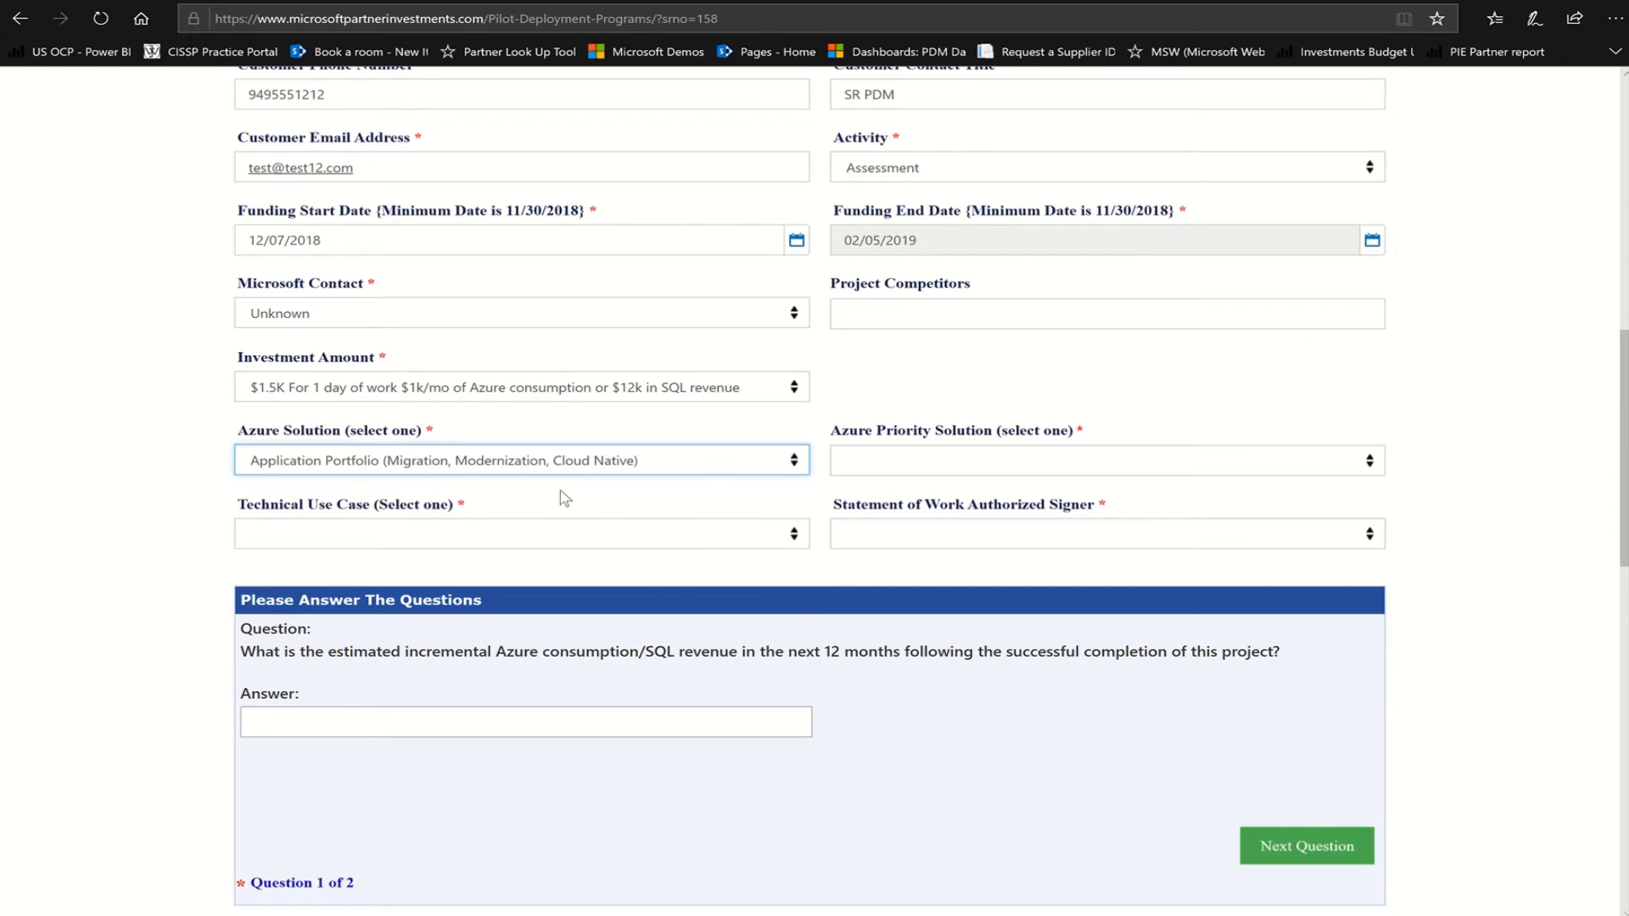
click(1364, 464)
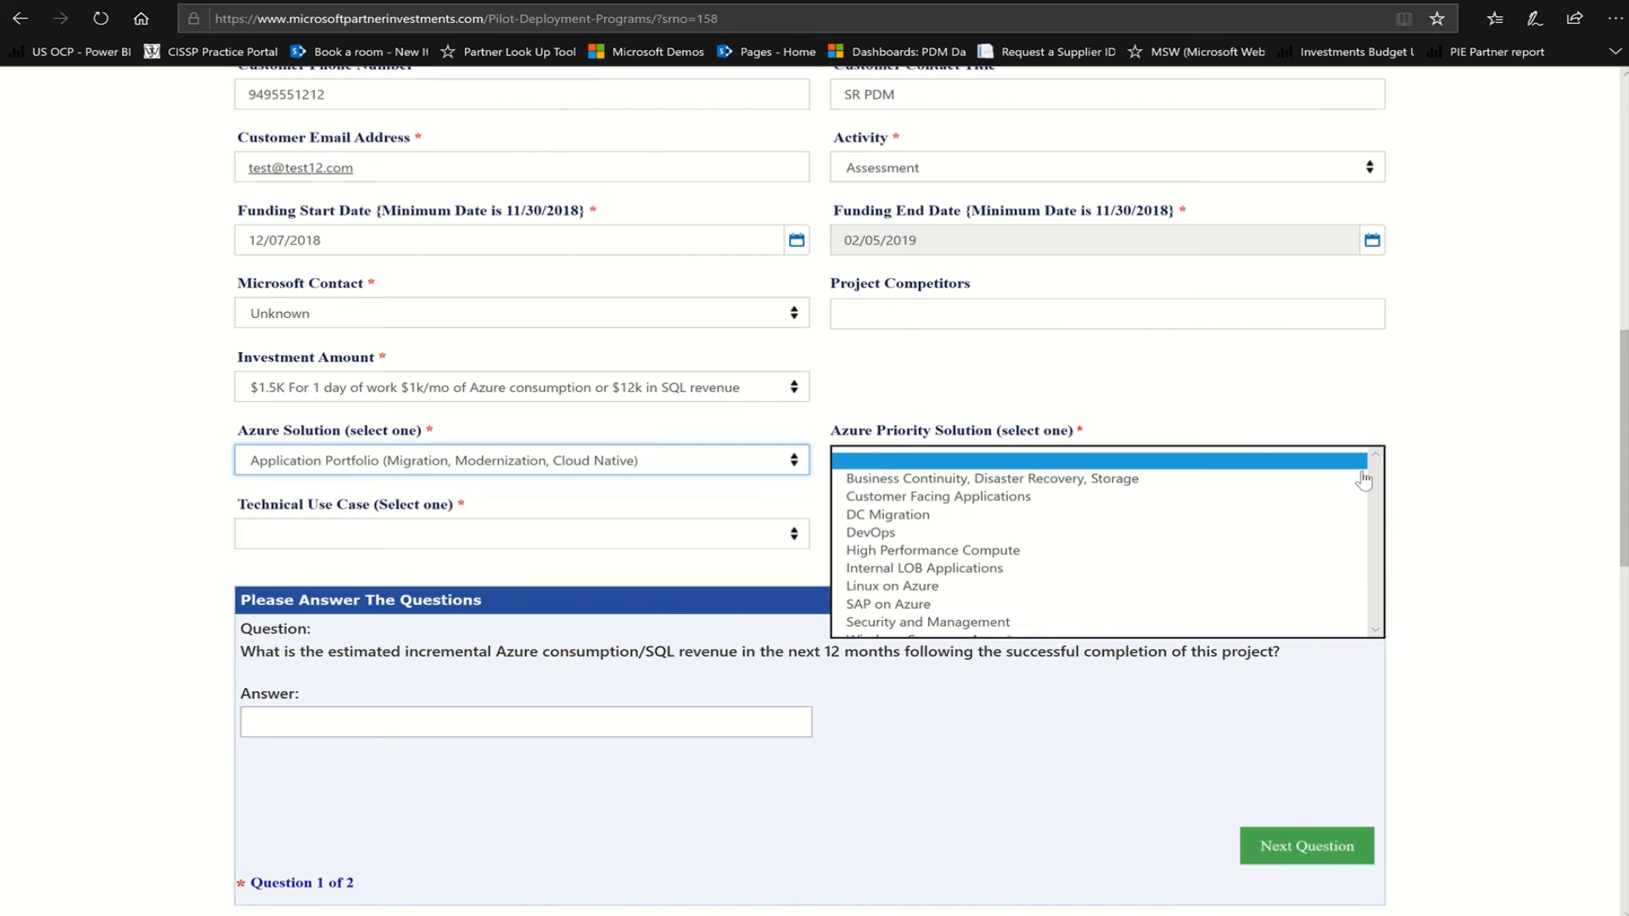
click(1042, 480)
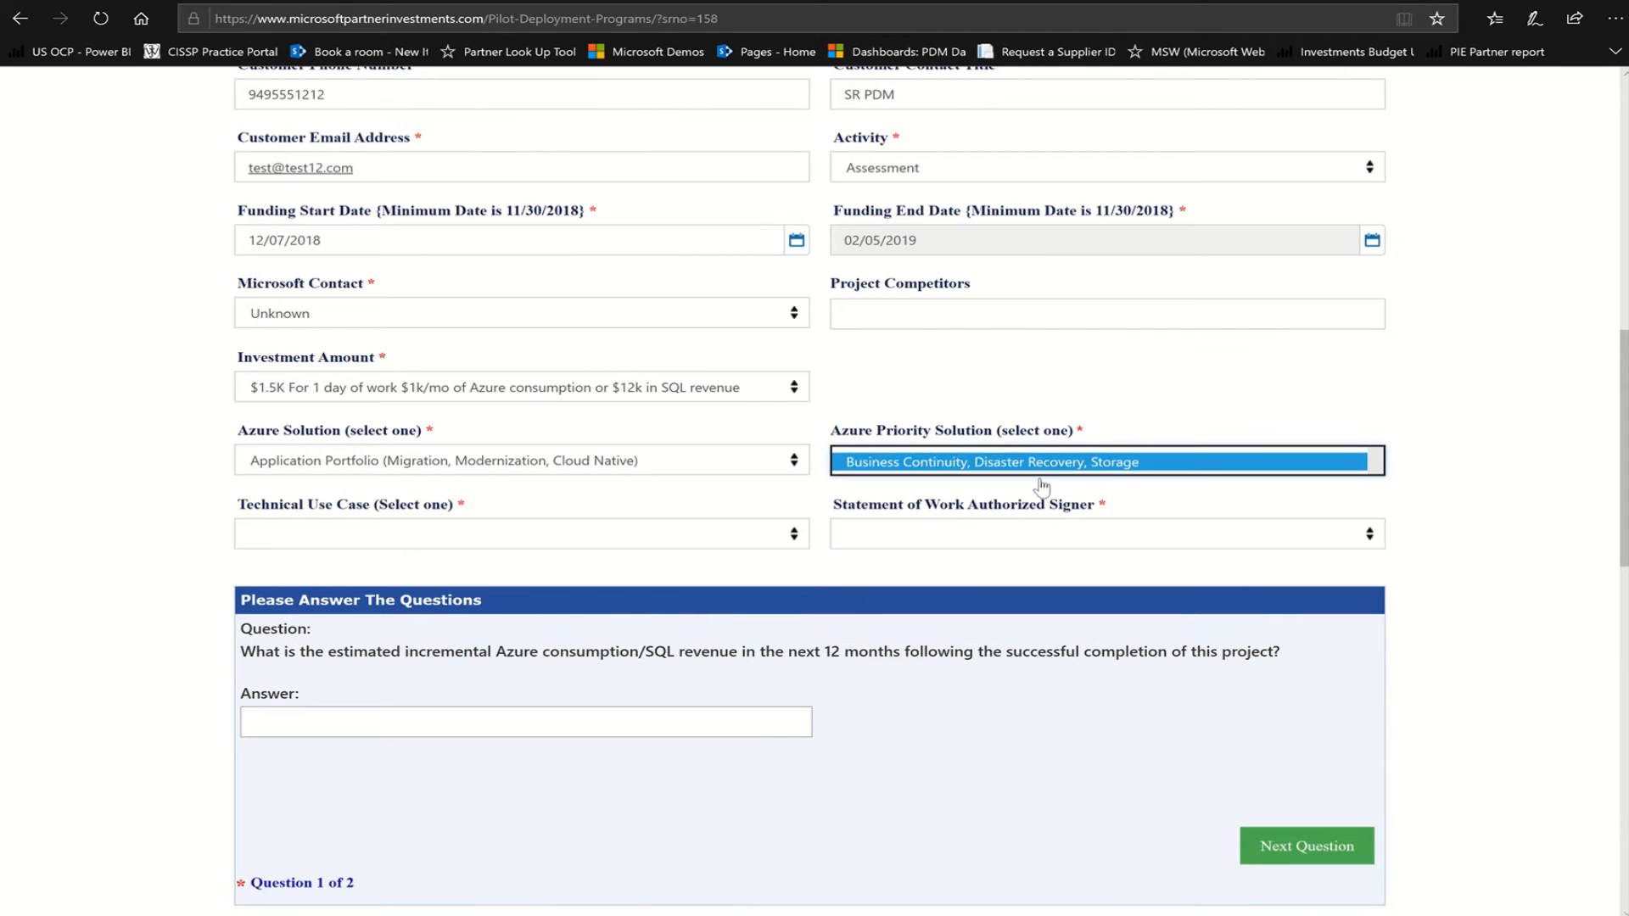
click(795, 541)
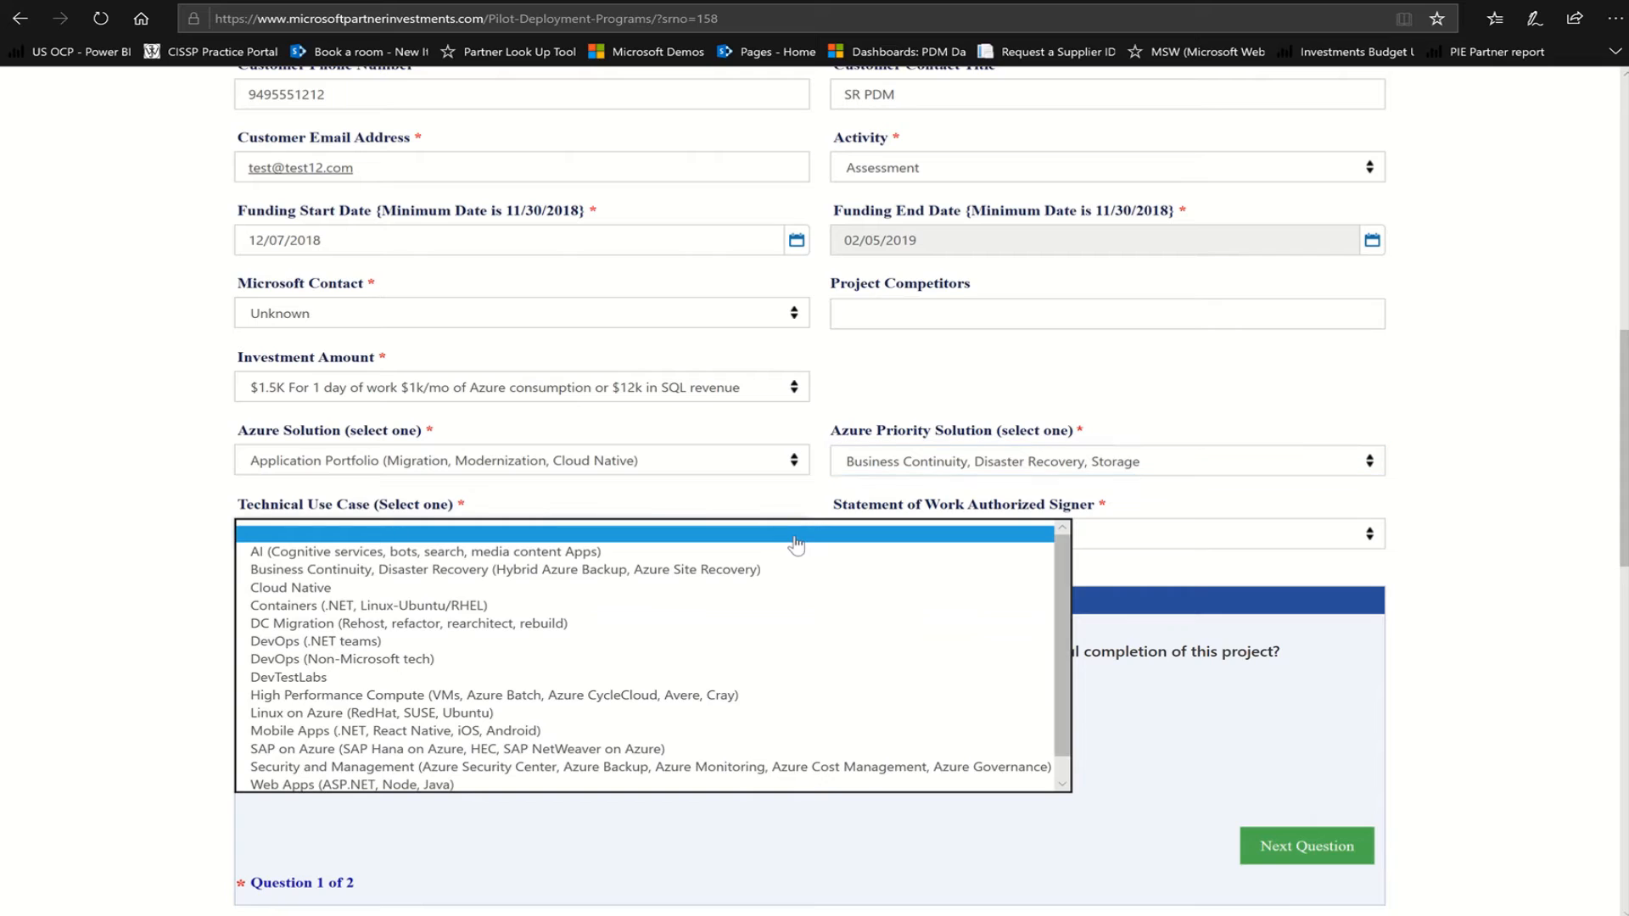
click(697, 580)
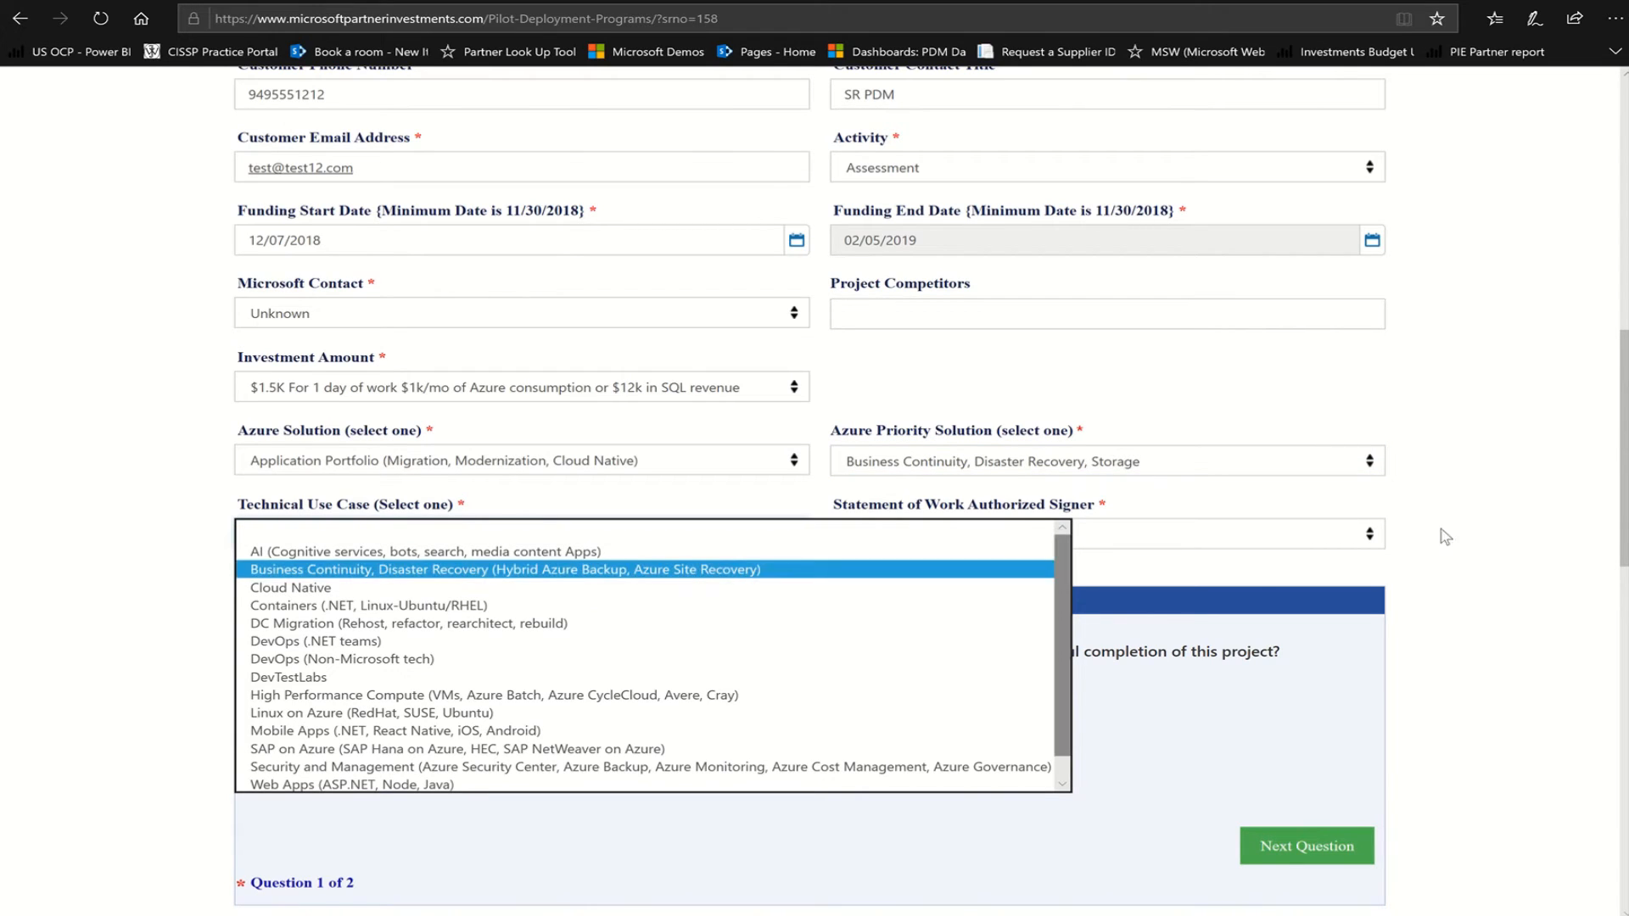
click(669, 570)
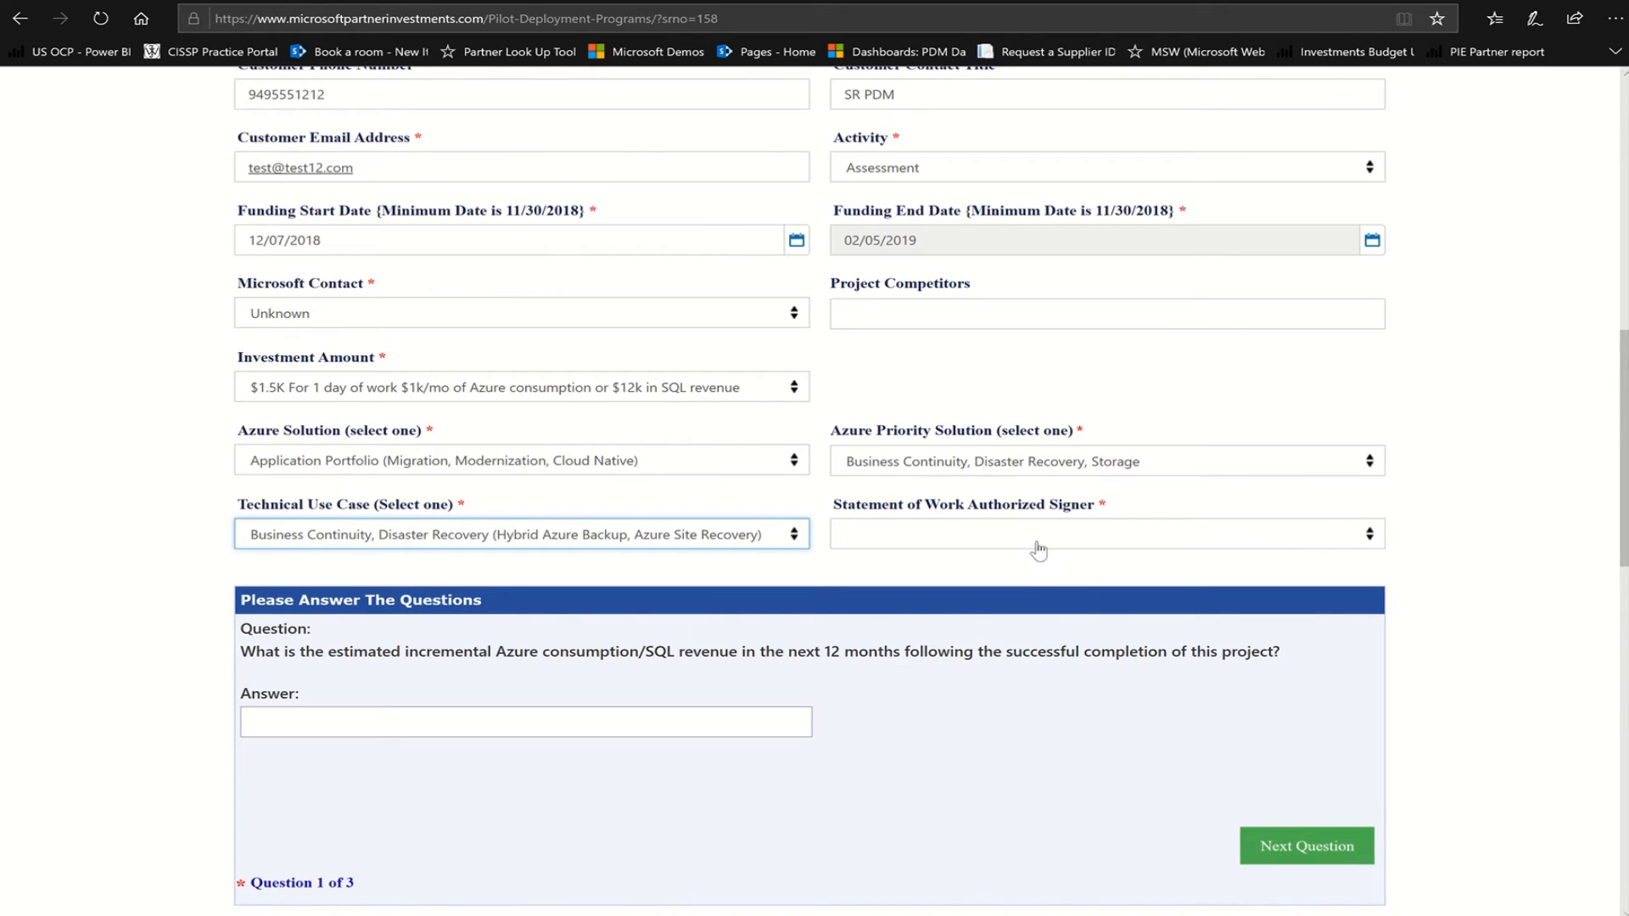
click(1371, 533)
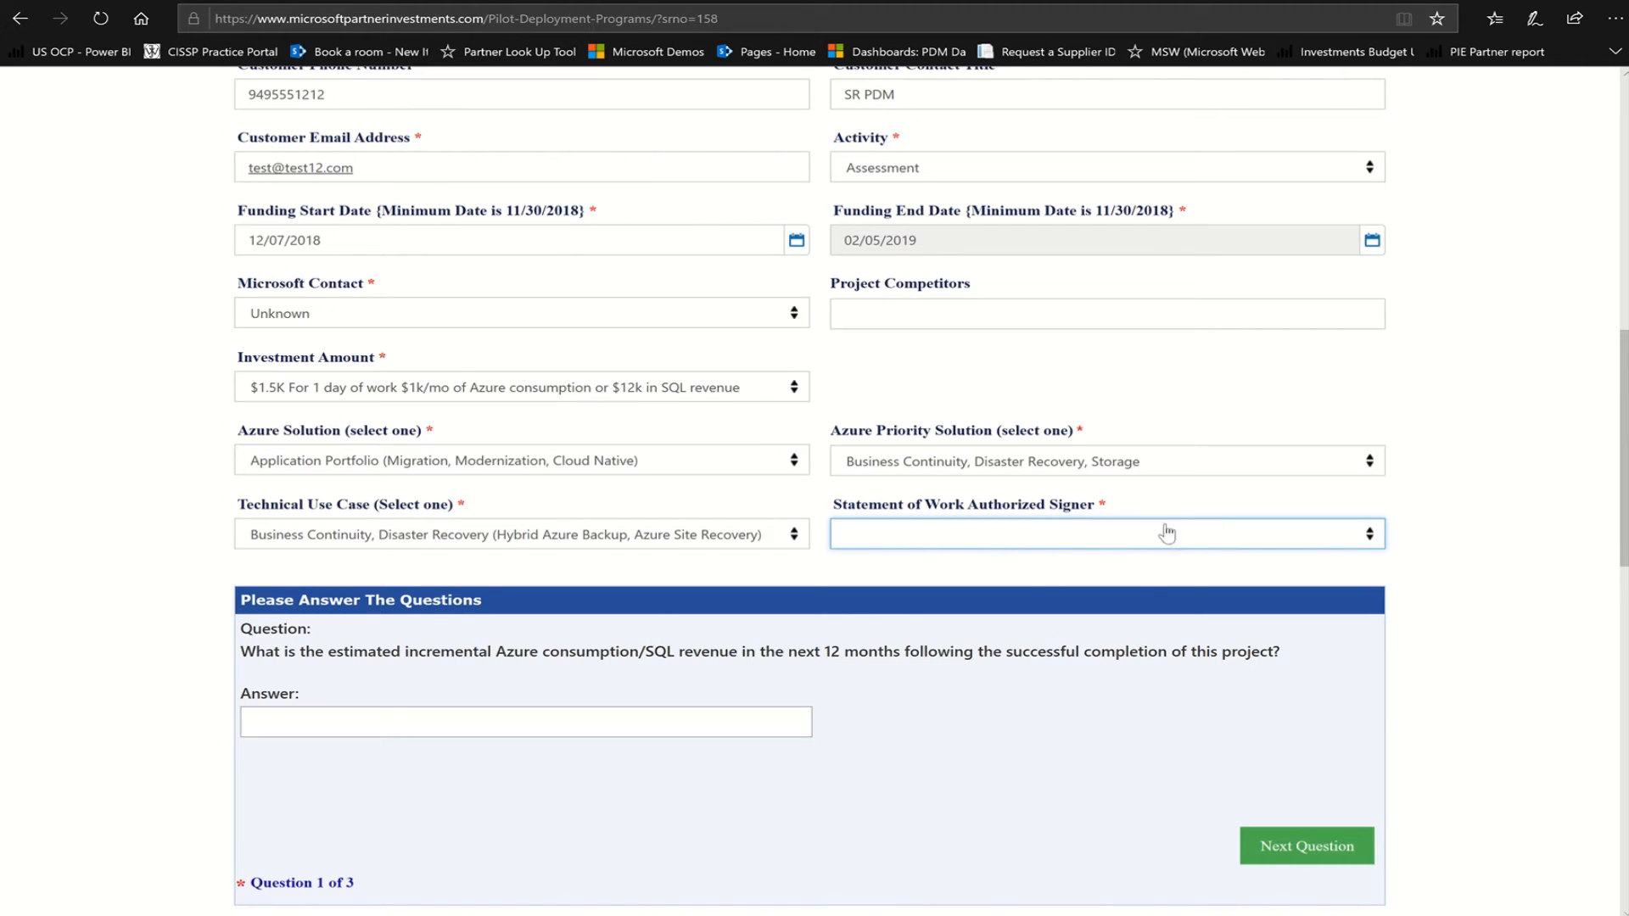
click(1367, 539)
Answer the qualifying questions with CSP licensing and a 12/07/2018 consumption start date
mouse_move(688, 13)
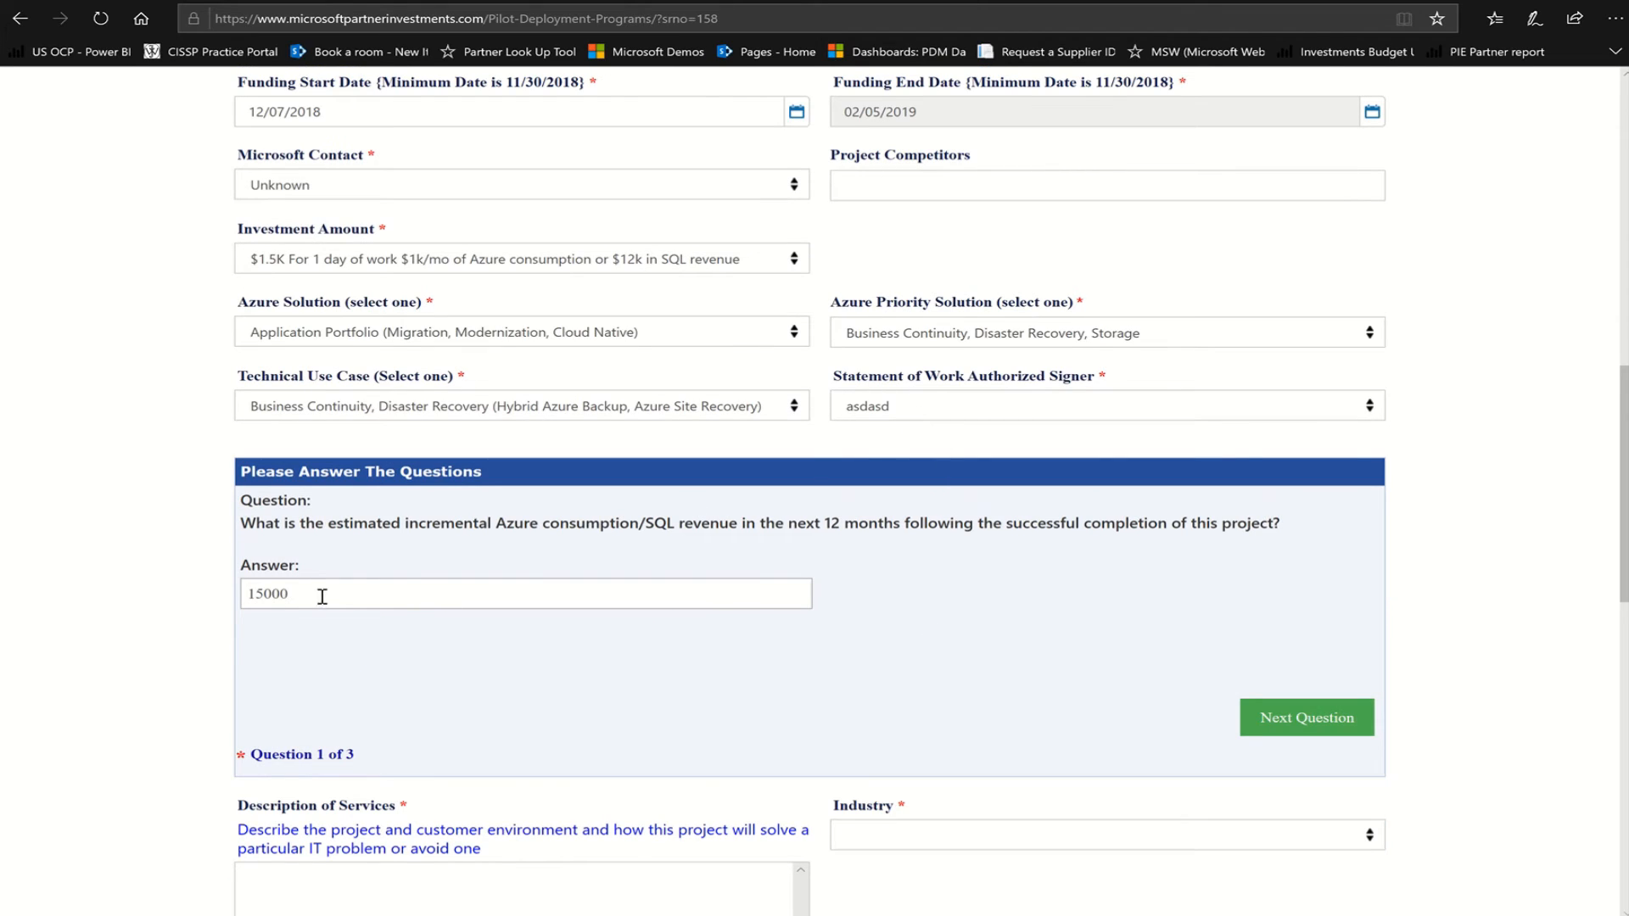
click(1293, 728)
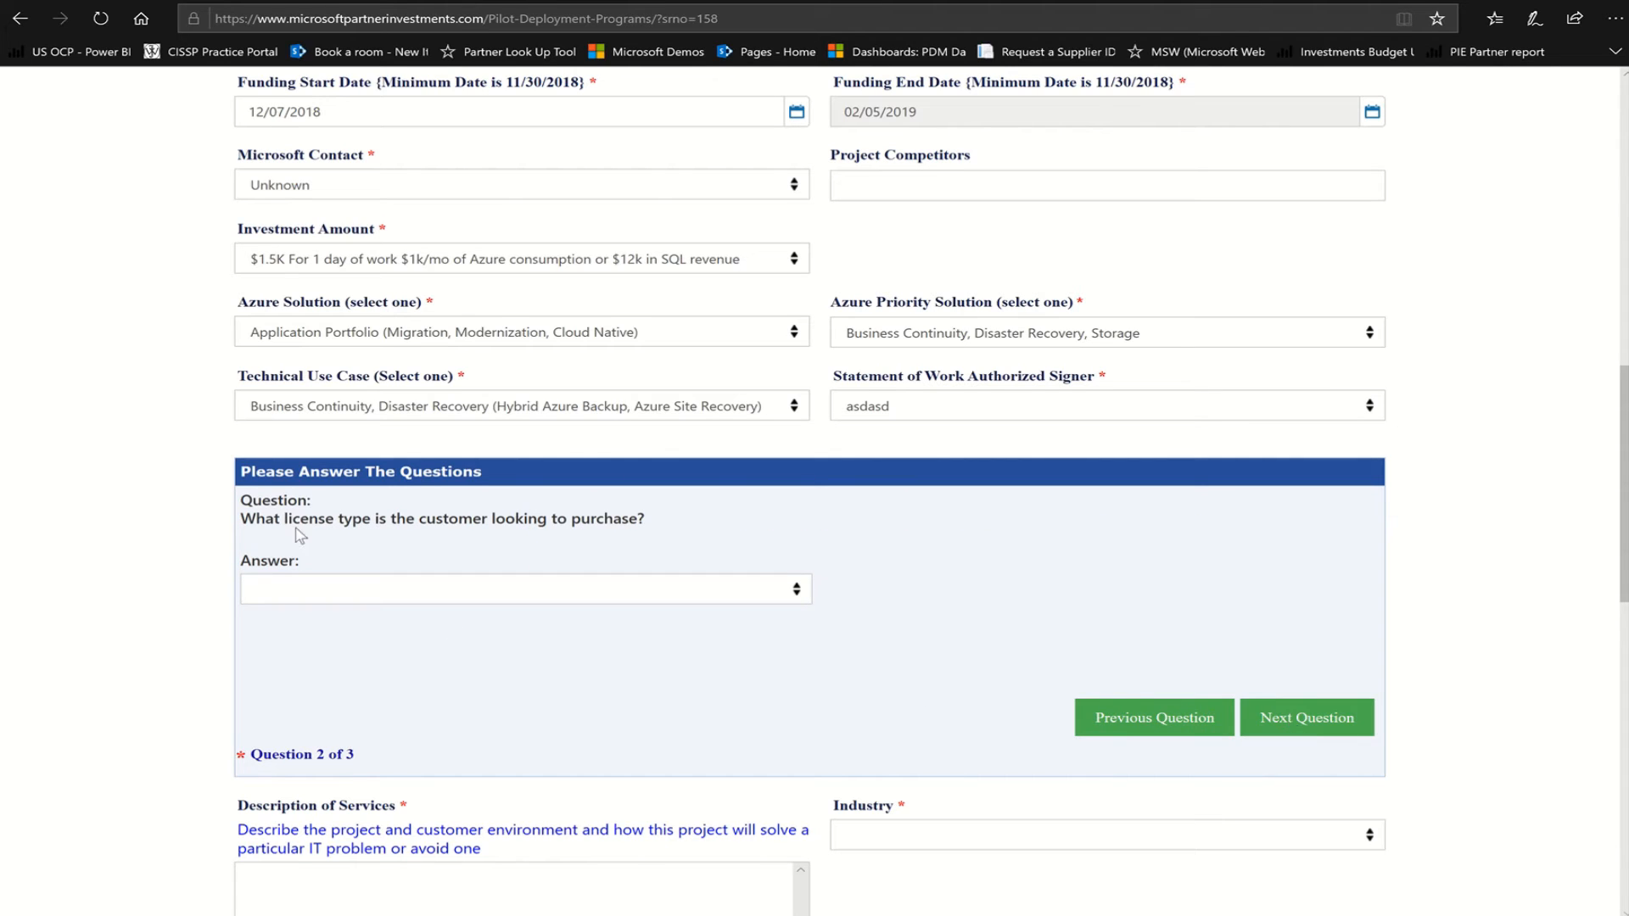
click(792, 593)
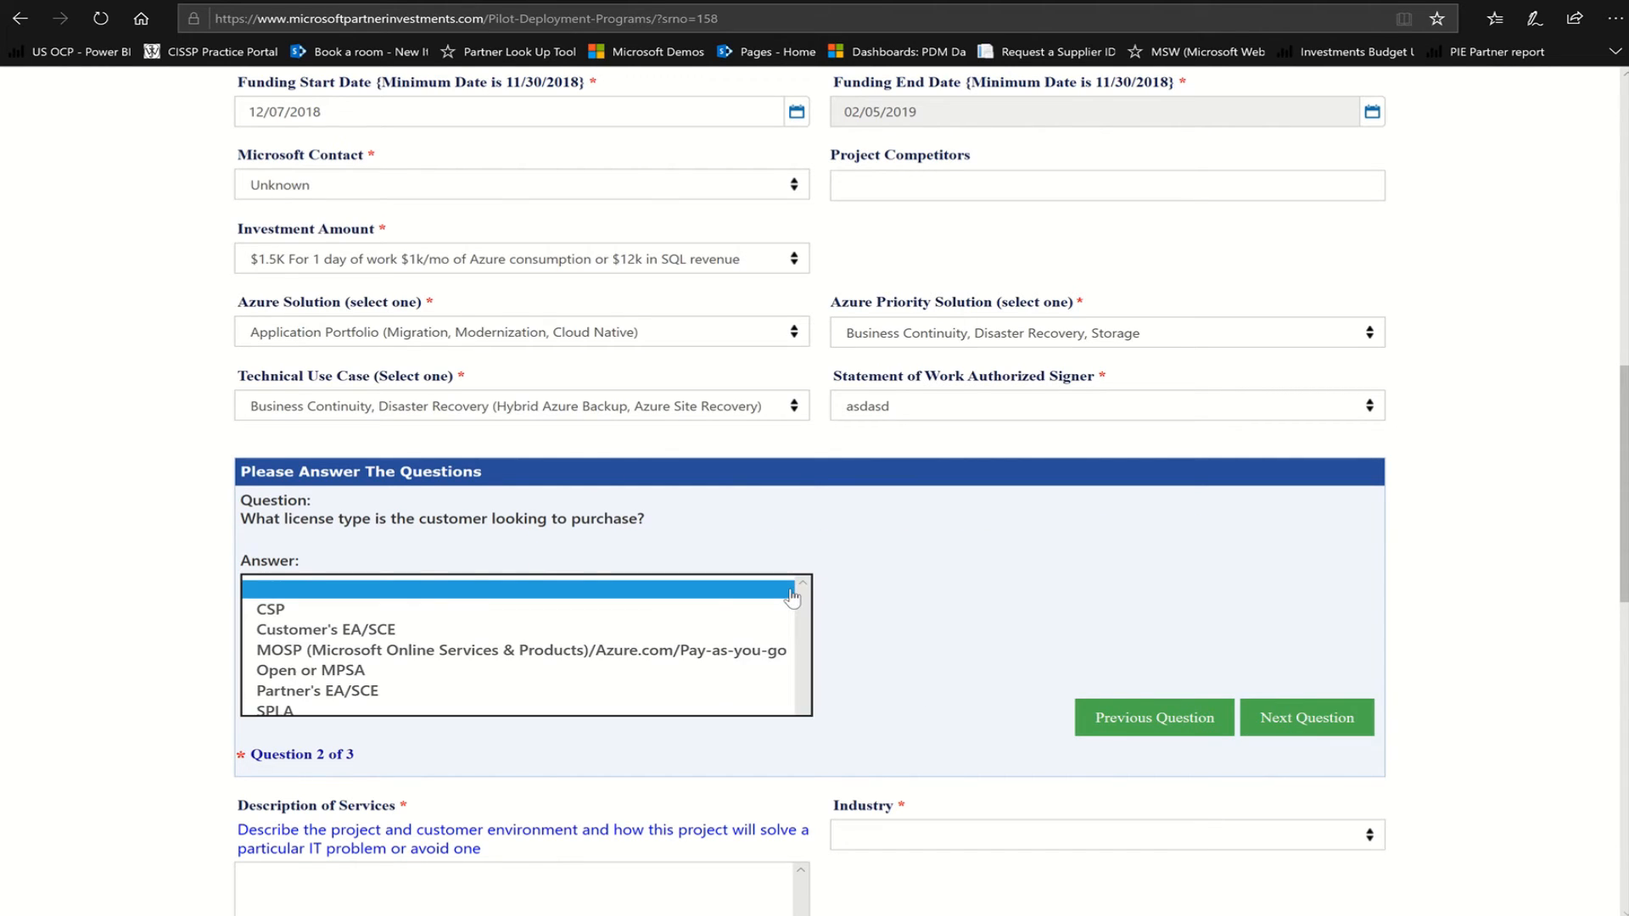
click(715, 609)
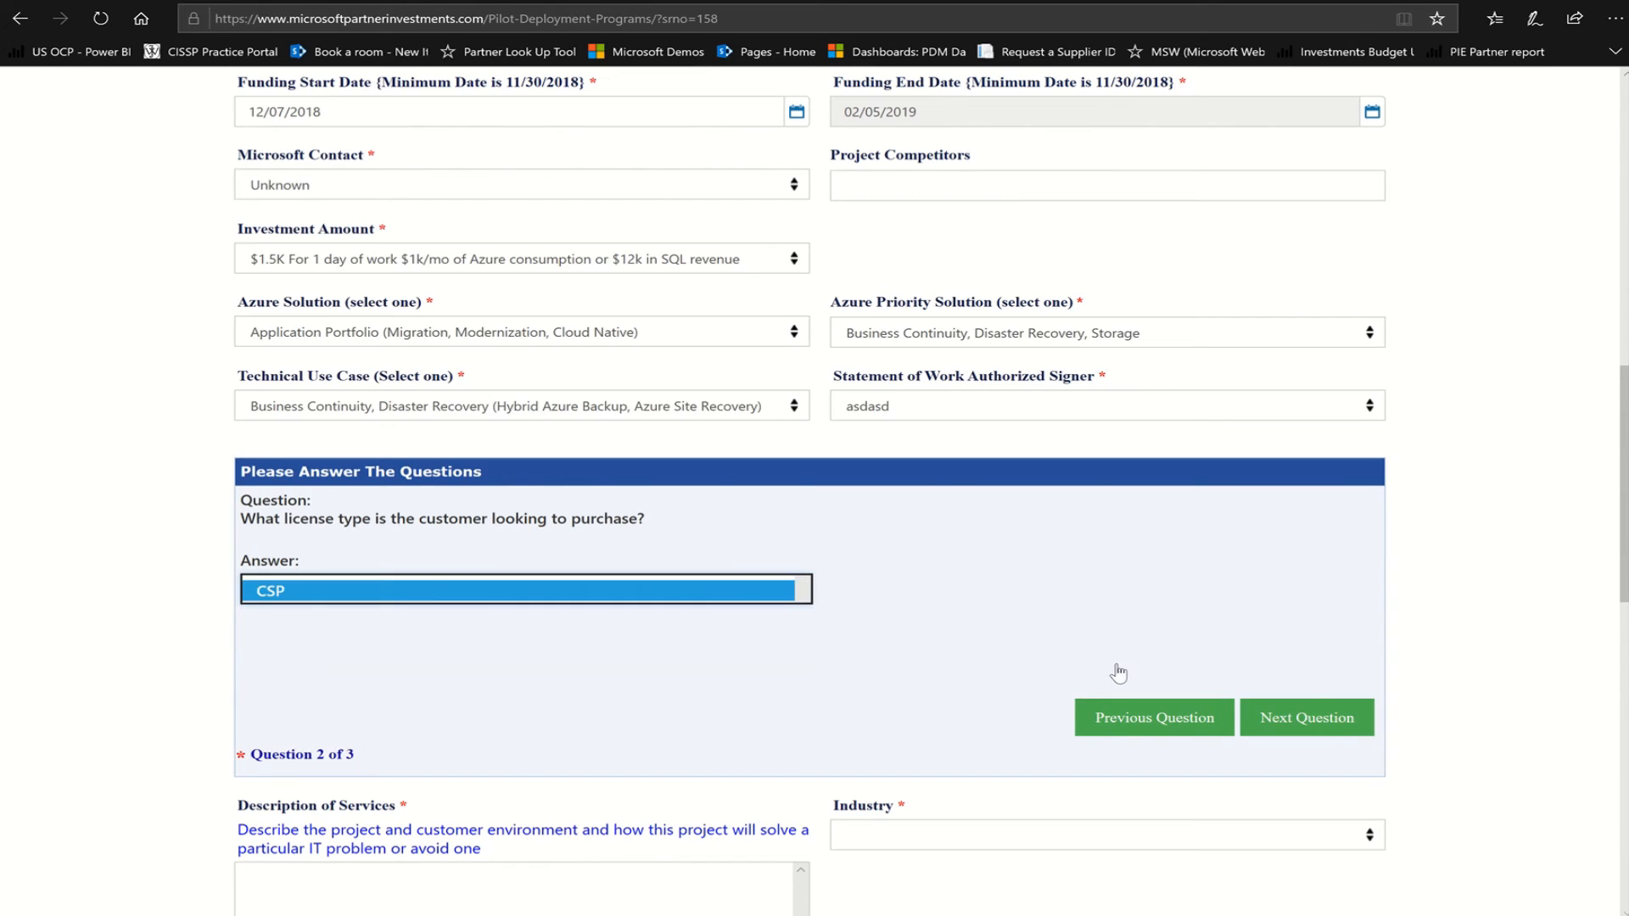
click(1324, 736)
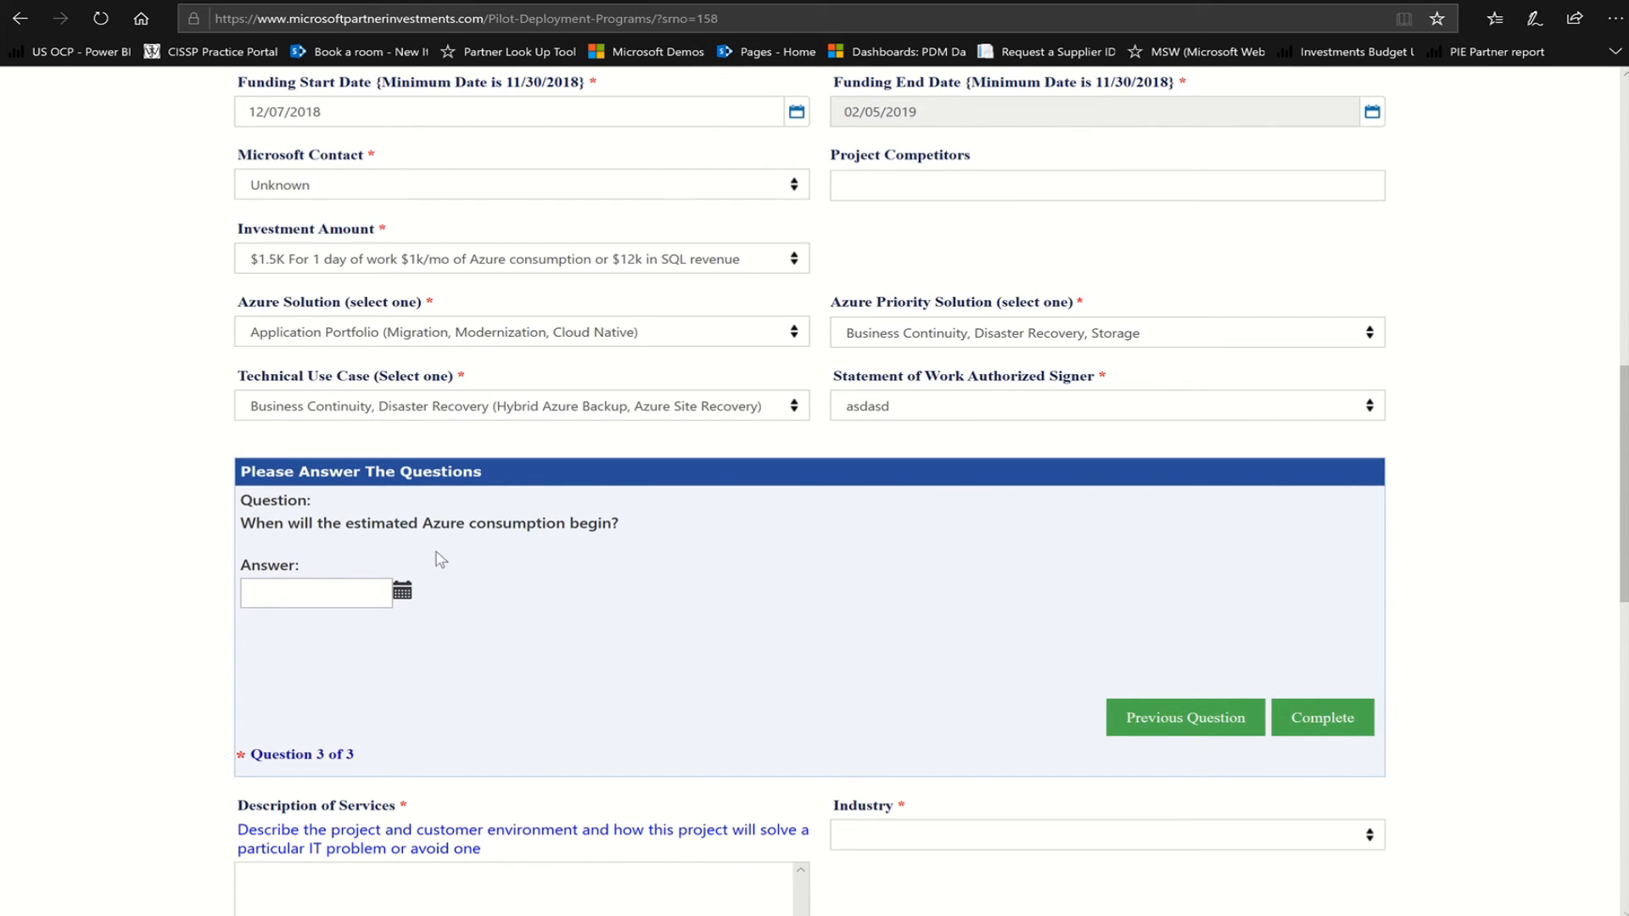
click(402, 592)
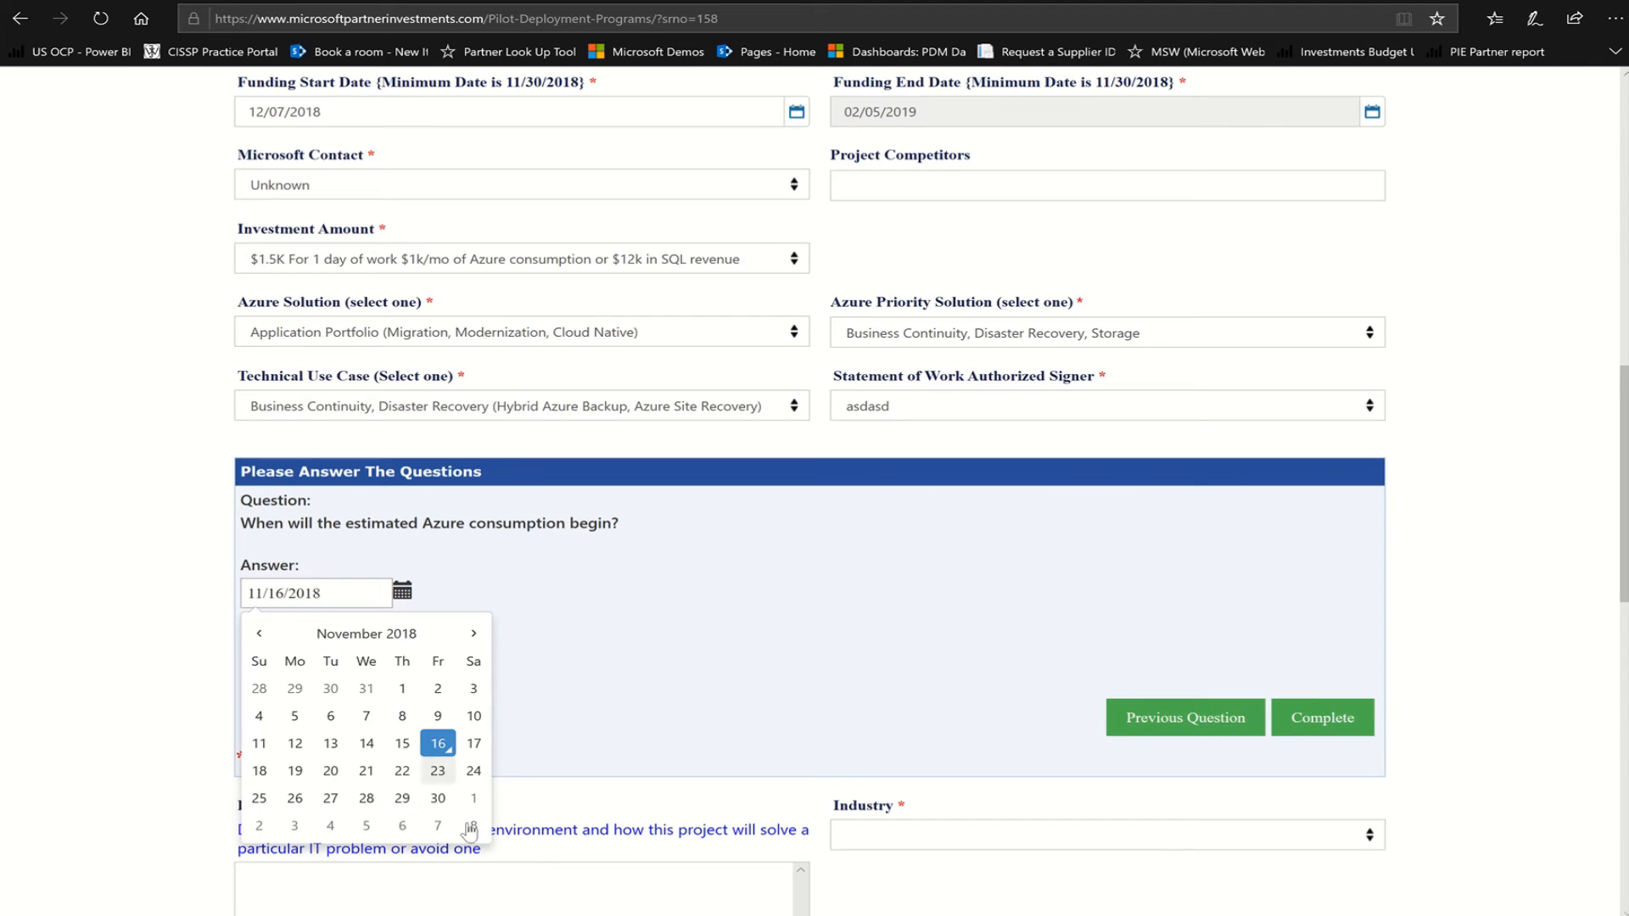
click(442, 816)
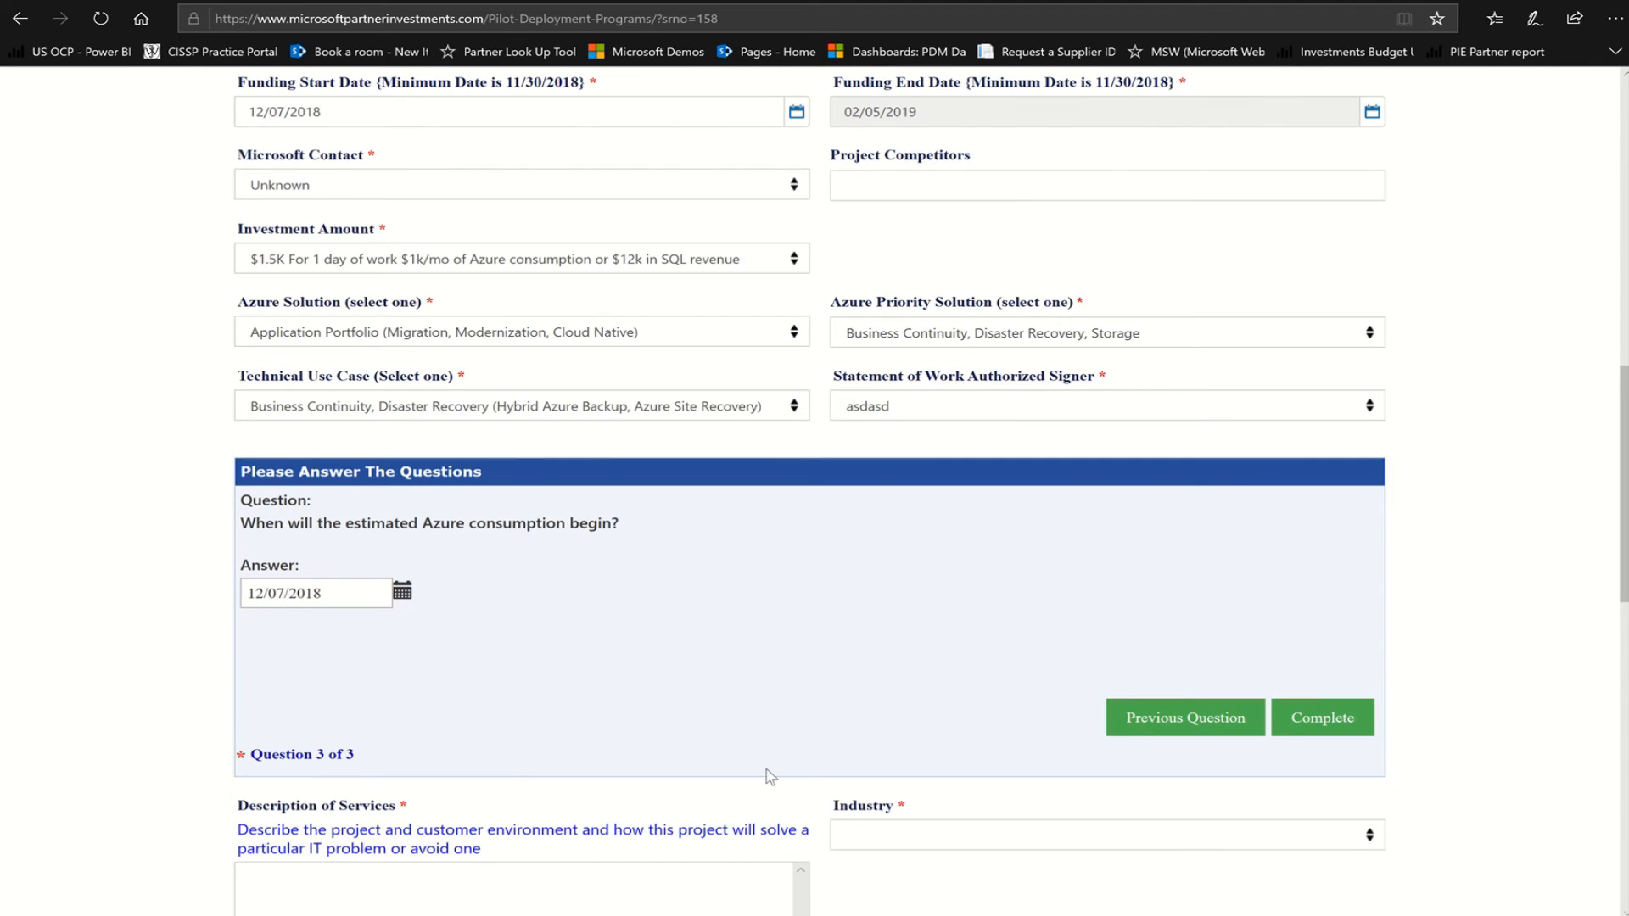
click(1333, 727)
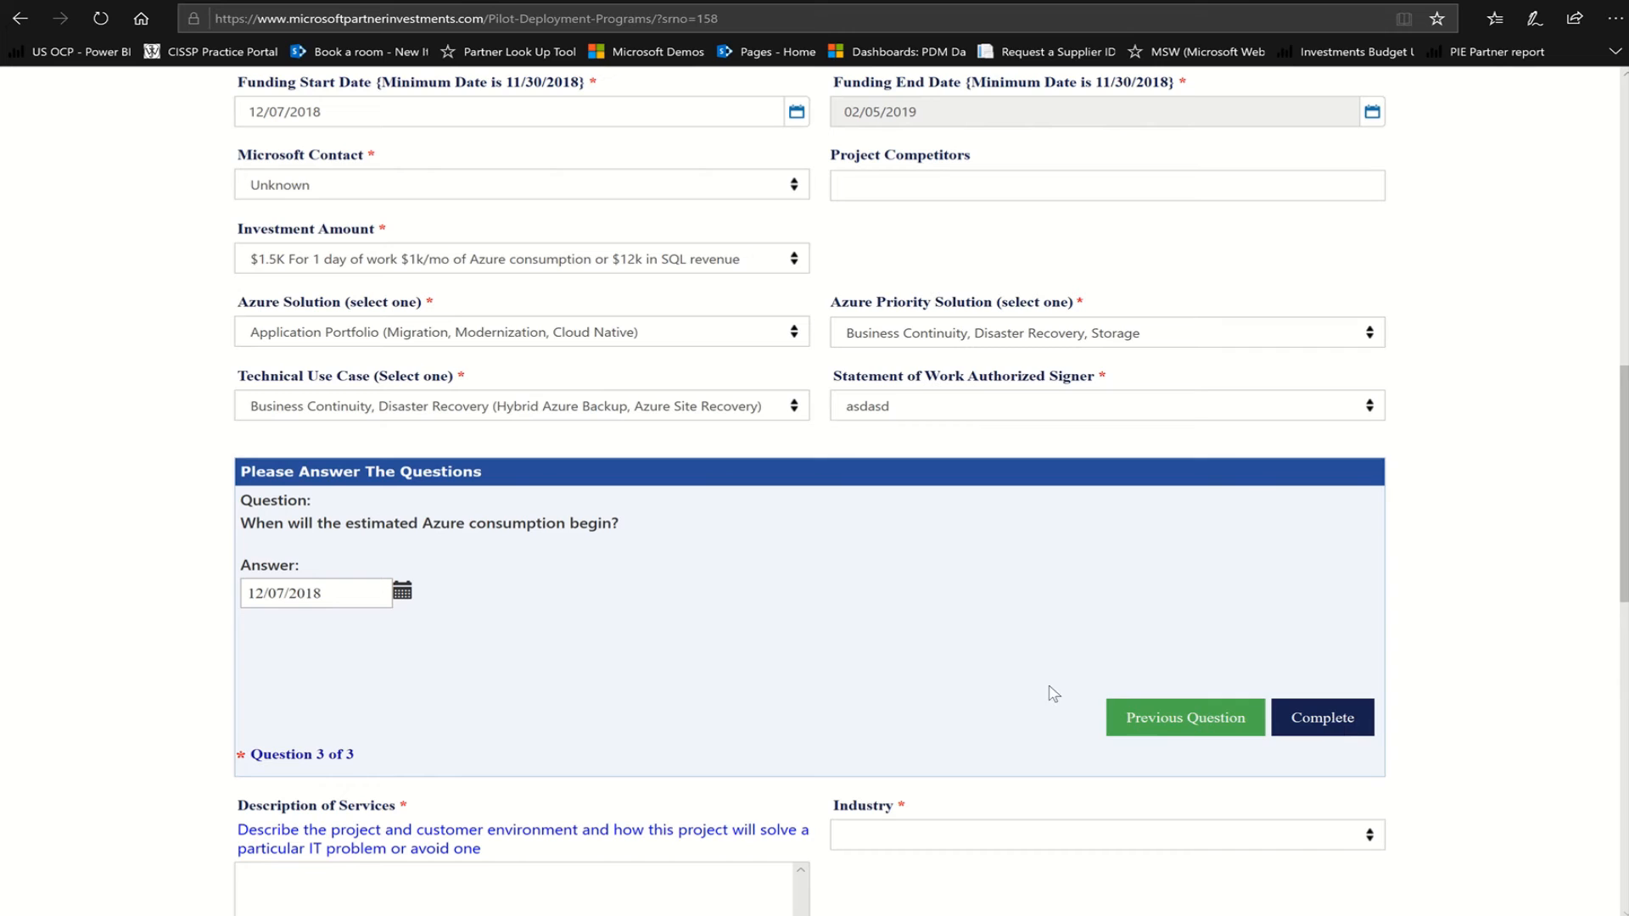
Describe the services as 'Azure Assessment for Lift an…', with industry Financial Services and campaign None
scroll(1447, 756, down, 5)
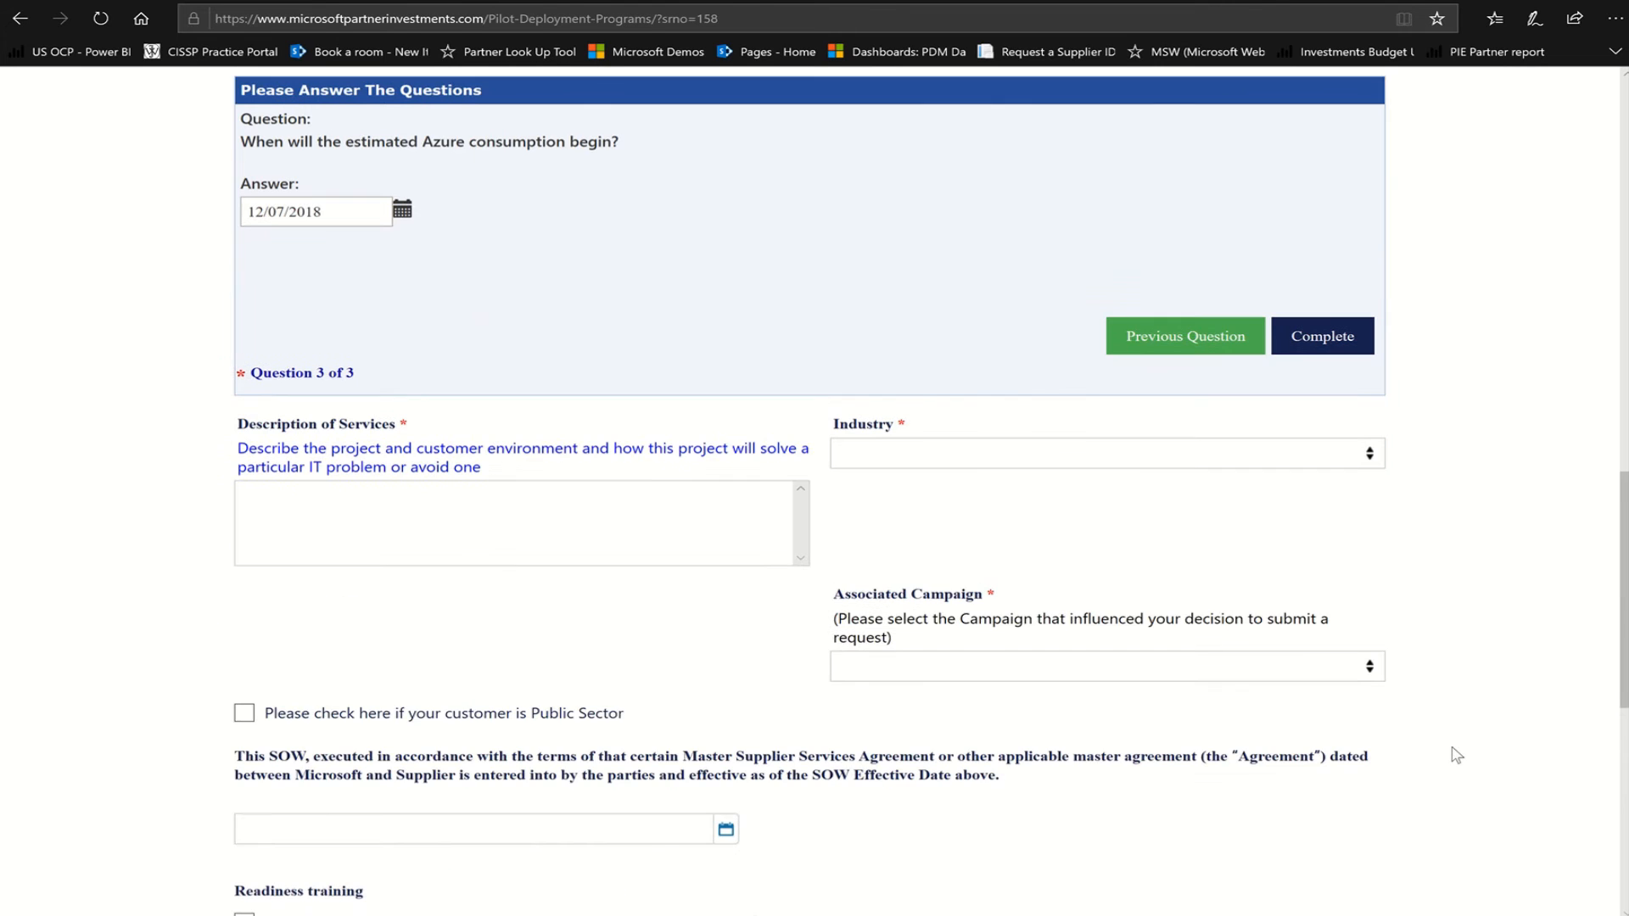
click(315, 488)
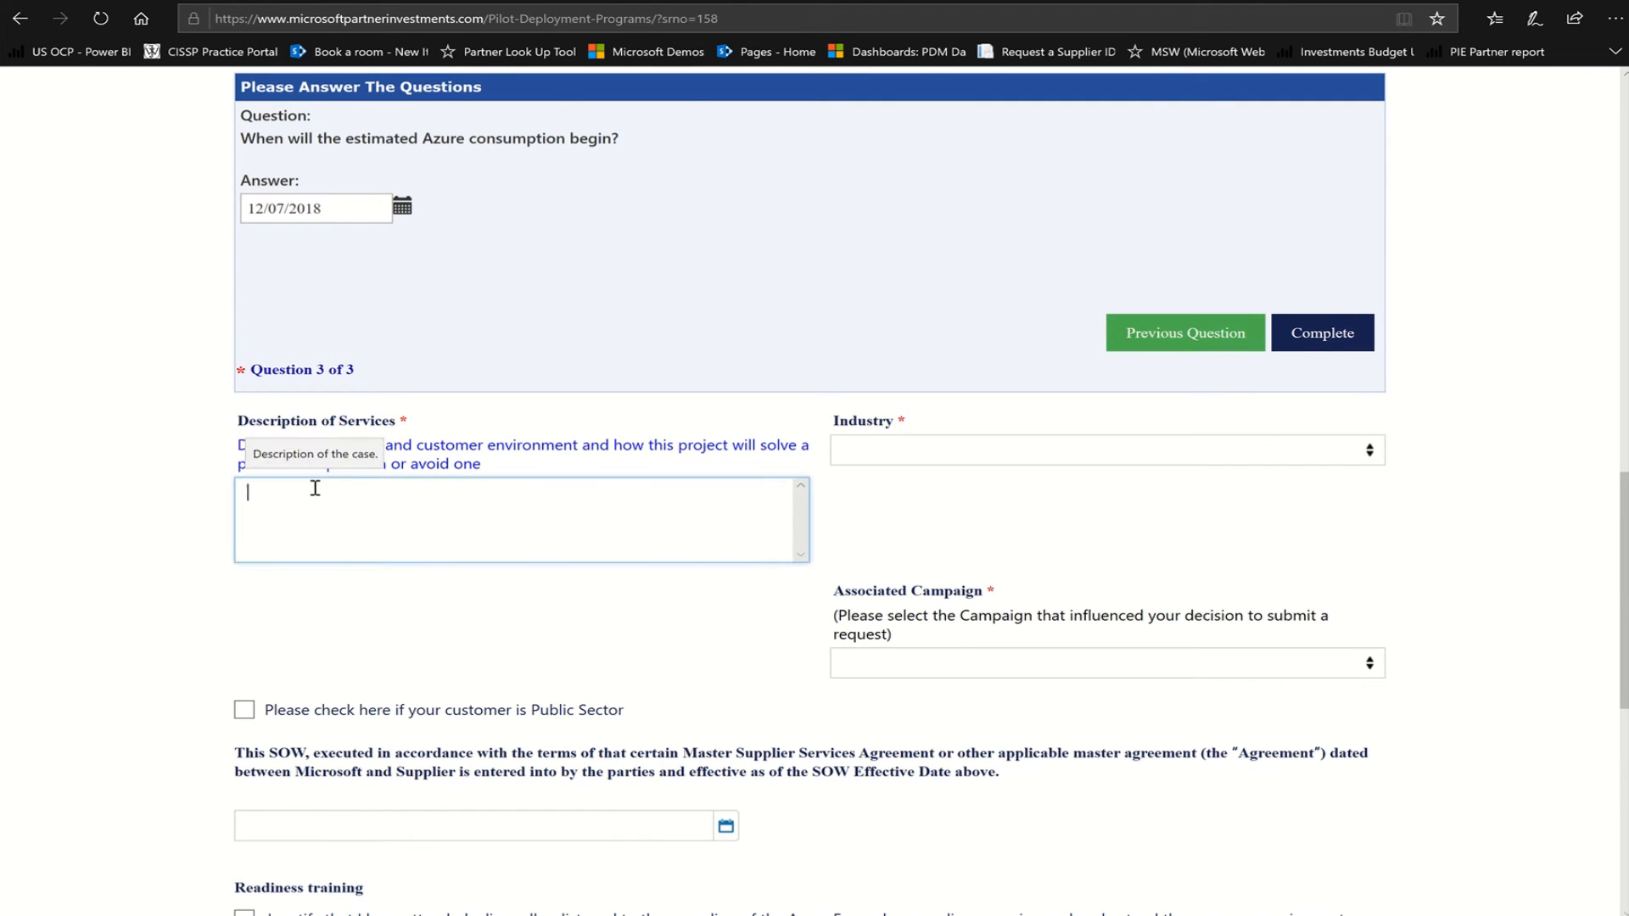
text(Az)
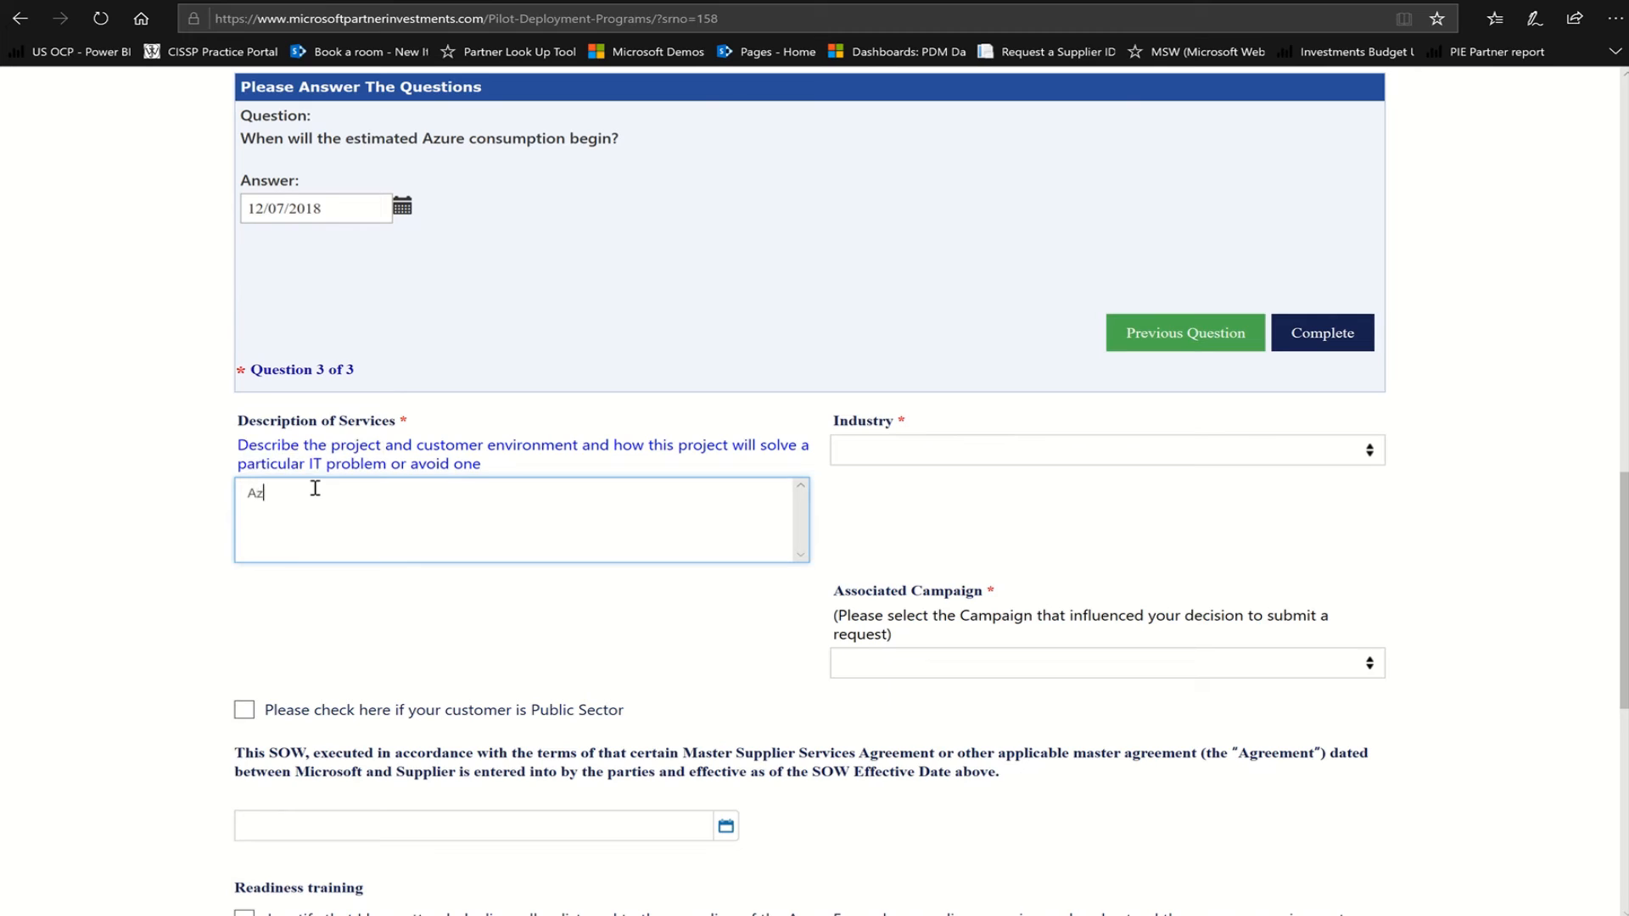
text(ure Assessment for Lift and Shift)
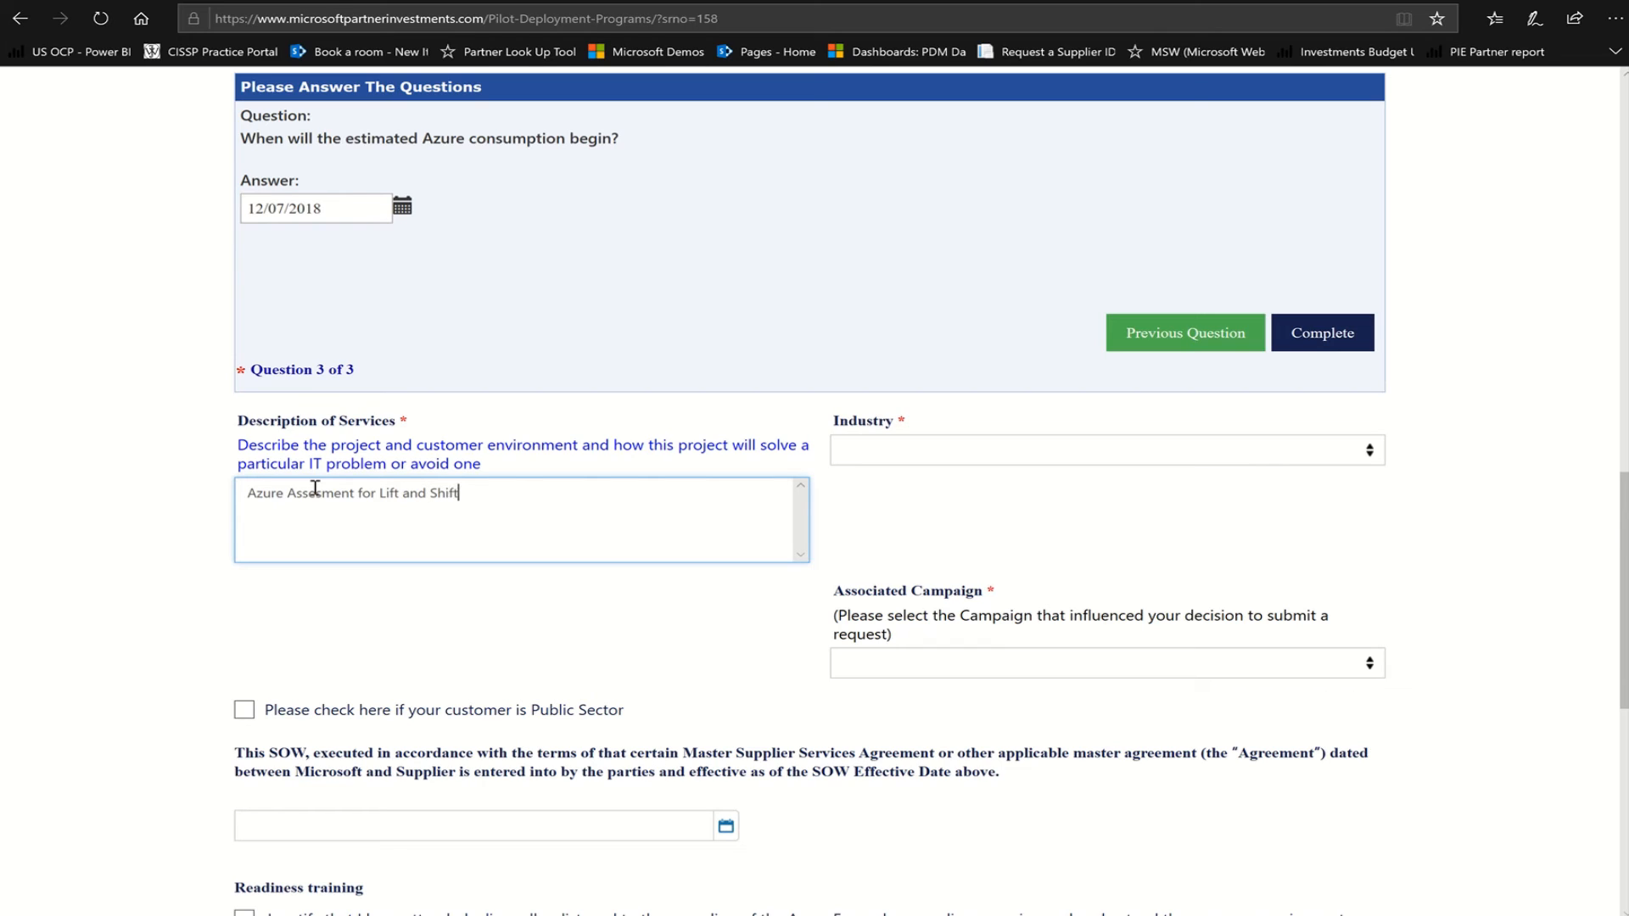
click(1366, 458)
click(1364, 458)
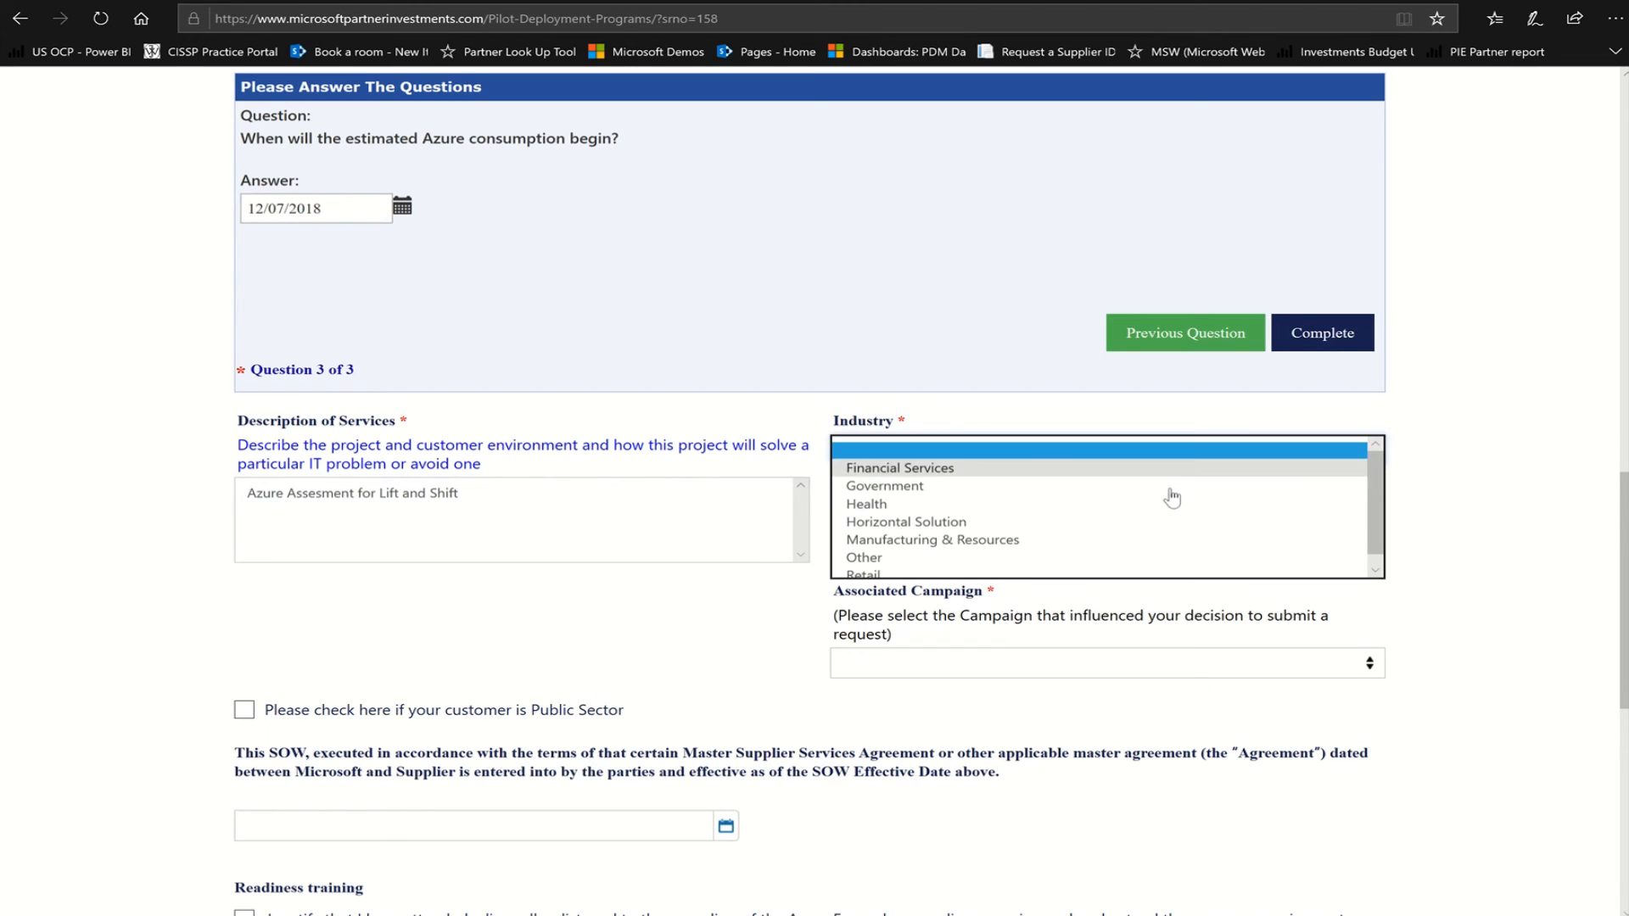
click(1052, 475)
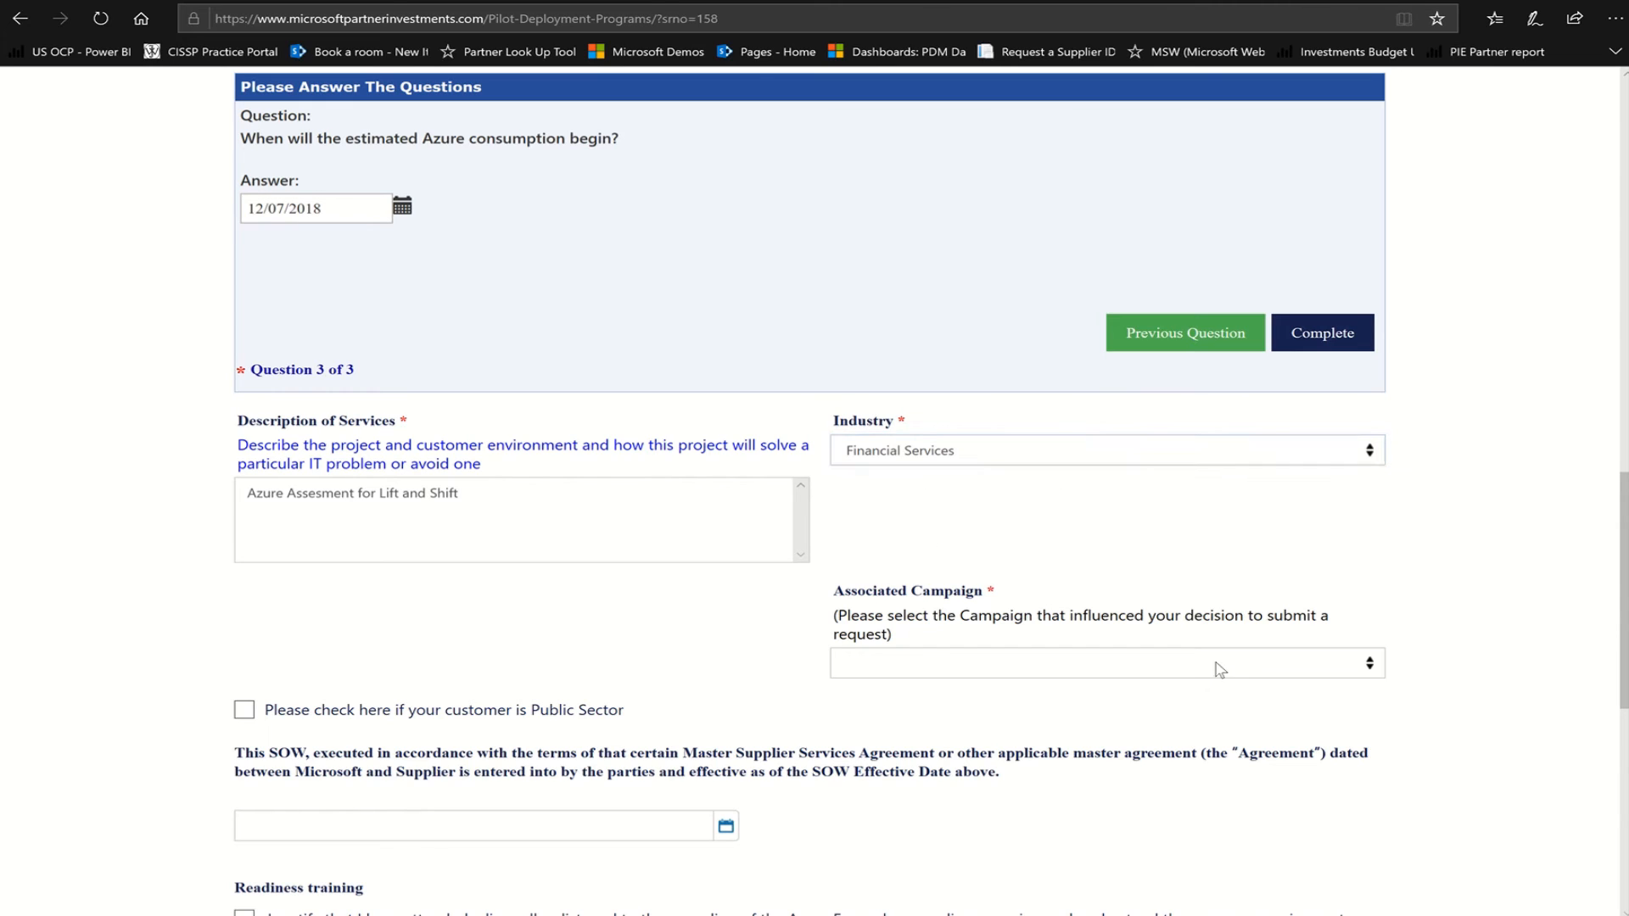
click(1368, 666)
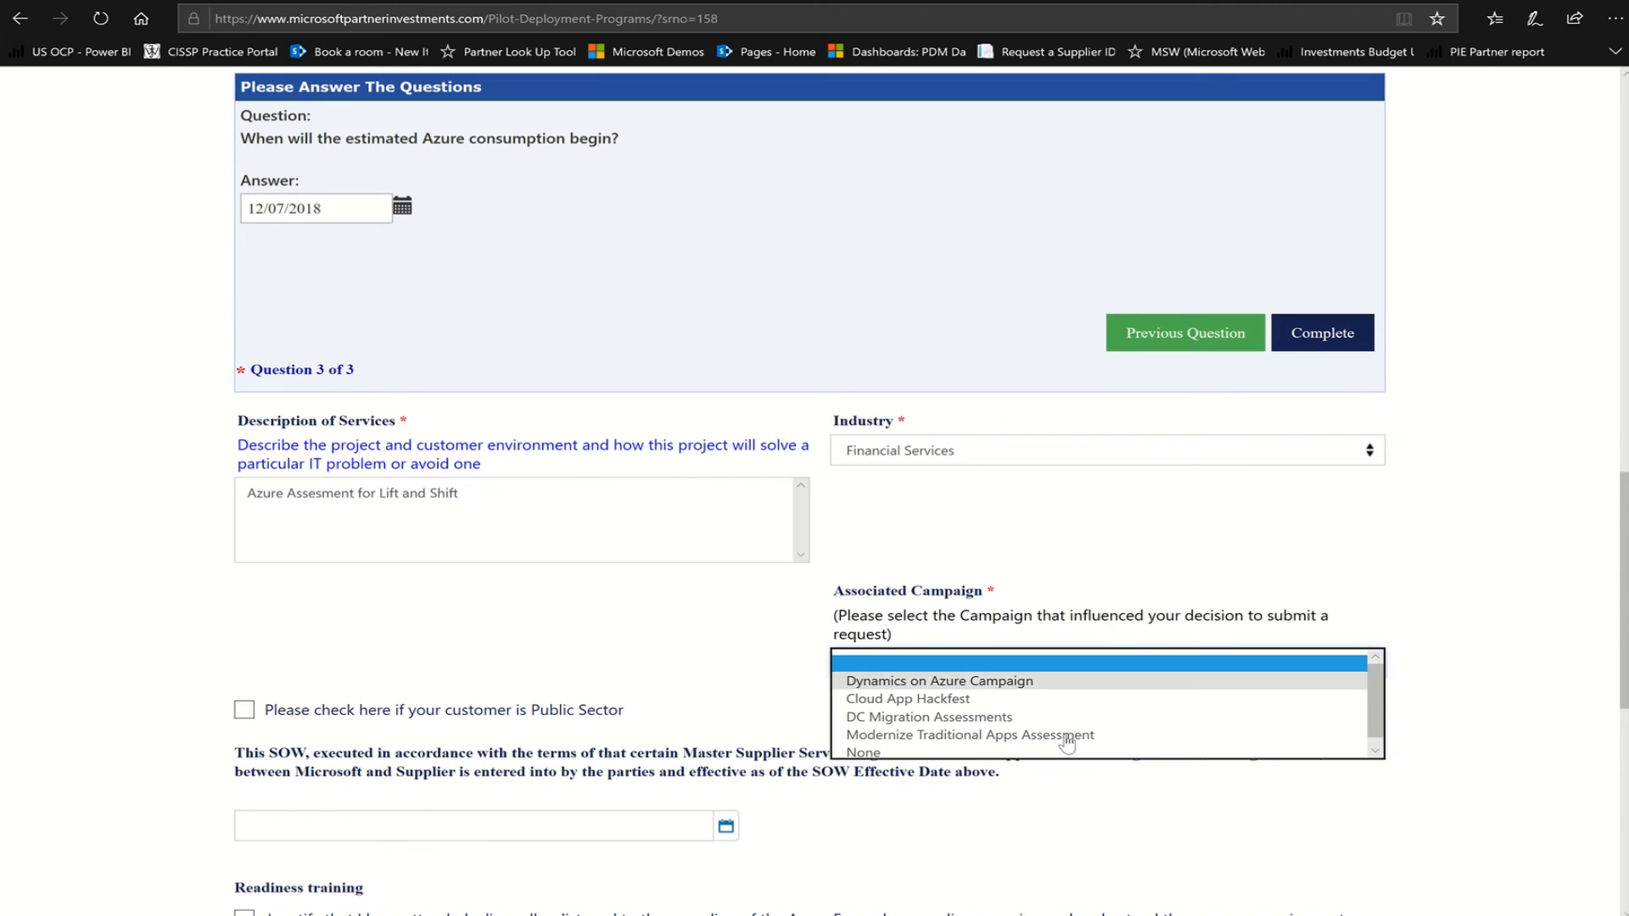
click(937, 752)
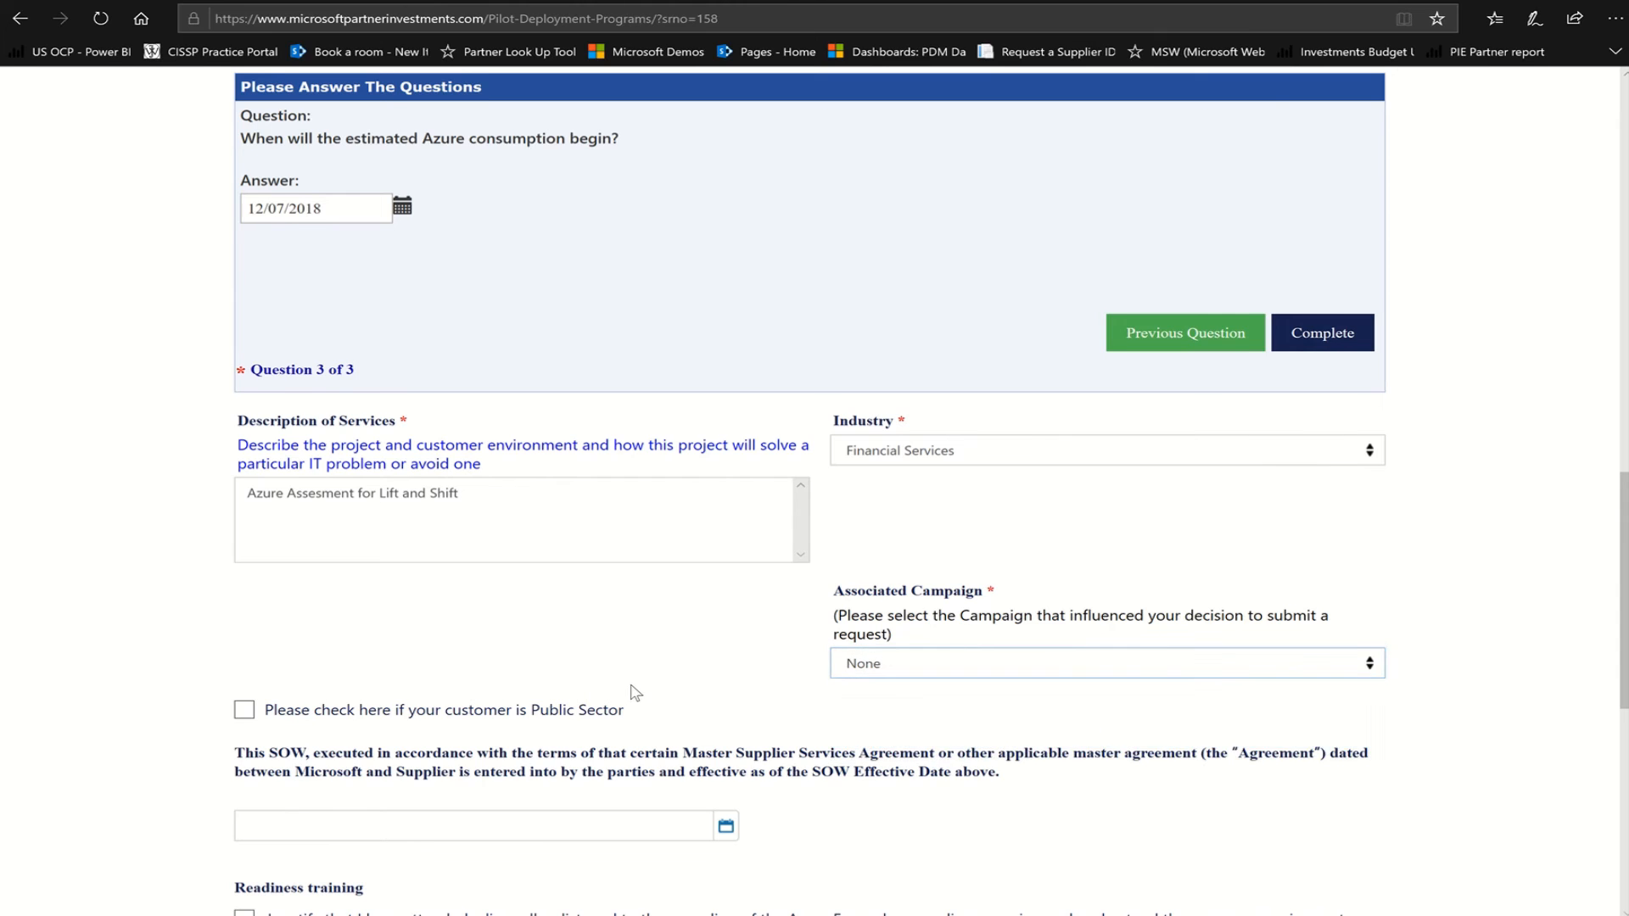
Set the SOW effective date to 12/07/2018, certify readiness training, and continue
scroll(641, 683, down, 3)
scroll(641, 683, down, 2)
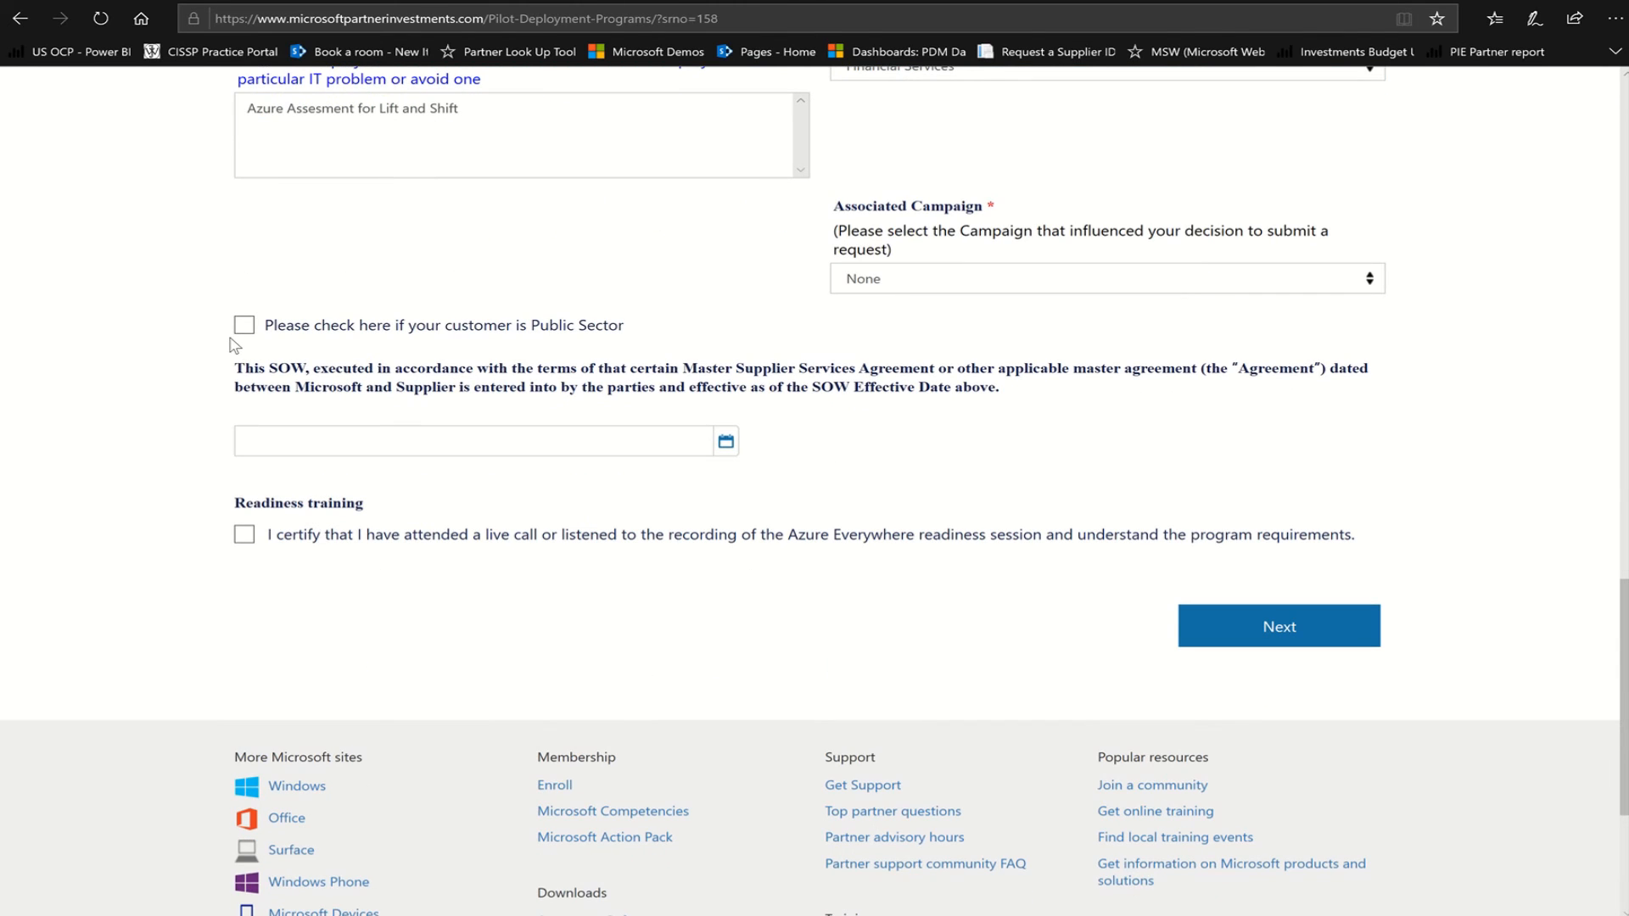
click(730, 448)
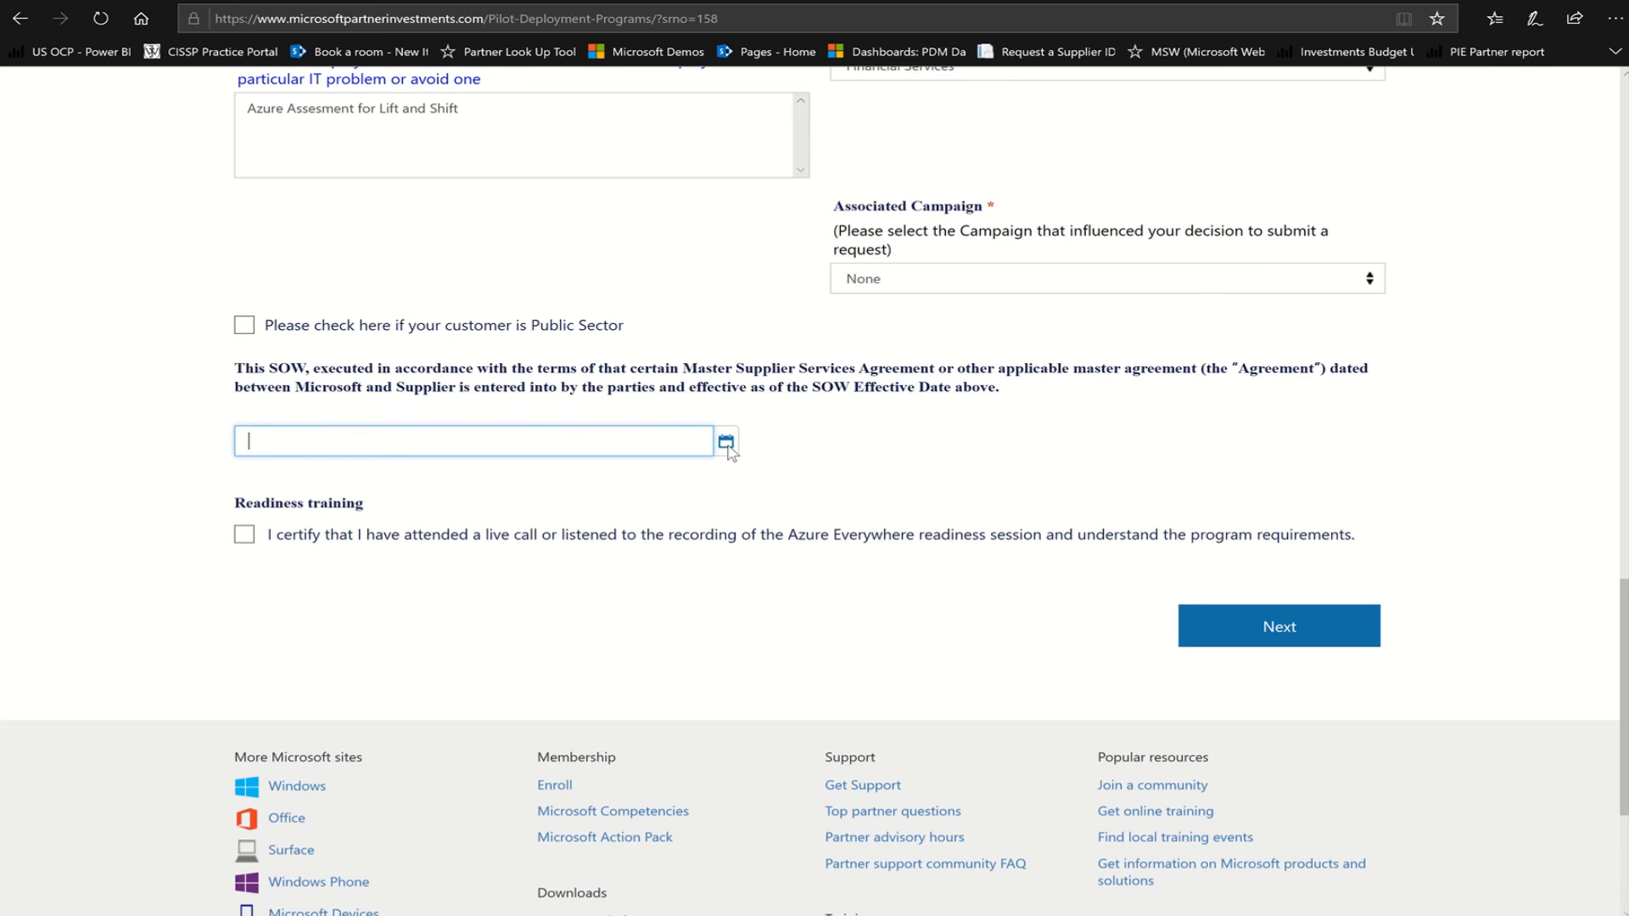
click(727, 448)
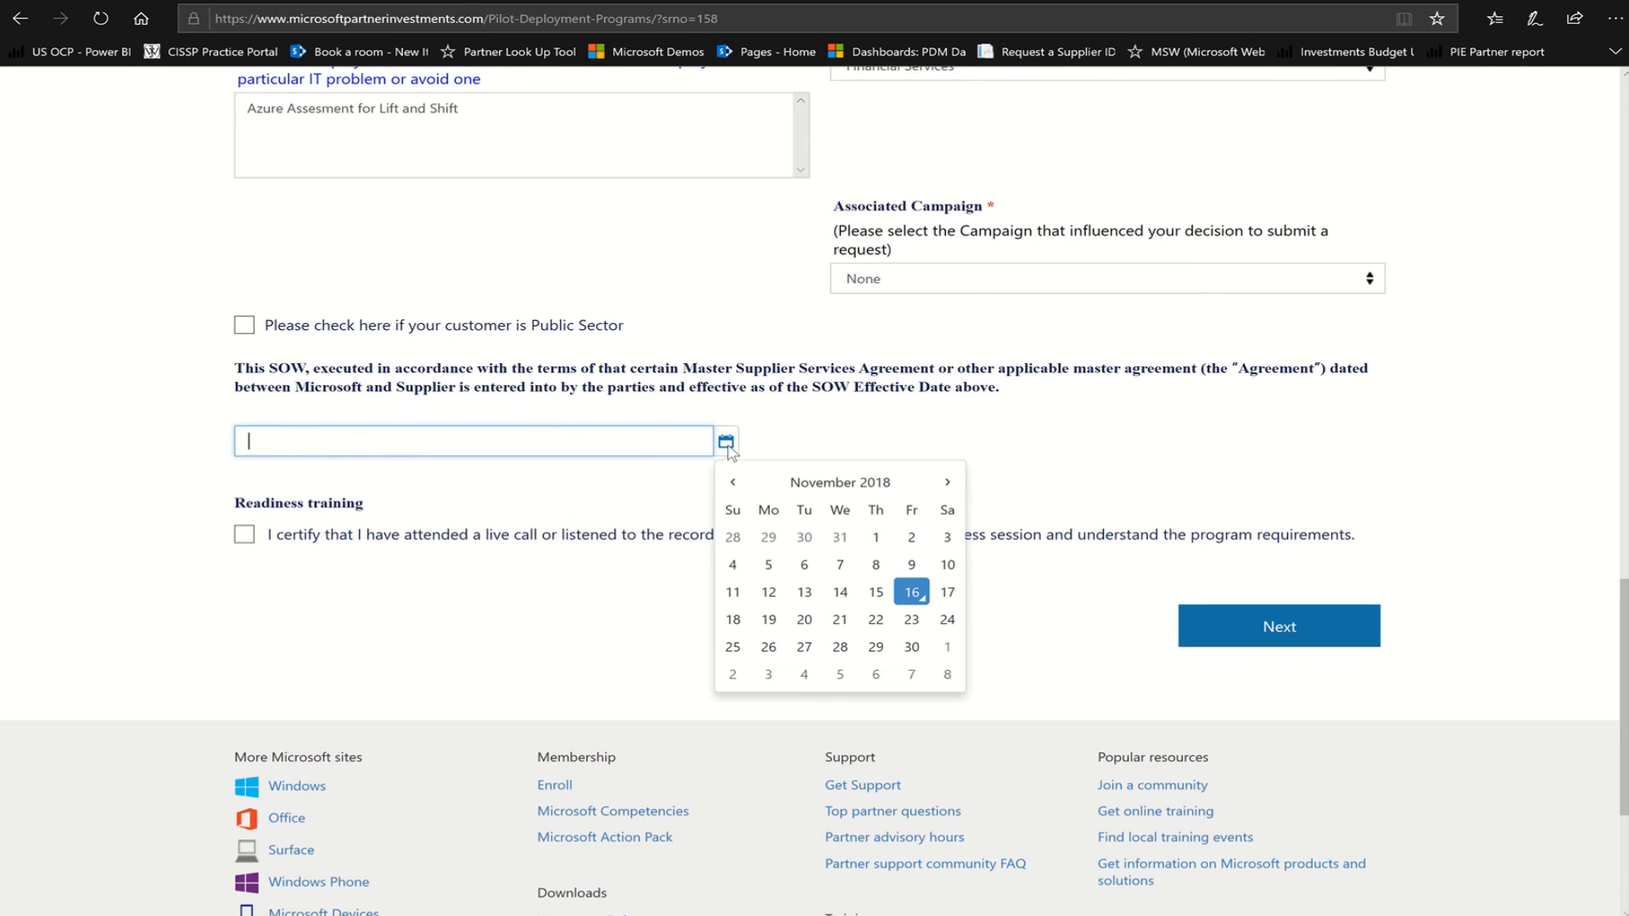
click(909, 675)
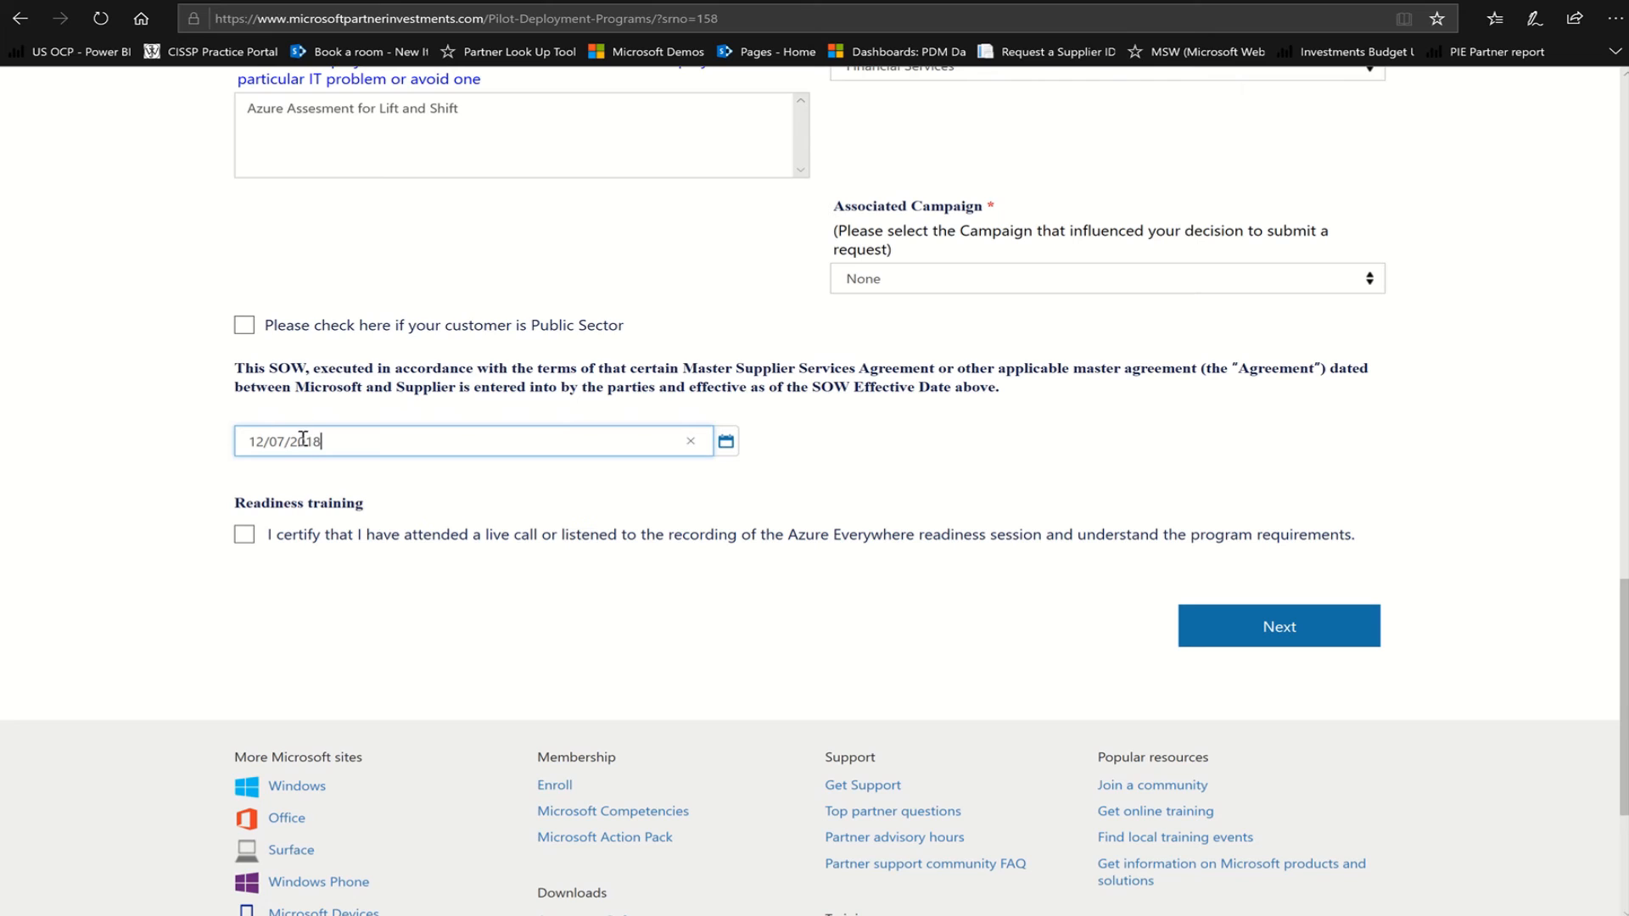
click(240, 539)
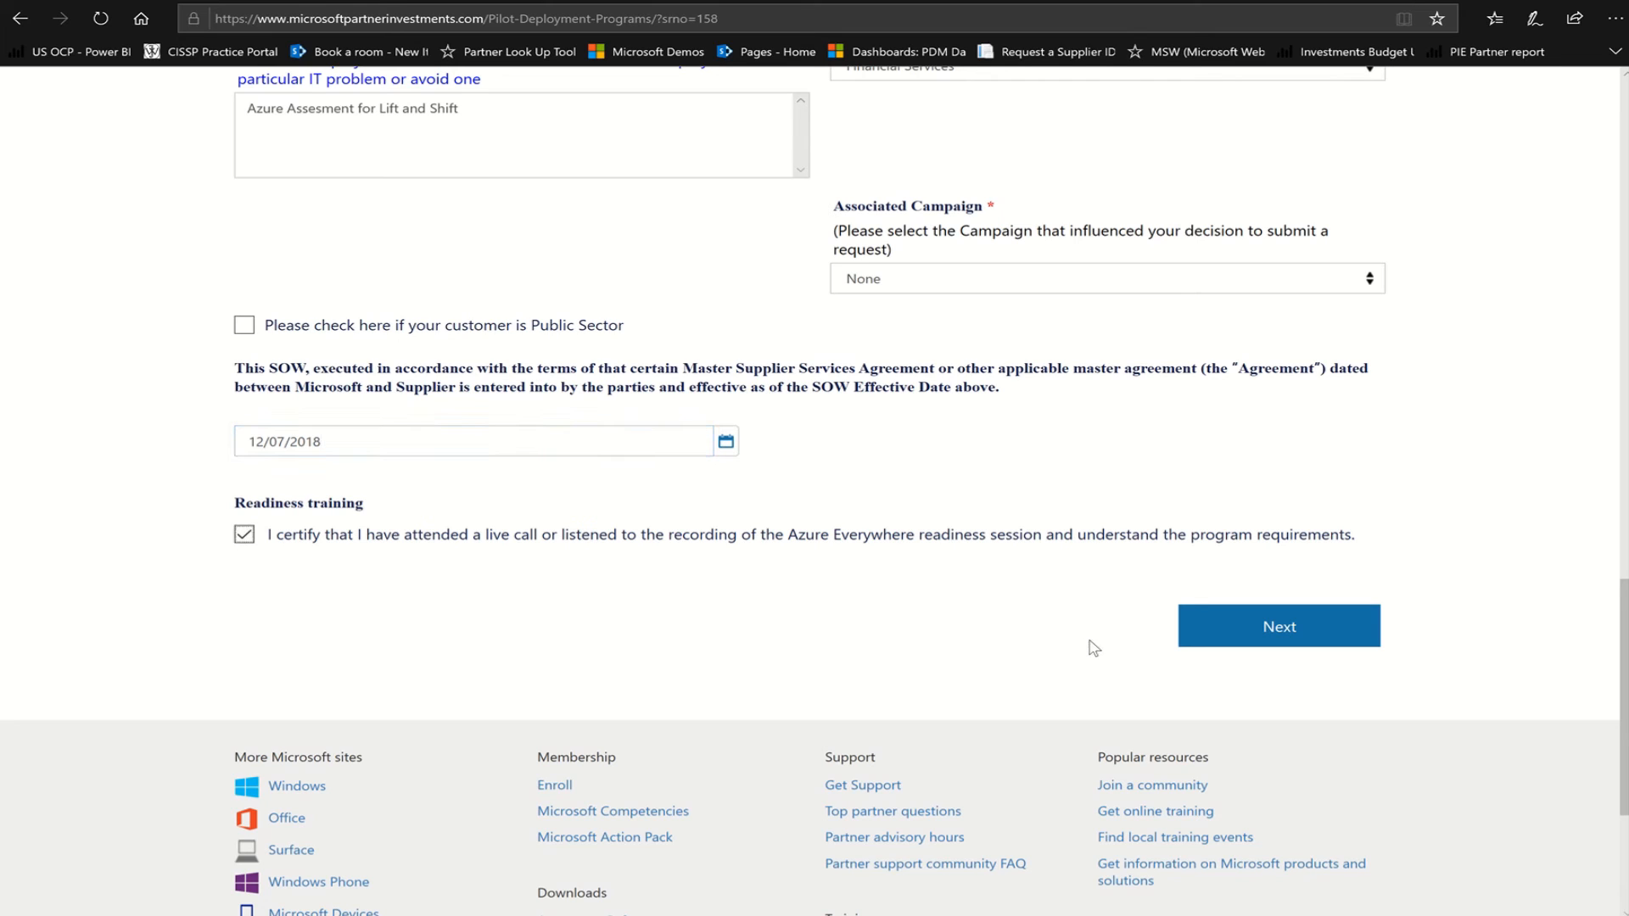
click(1272, 623)
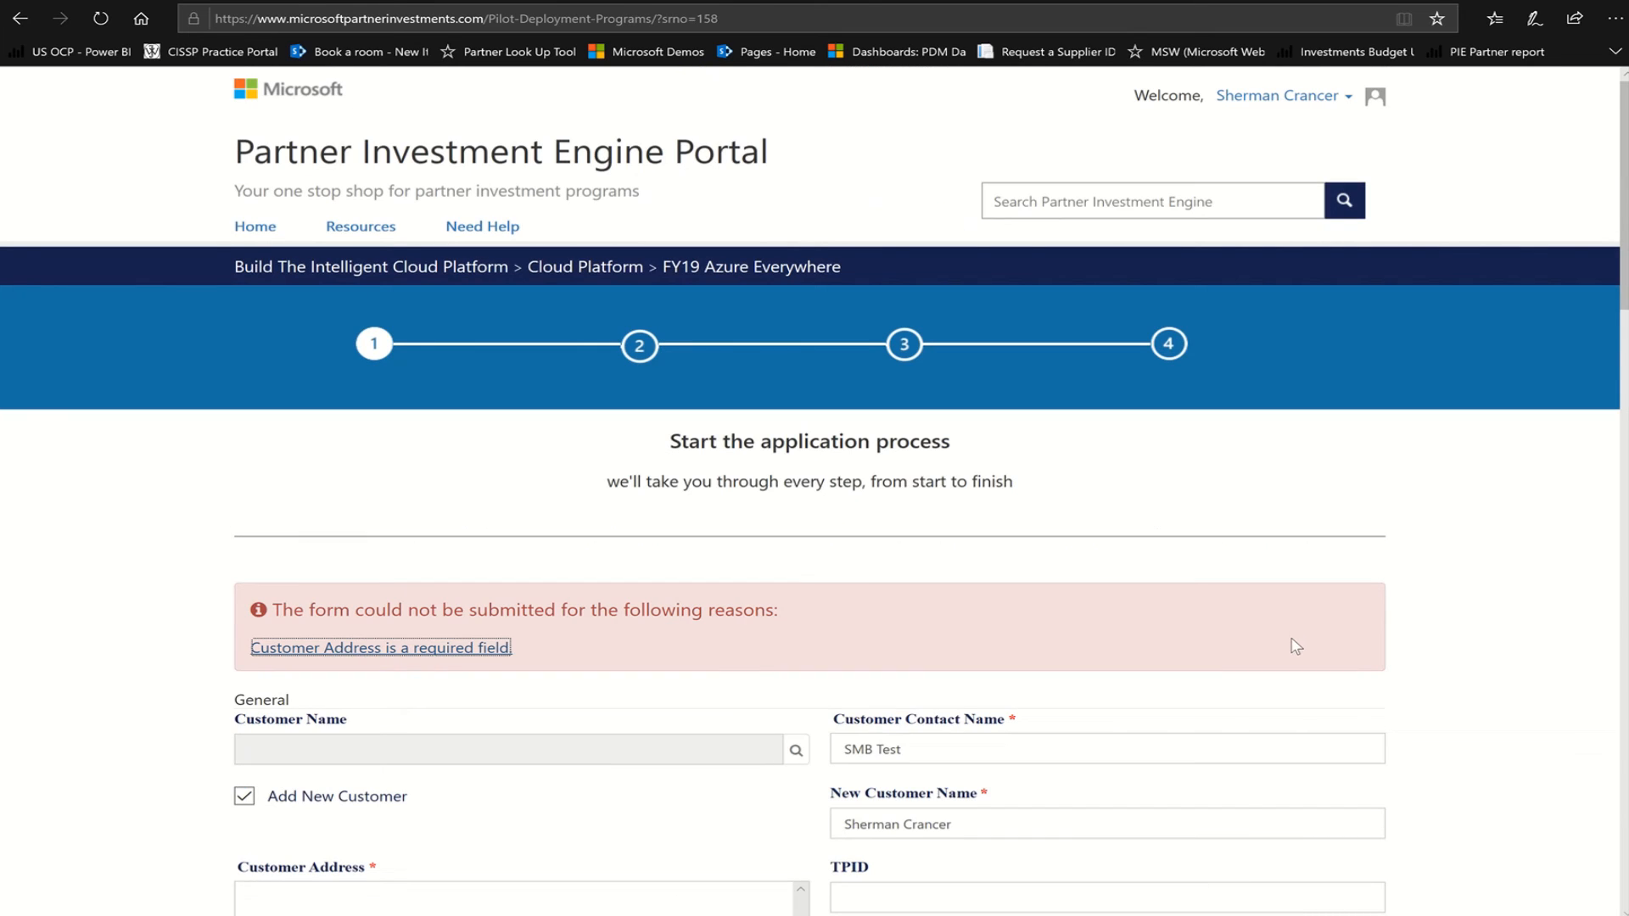
Enter the customer's street, city, state and ZIP in the Customer Address field
scroll(1305, 631, down, 5)
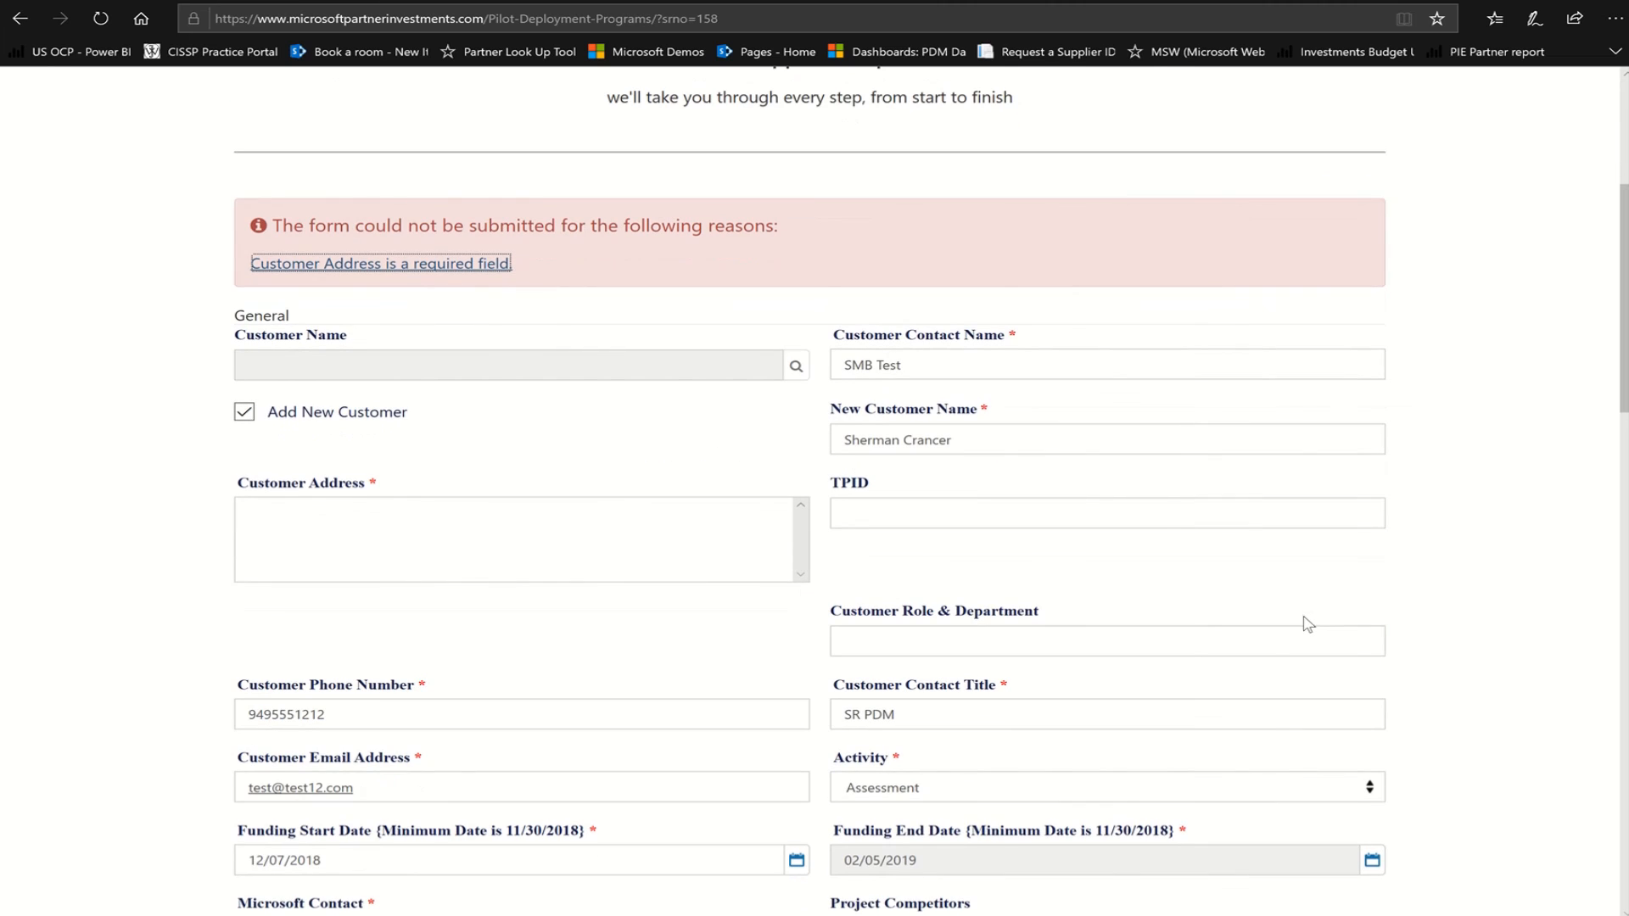
scroll(1307, 624, down, 2)
click(376, 407)
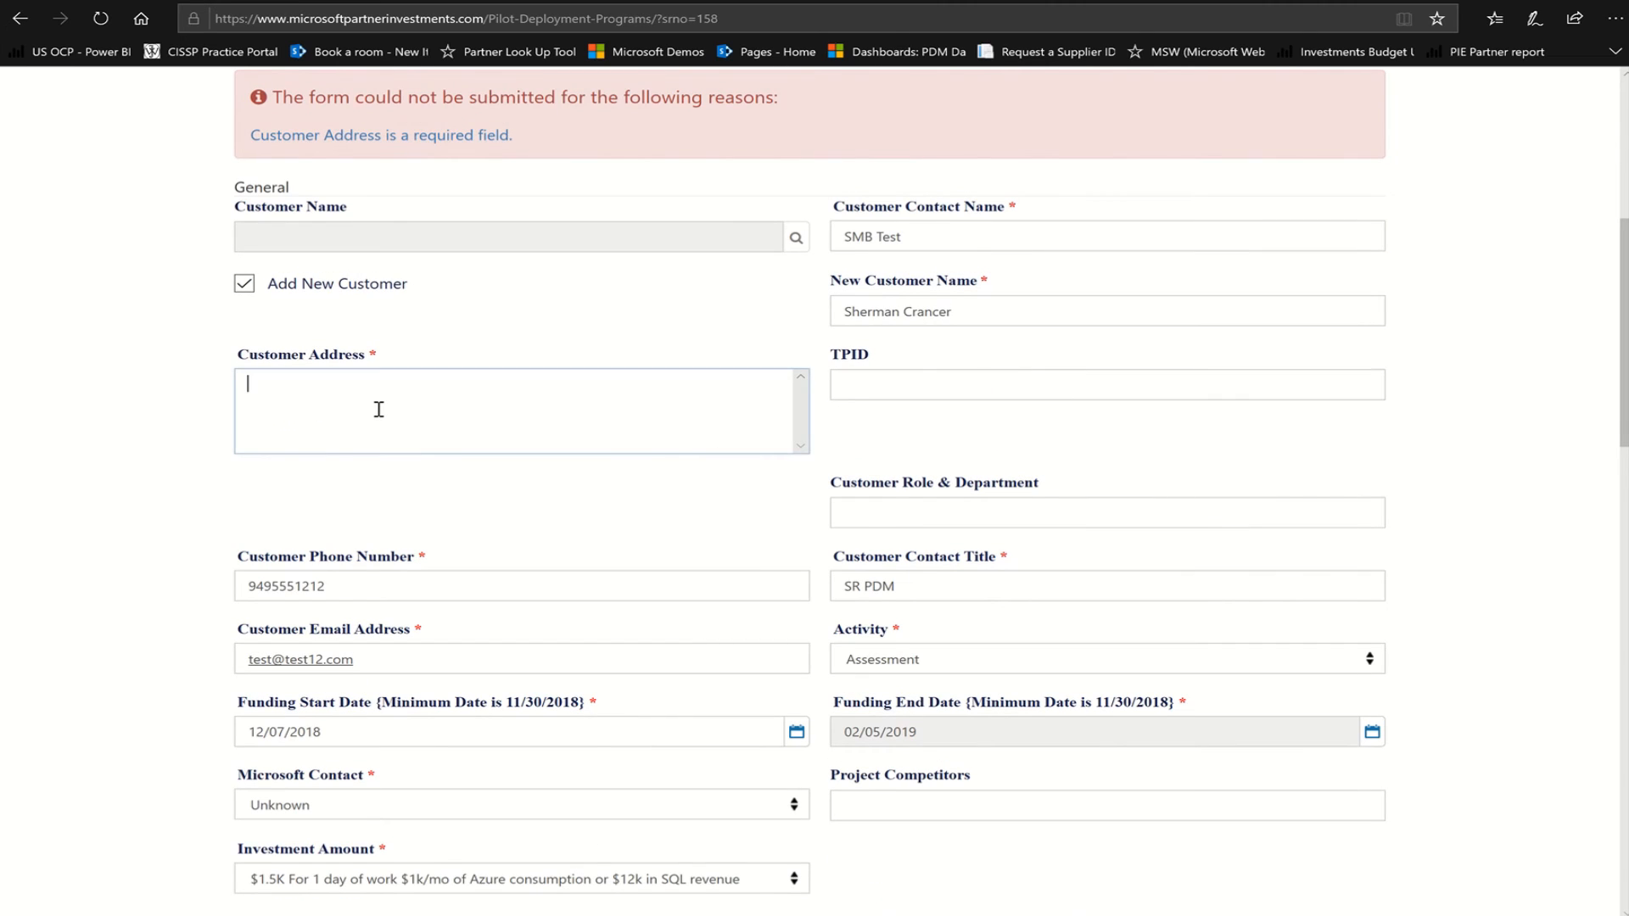
text(123n)
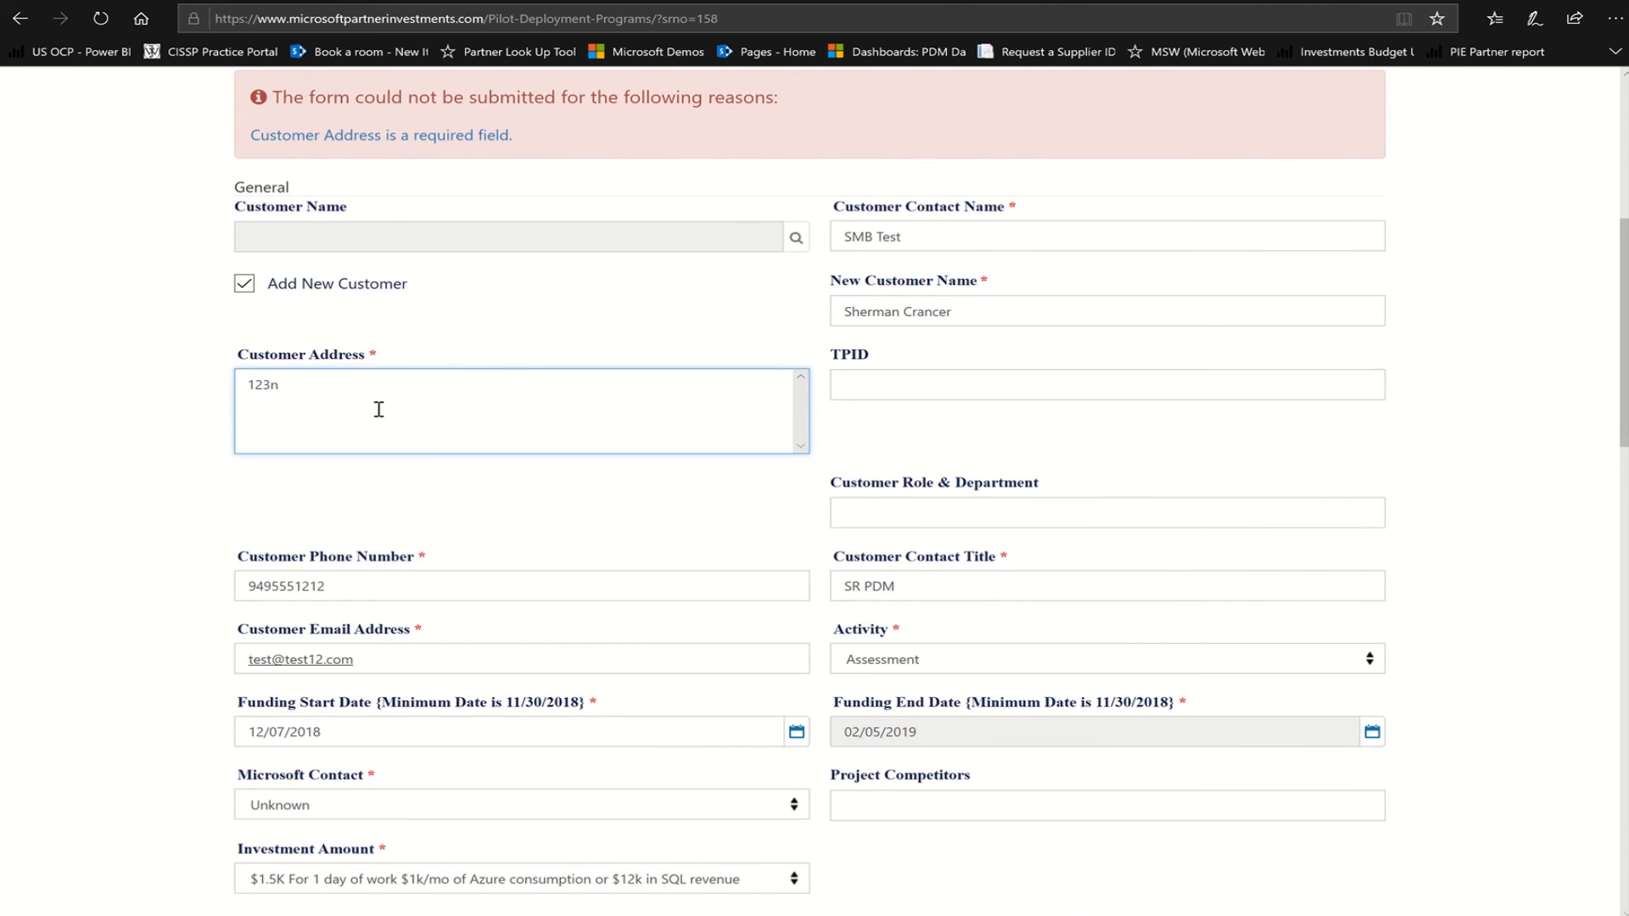
text(ABC Way)
key(Tab)
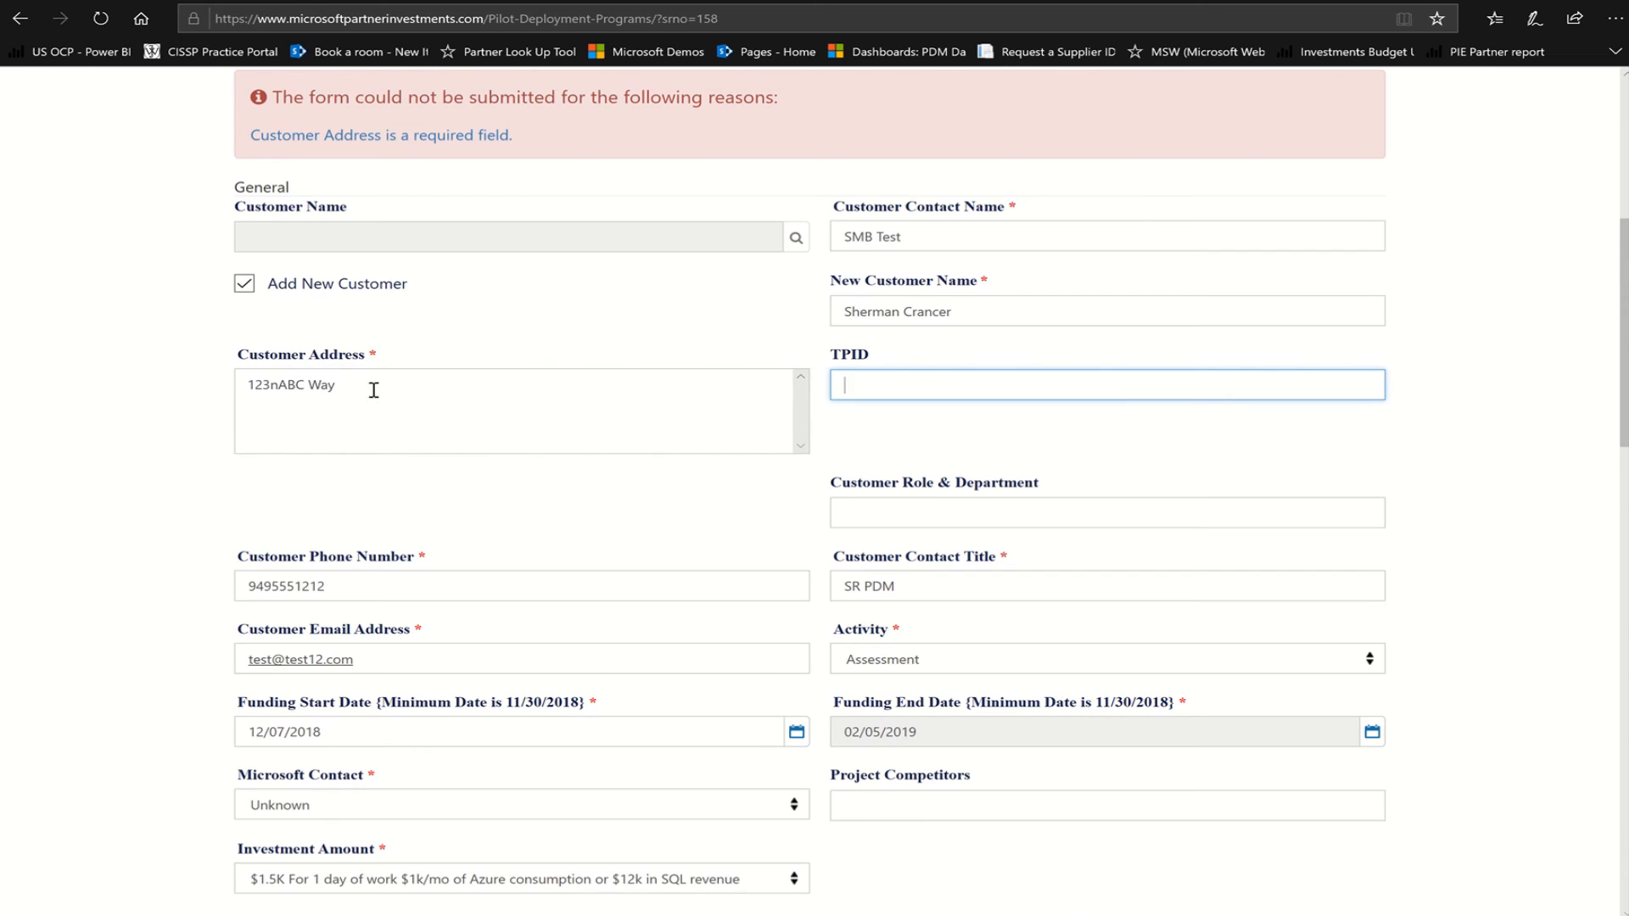
click(357, 381)
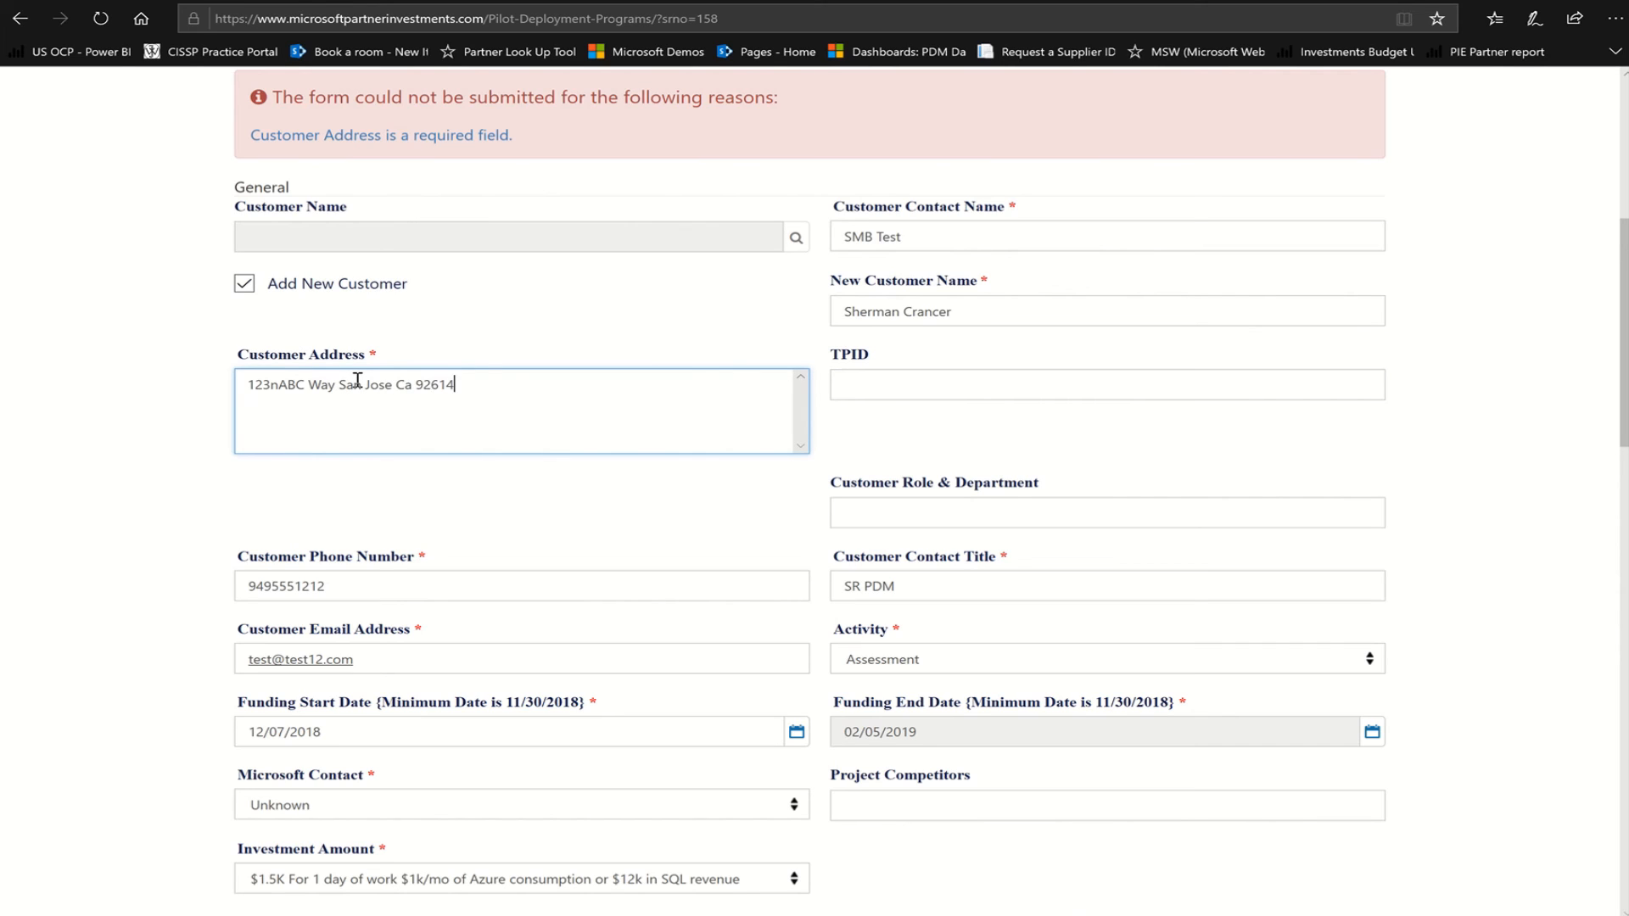
click(812, 315)
scroll(840, 376, down, 10)
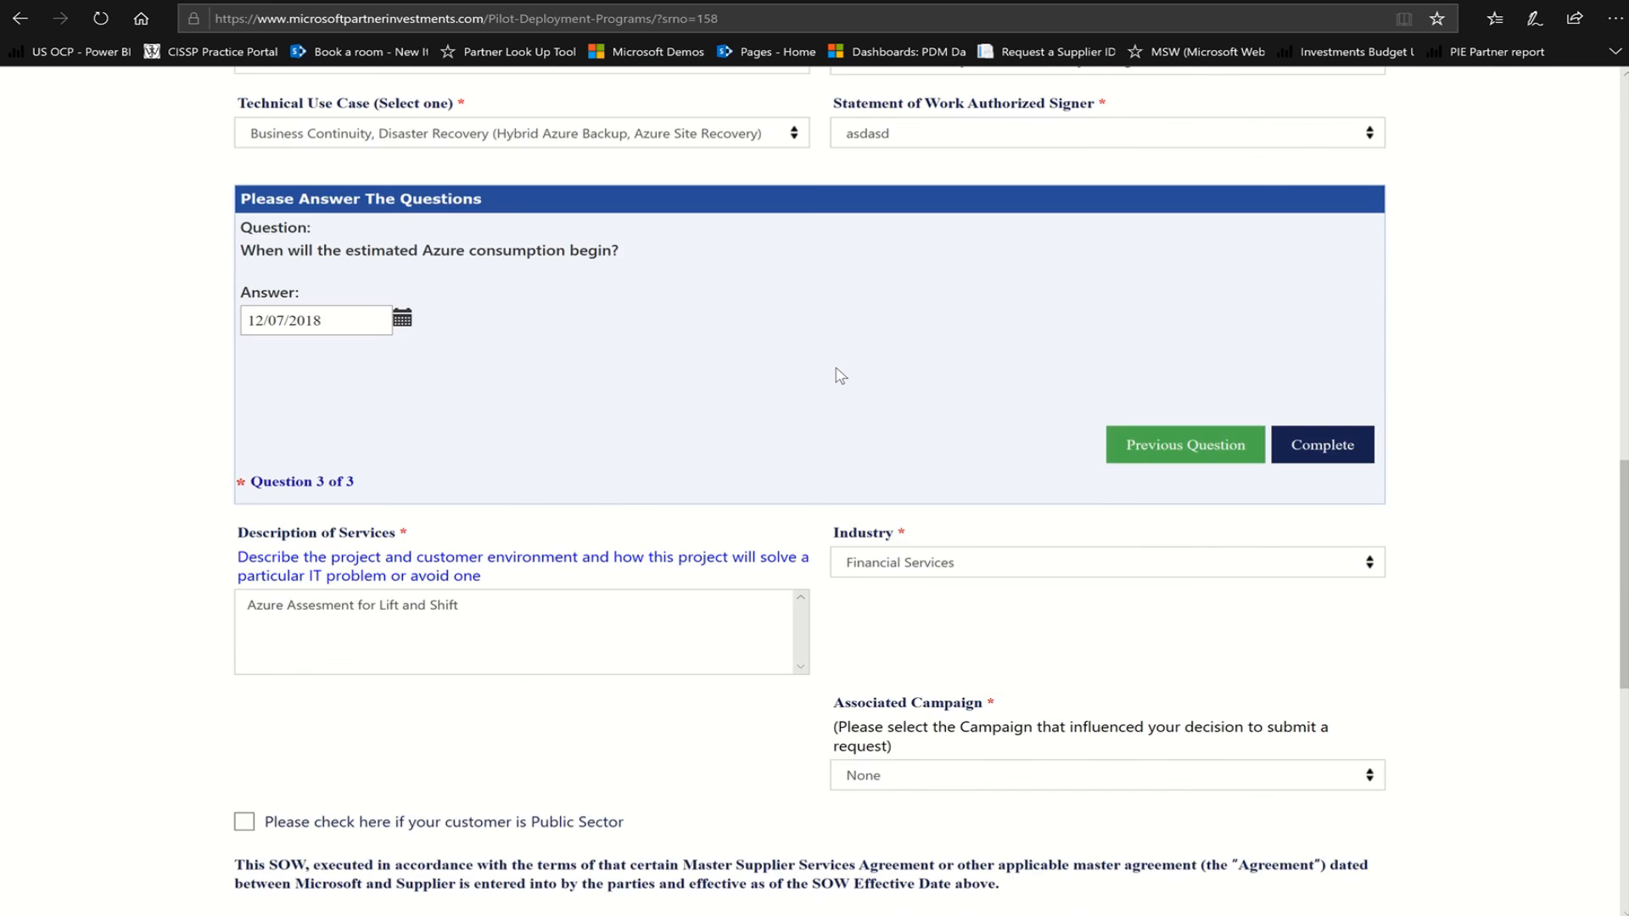
scroll(840, 376, down, 5)
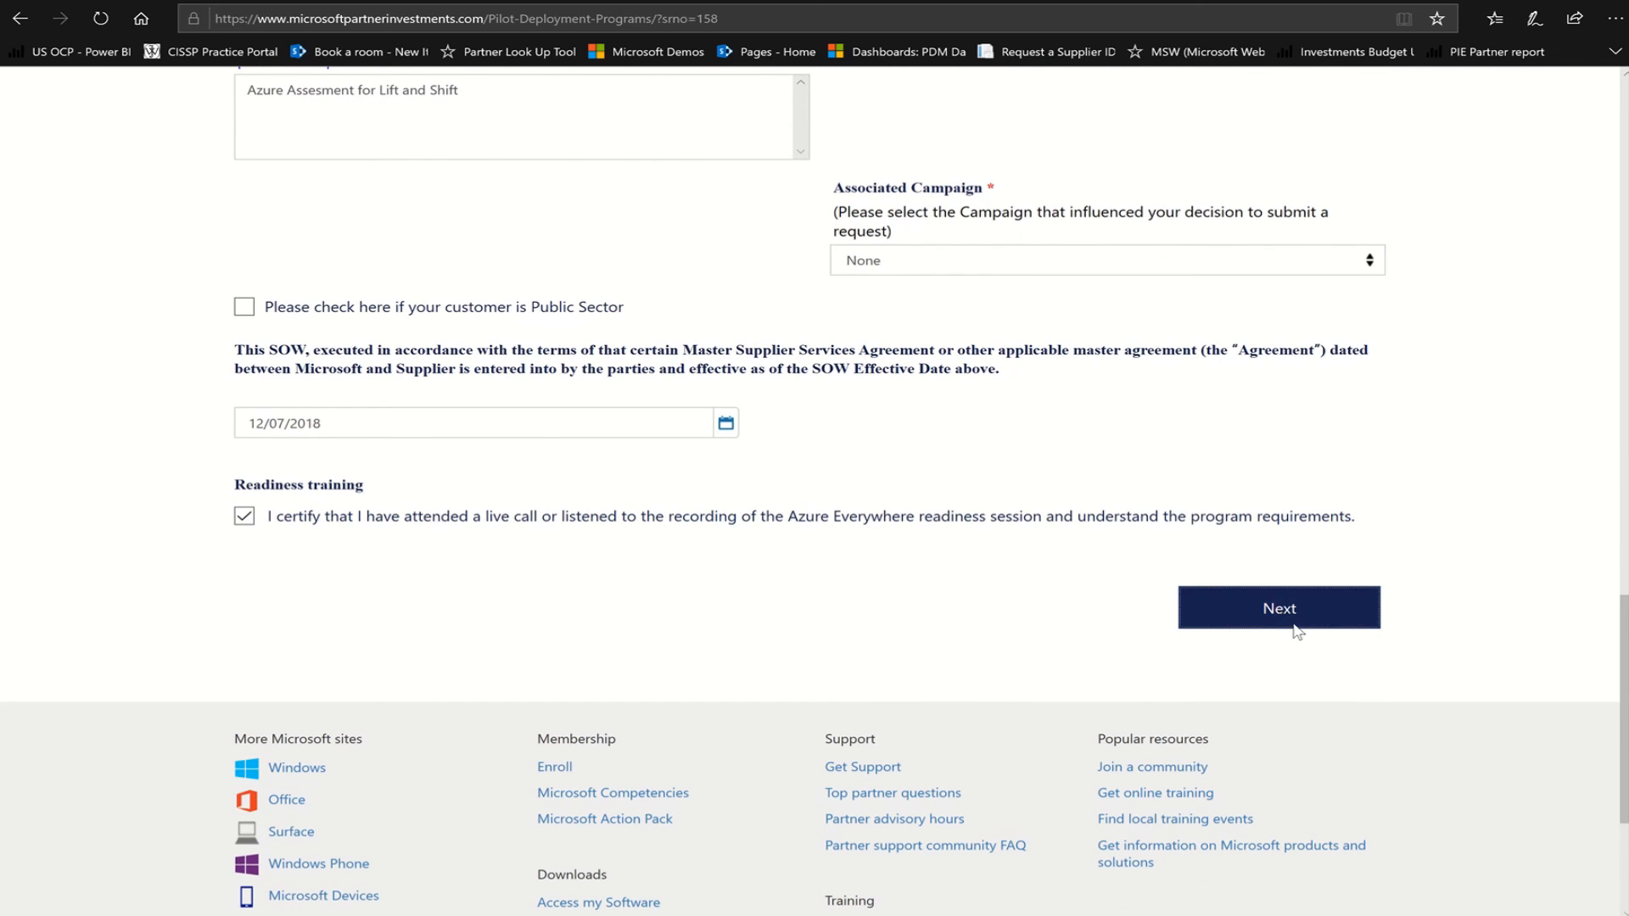
Continue to the draft Statement of Work and read through it
click(1296, 630)
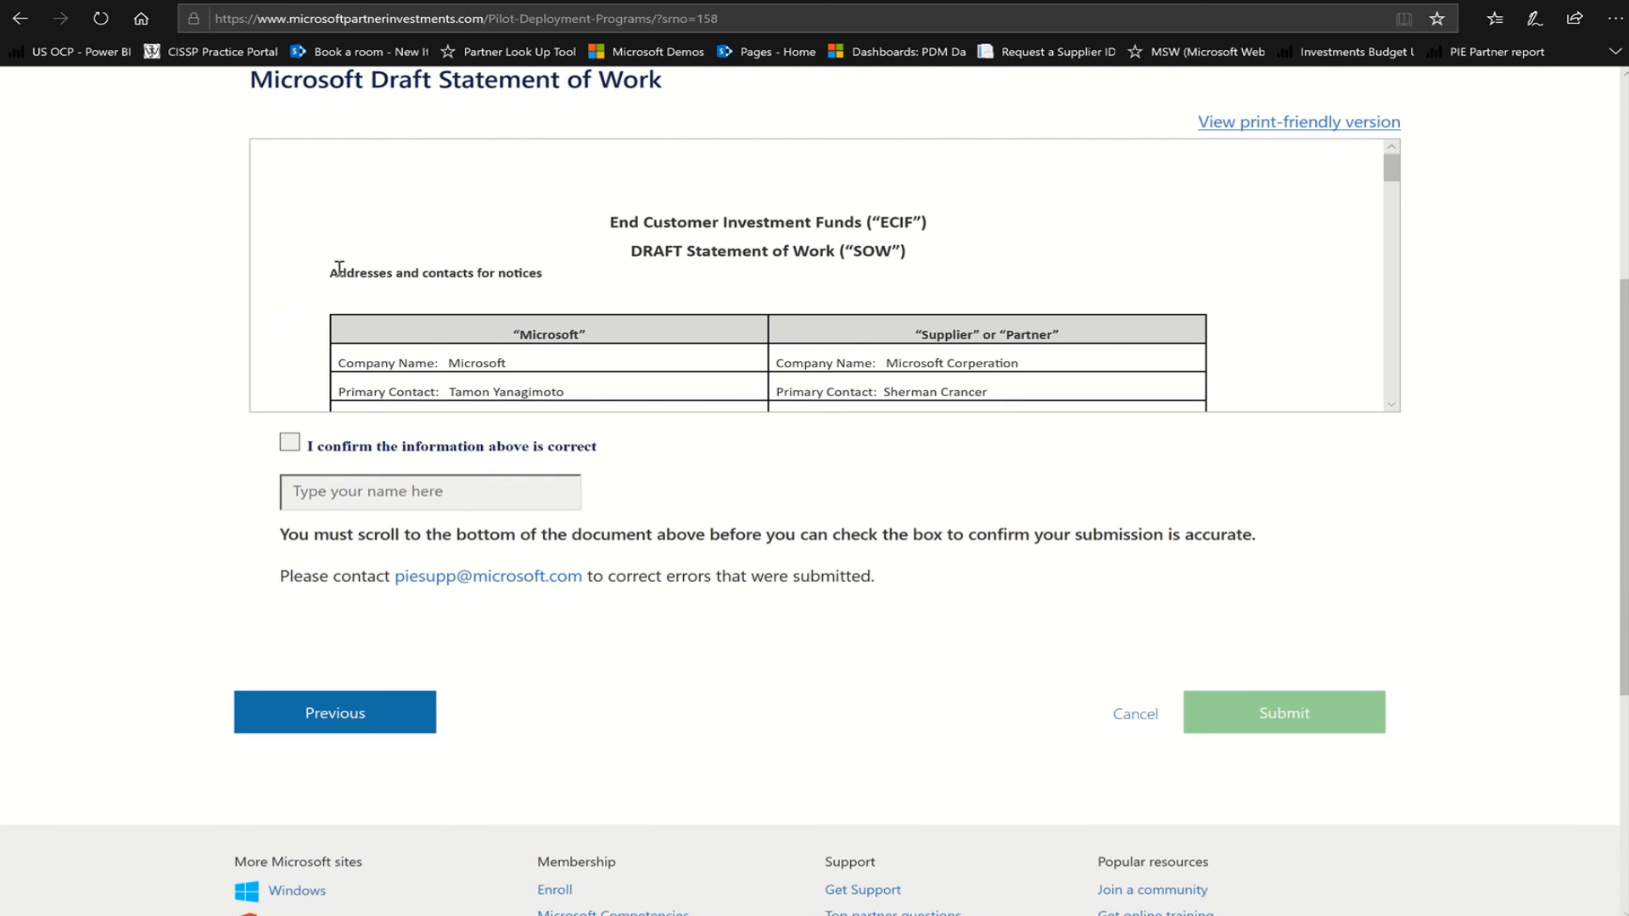
scroll(339, 265, up, 3)
scroll(372, 349, down, 2)
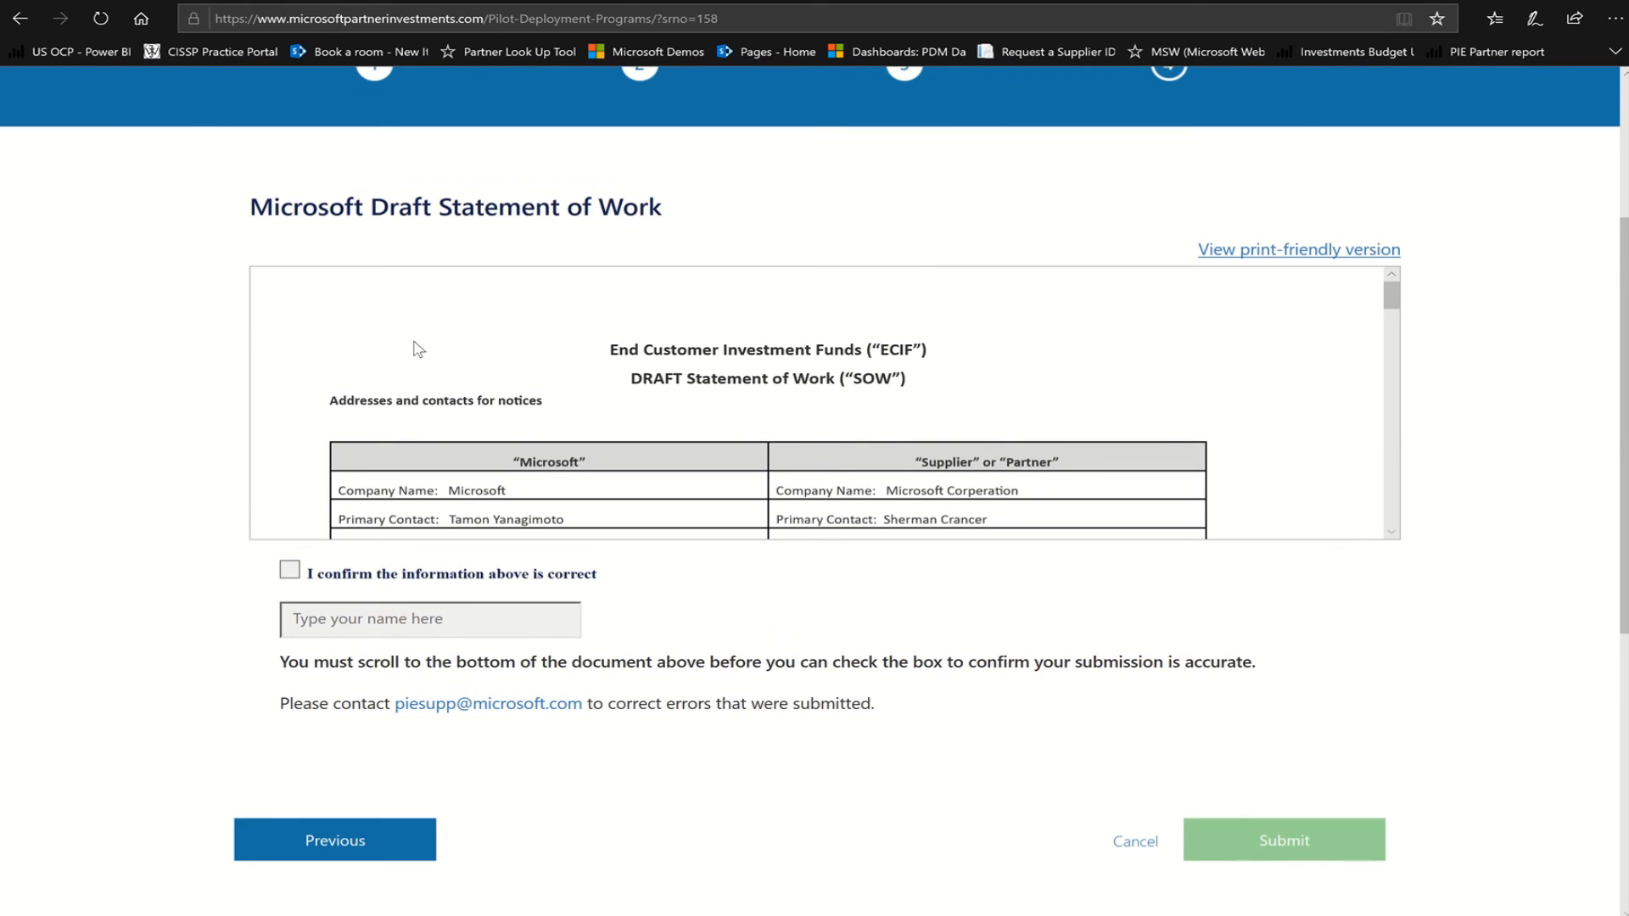
scroll(681, 379, down, 8)
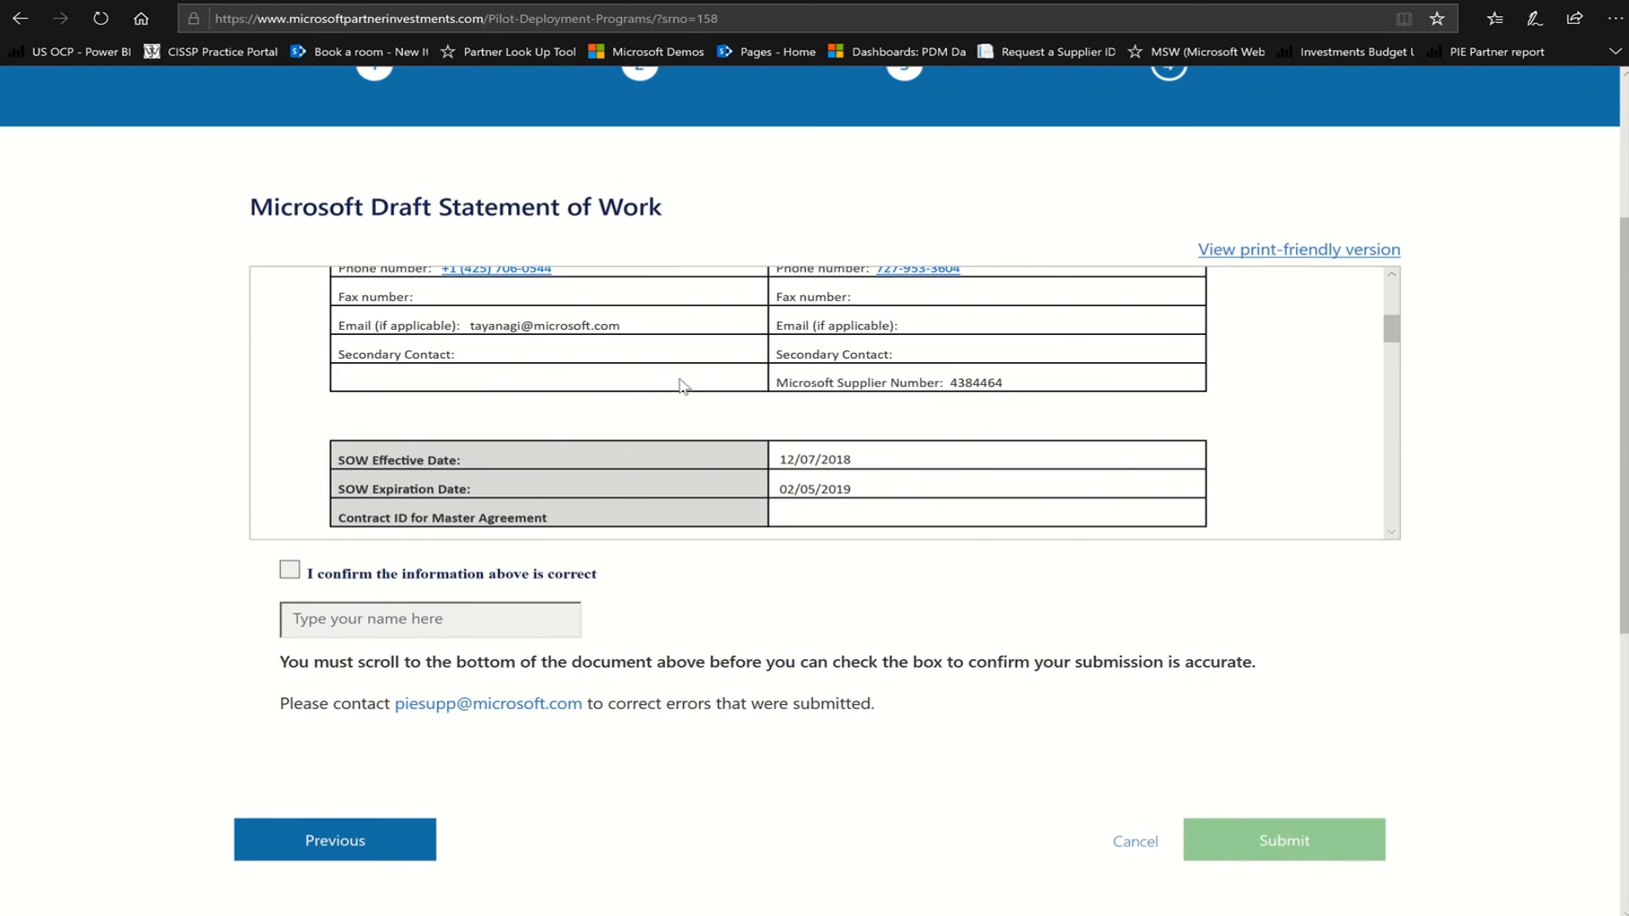
scroll(683, 387, down, 10)
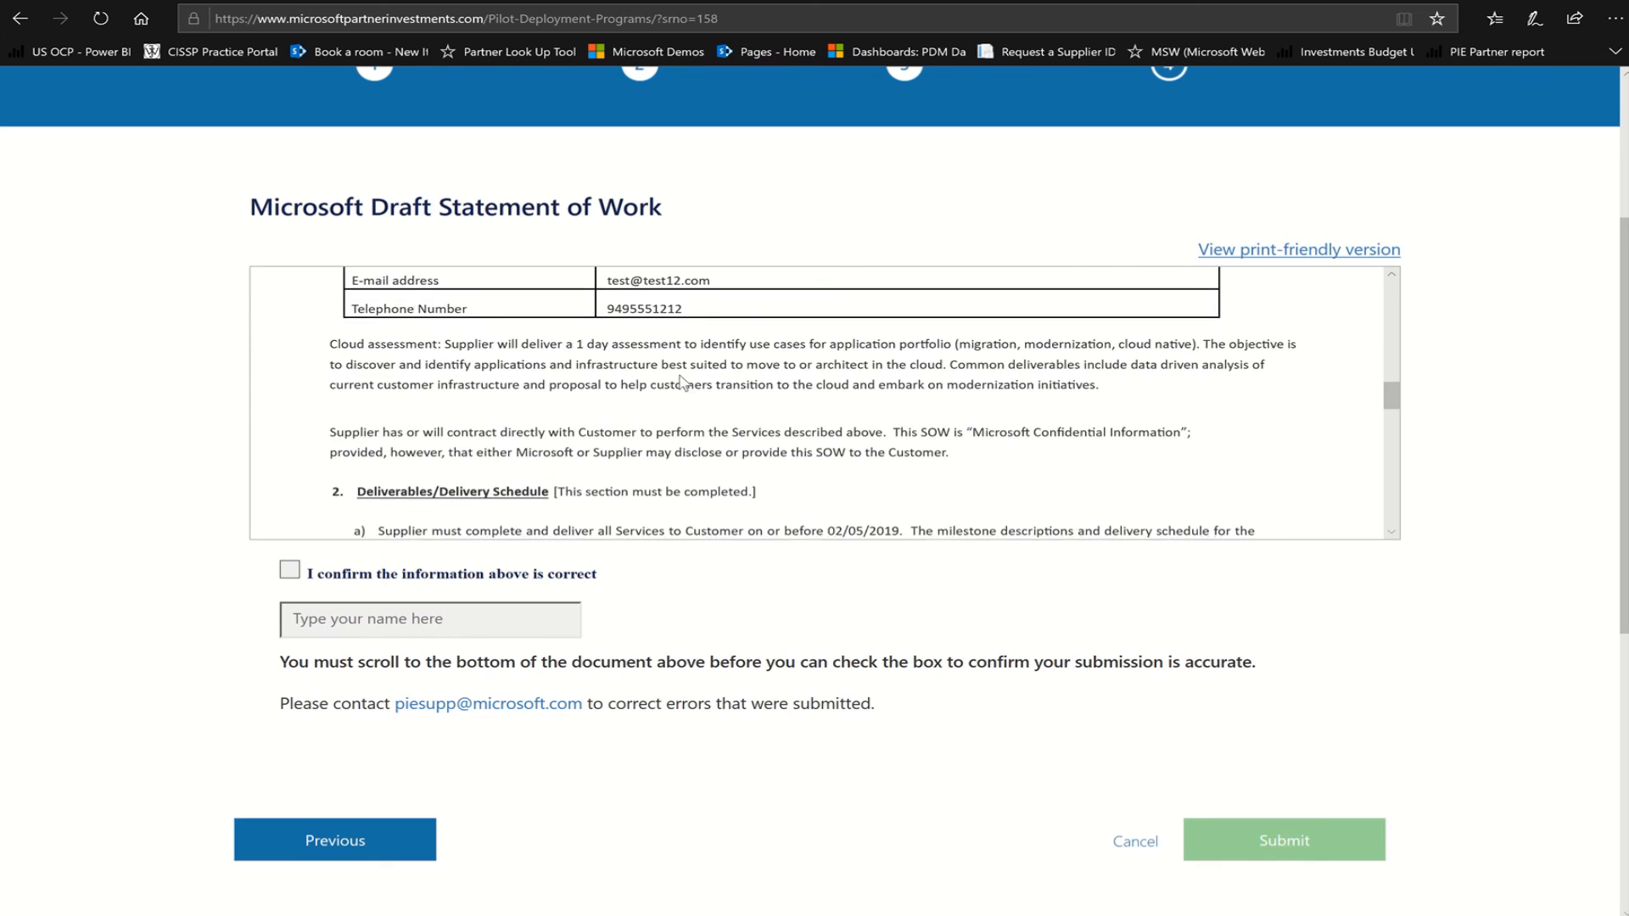
scroll(684, 383, down, 10)
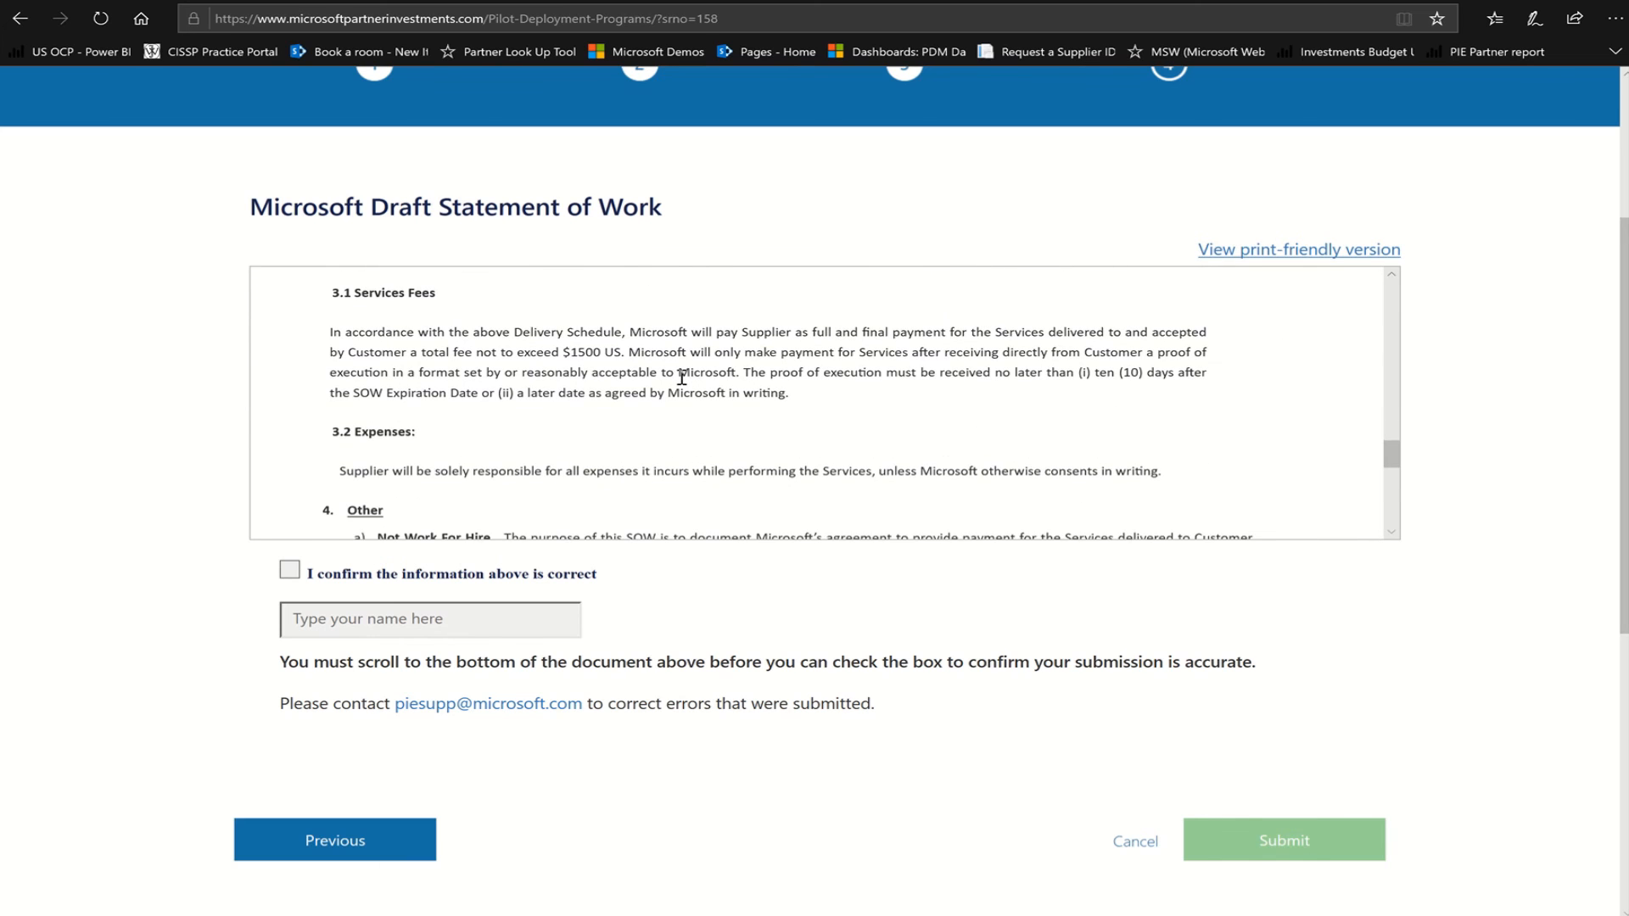
scroll(684, 386, down, 10)
scroll(444, 478, up, 8)
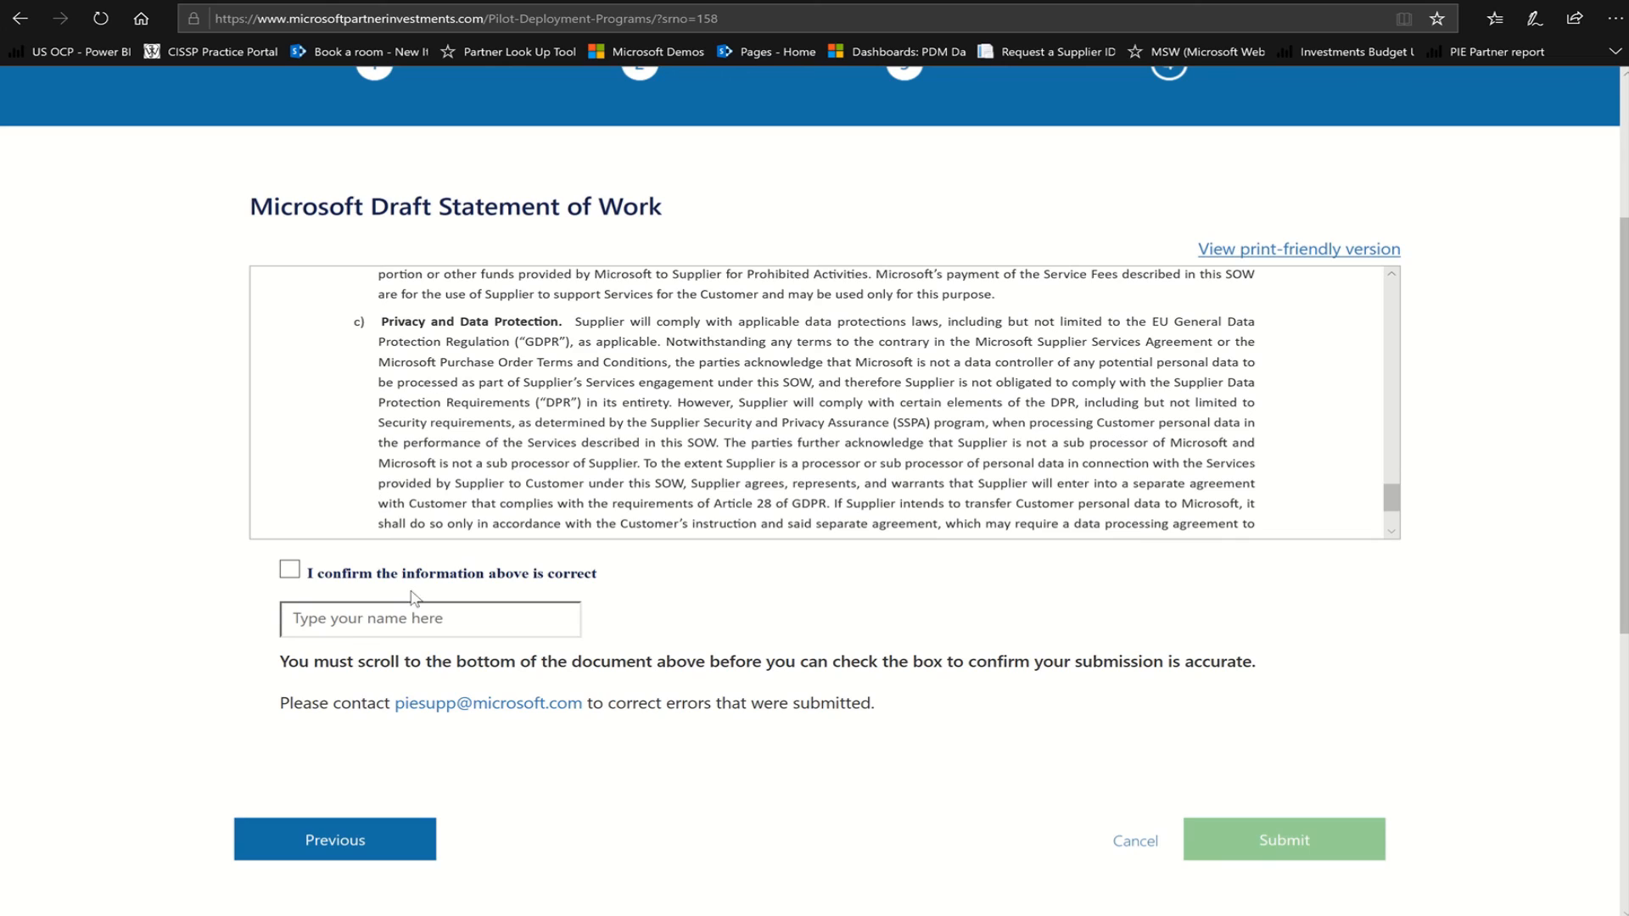
Confirm the information is correct, sign with the signer's name, and submit the request
click(290, 569)
click(340, 628)
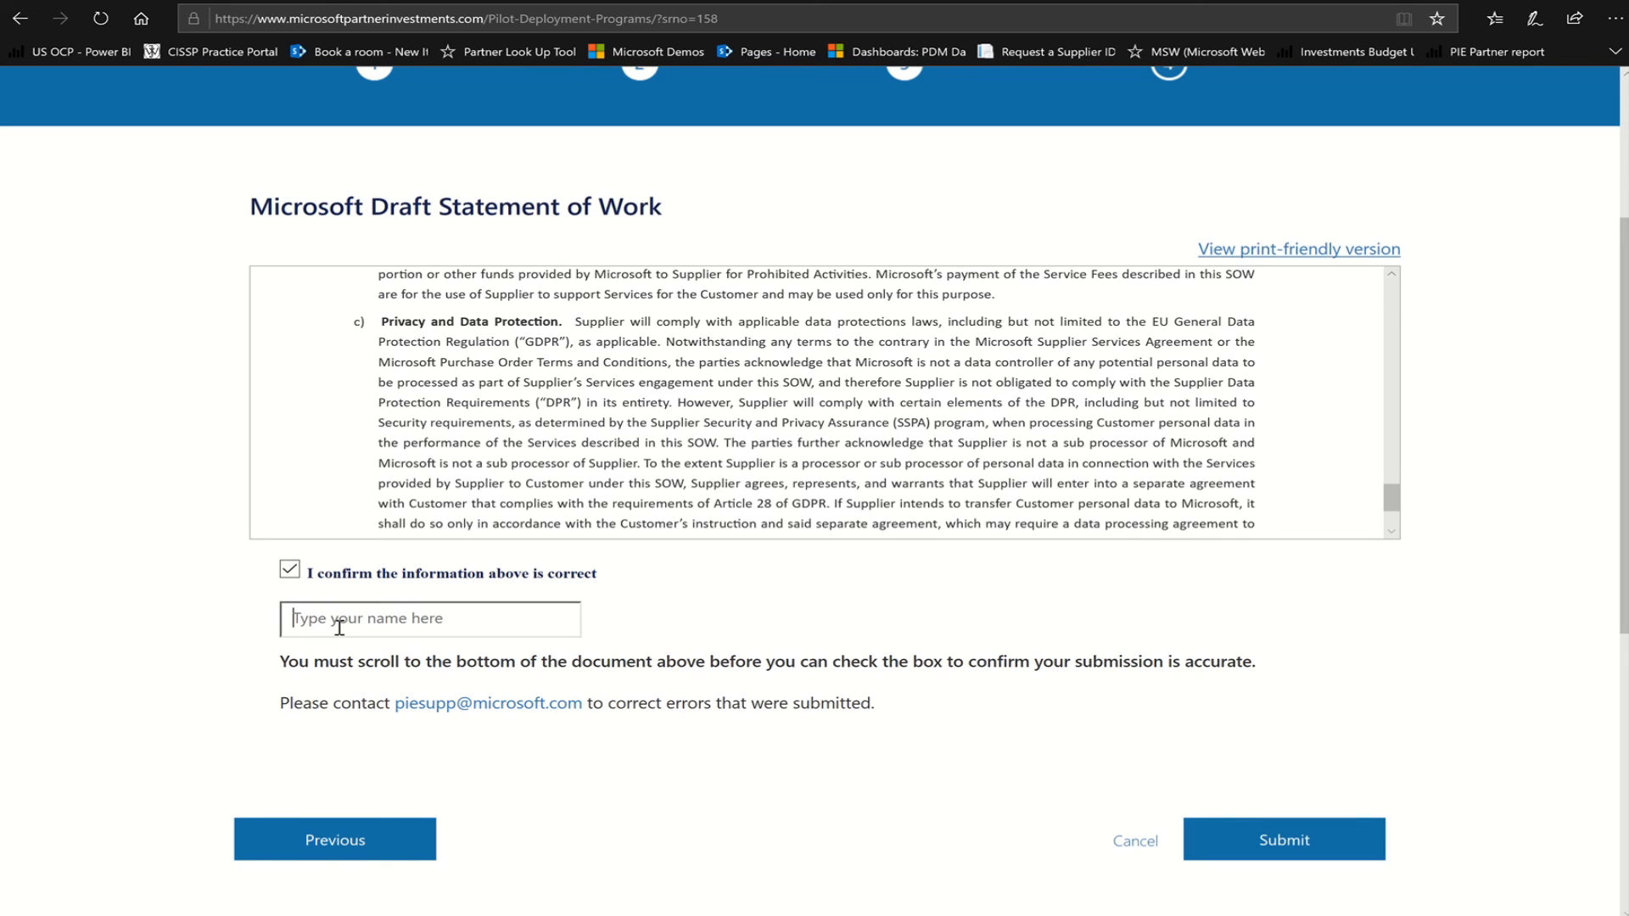
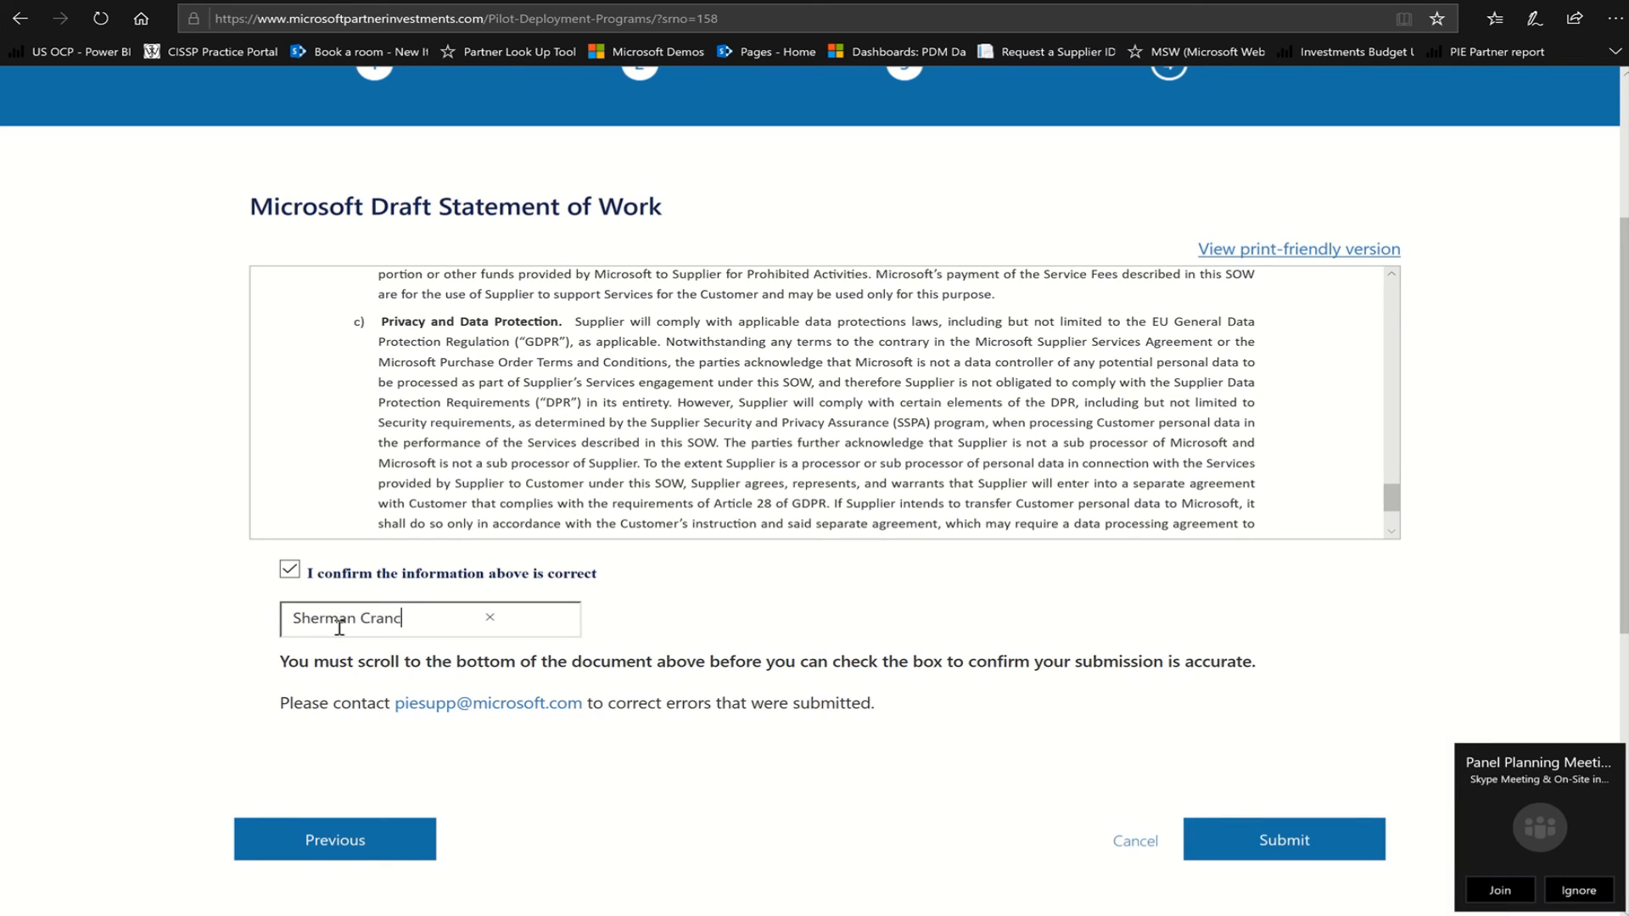
click(1579, 890)
click(1273, 840)
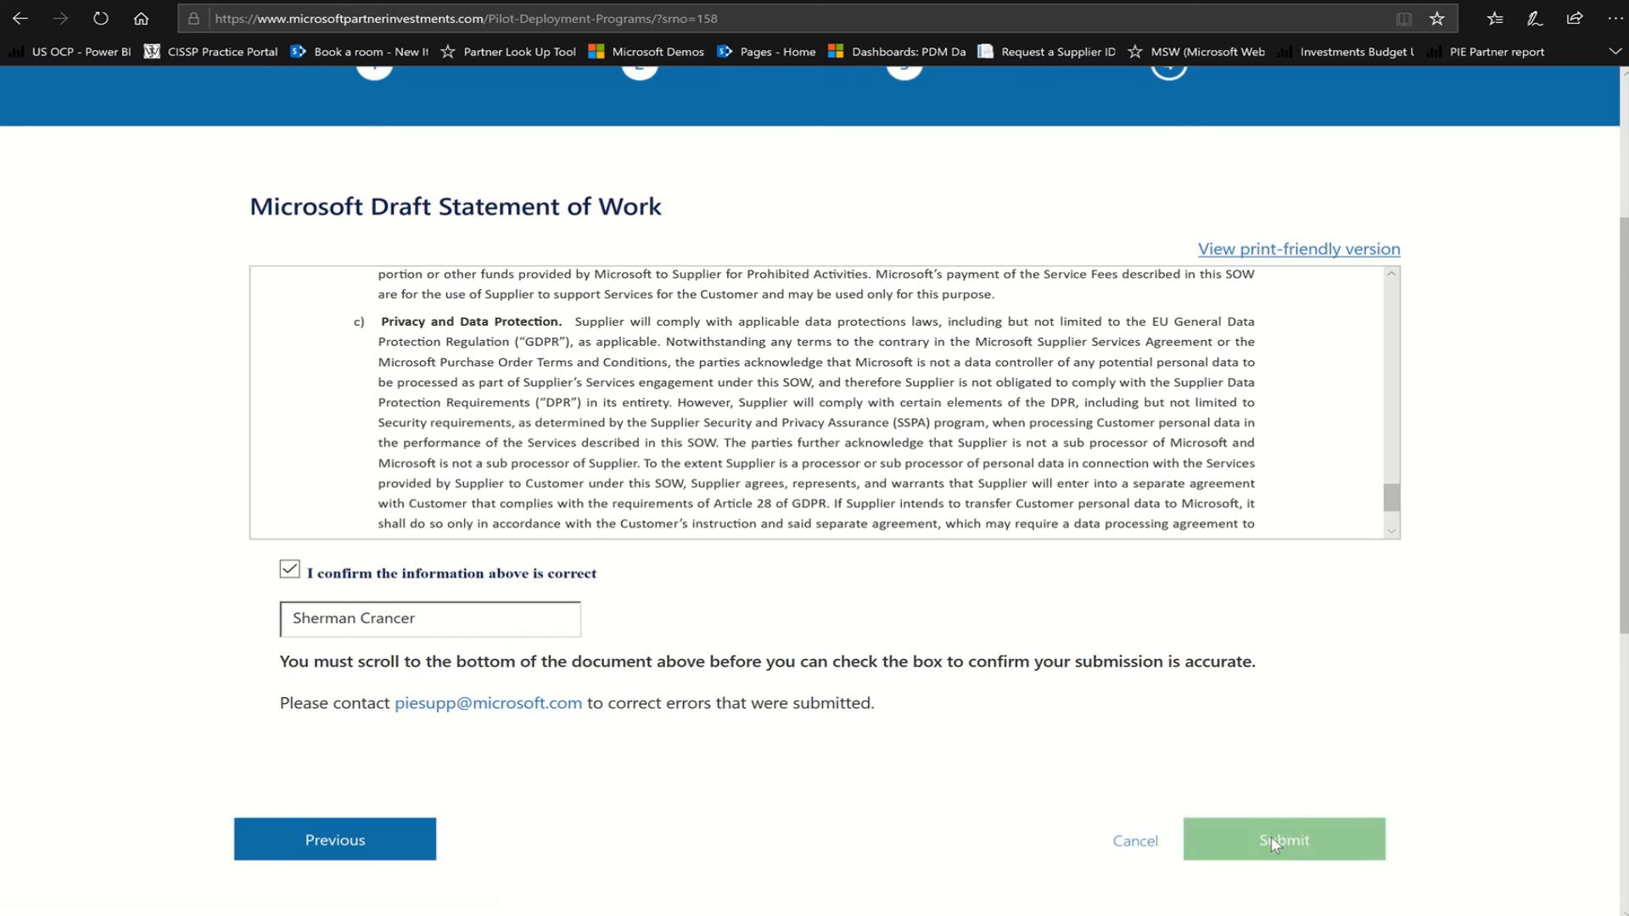